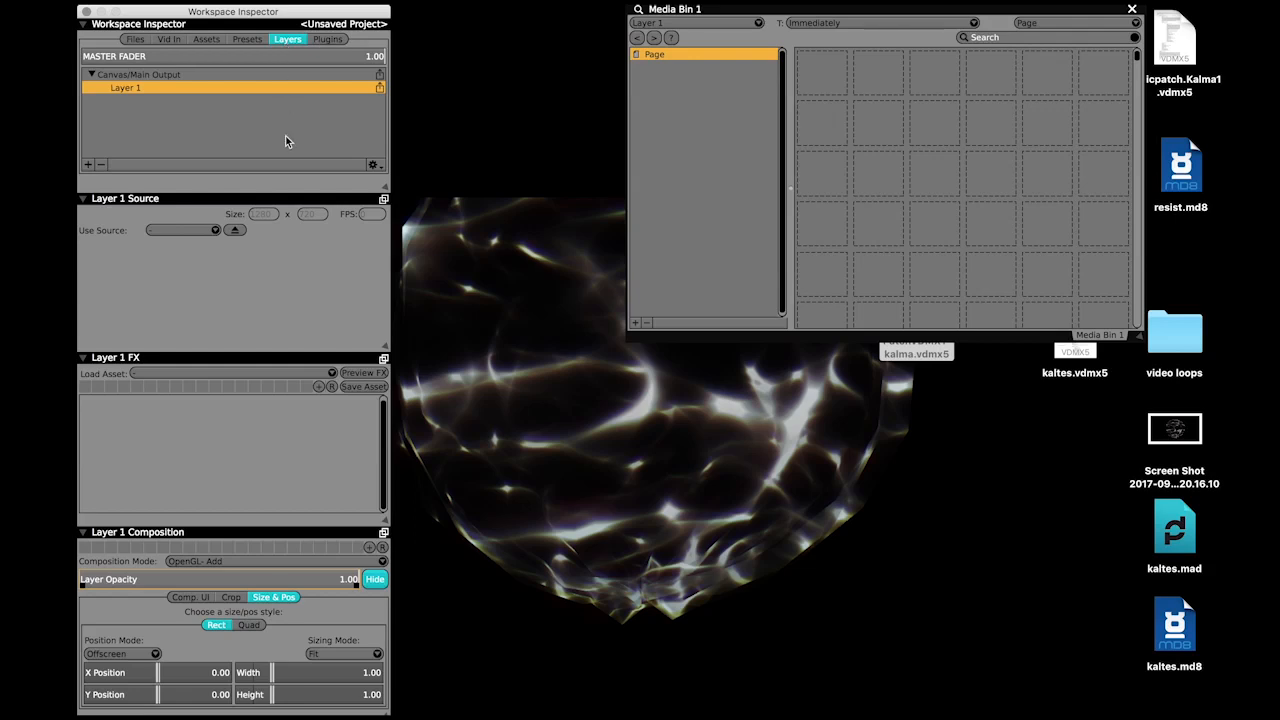
# Select Layer 1 and move the Media Bin 1 window beside the Layer 1 FX and Composition sections of the inspector.
pyautogui.click(144, 76)
pyautogui.click(144, 87)
pyautogui.moveTo(726, 14); pyautogui.dragTo(552, 12)
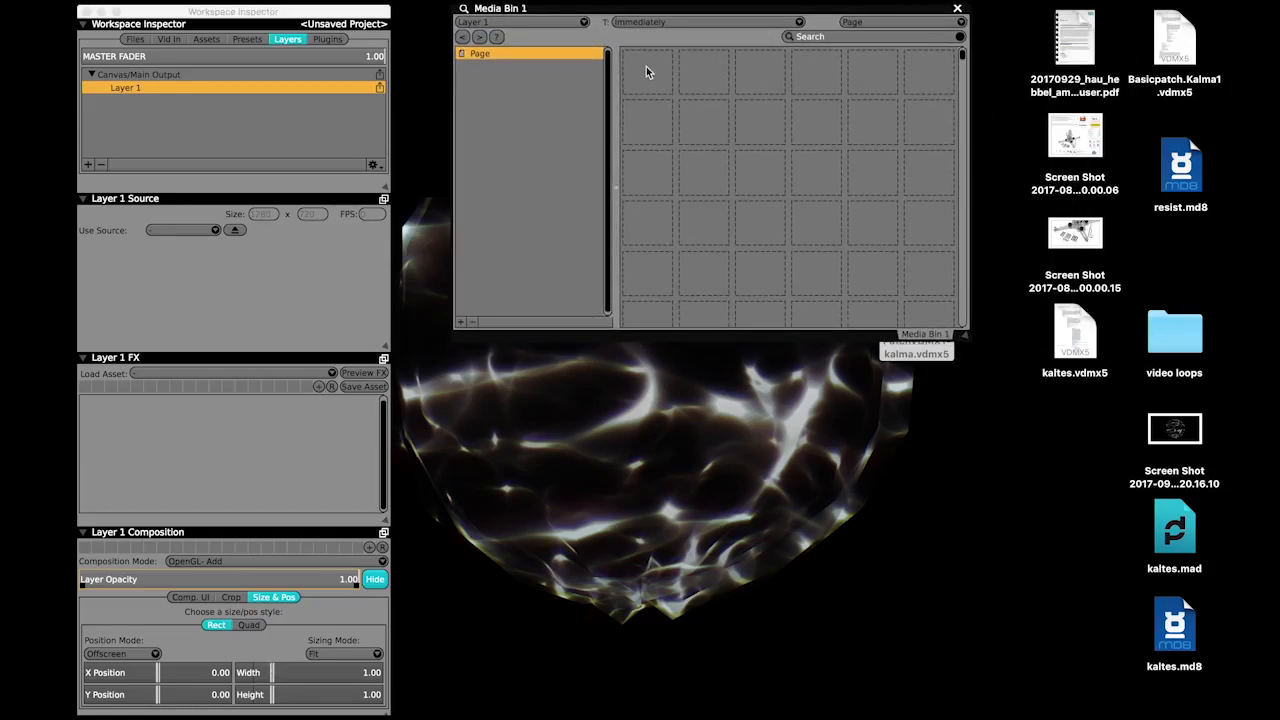
pyautogui.moveTo(617, 16); pyautogui.dragTo(575, 383)
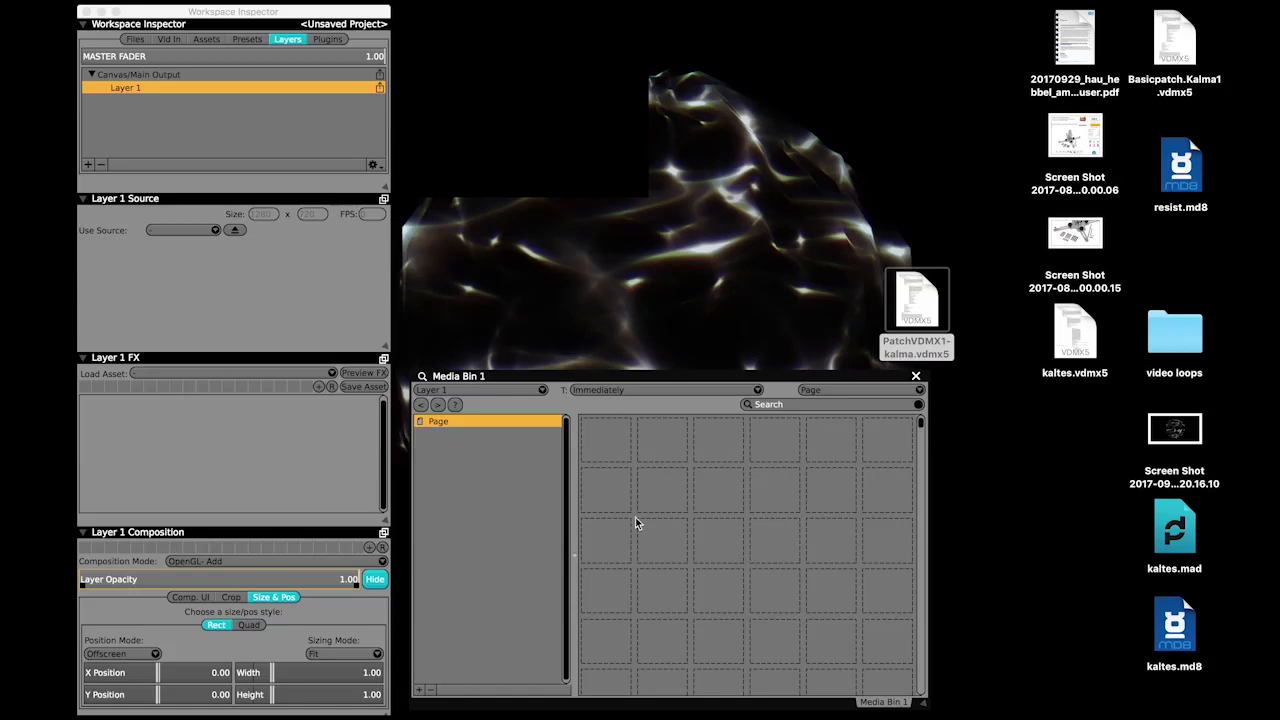
# Browse to the Desktop's video loops folder in the Import Media window and close the window without importing.
pyautogui.press('super+1')
pyautogui.press('super+1')
pyautogui.press('super+2')
pyautogui.press('super+2')
pyautogui.press('super+3')
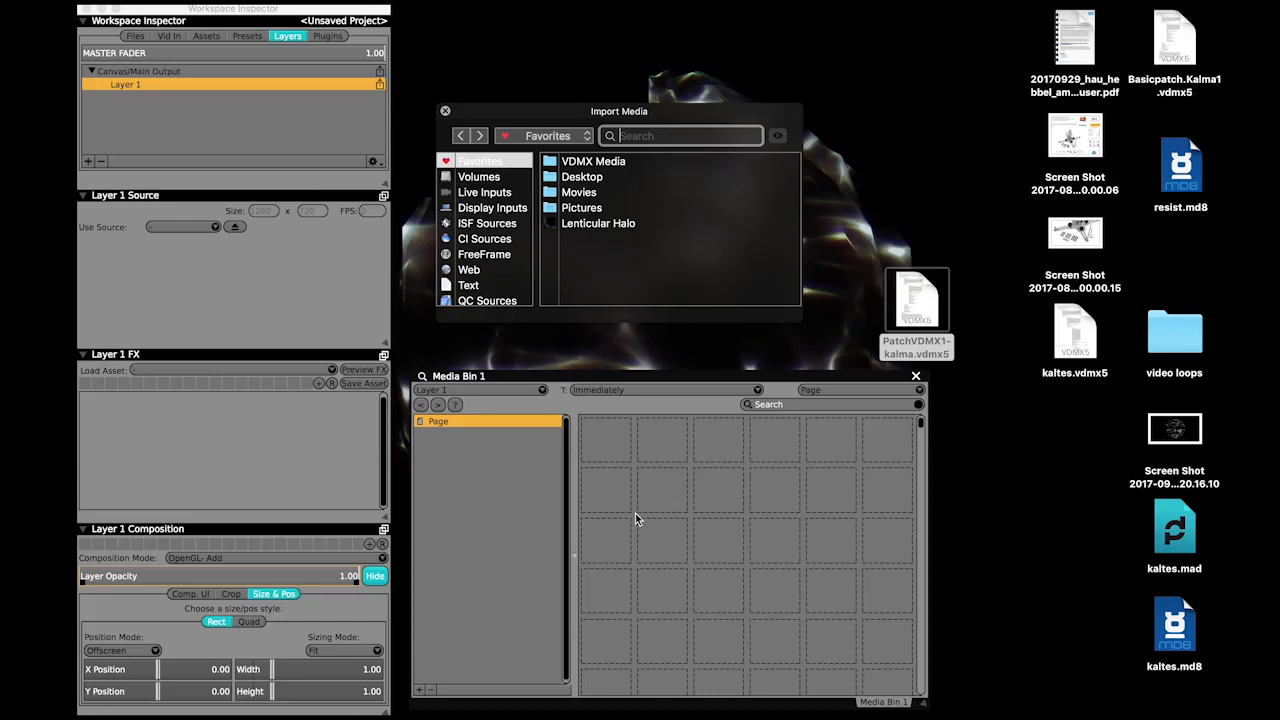
pyautogui.press('super+3')
pyautogui.press('super+3')
pyautogui.click(600, 178)
pyautogui.doubleClick(592, 180)
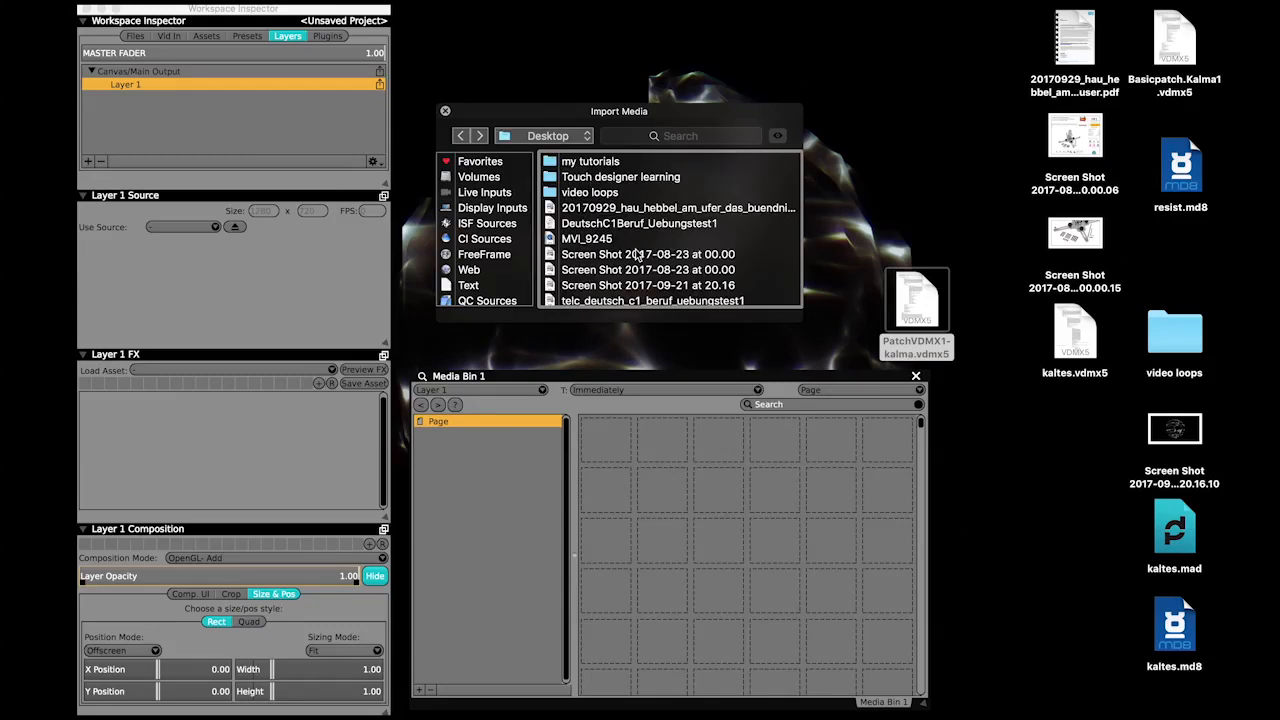
pyautogui.scroll(-1, 688, 234)
pyautogui.scroll(1, 680, 263)
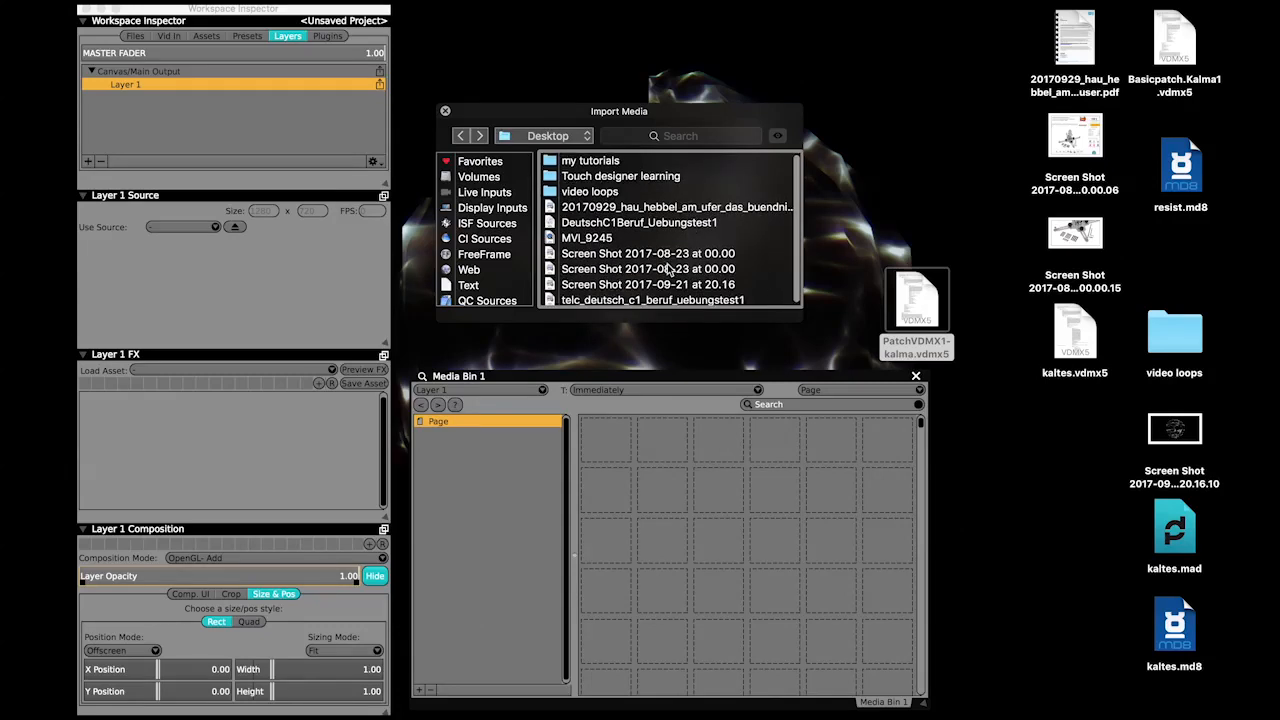
pyautogui.doubleClick(585, 193)
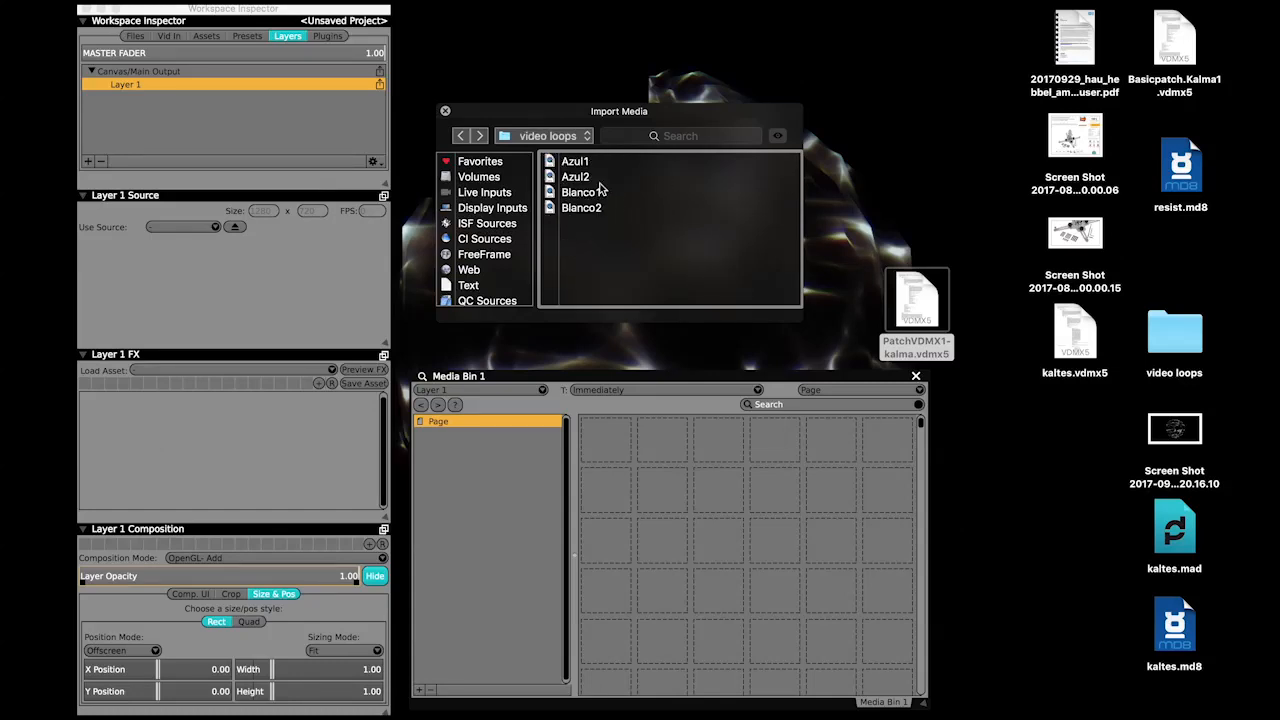
pyautogui.click(446, 112)
# Move the video loops folder above the media bin, open it, and raise its window clear of the empty media slots.
pyautogui.moveTo(585, 378)
pyautogui.mouseDown()
pyautogui.moveTo(697, 359)
pyautogui.moveTo(643, 352)
pyautogui.moveTo(583, 381)
pyautogui.moveTo(593, 385)
pyautogui.mouseUp()
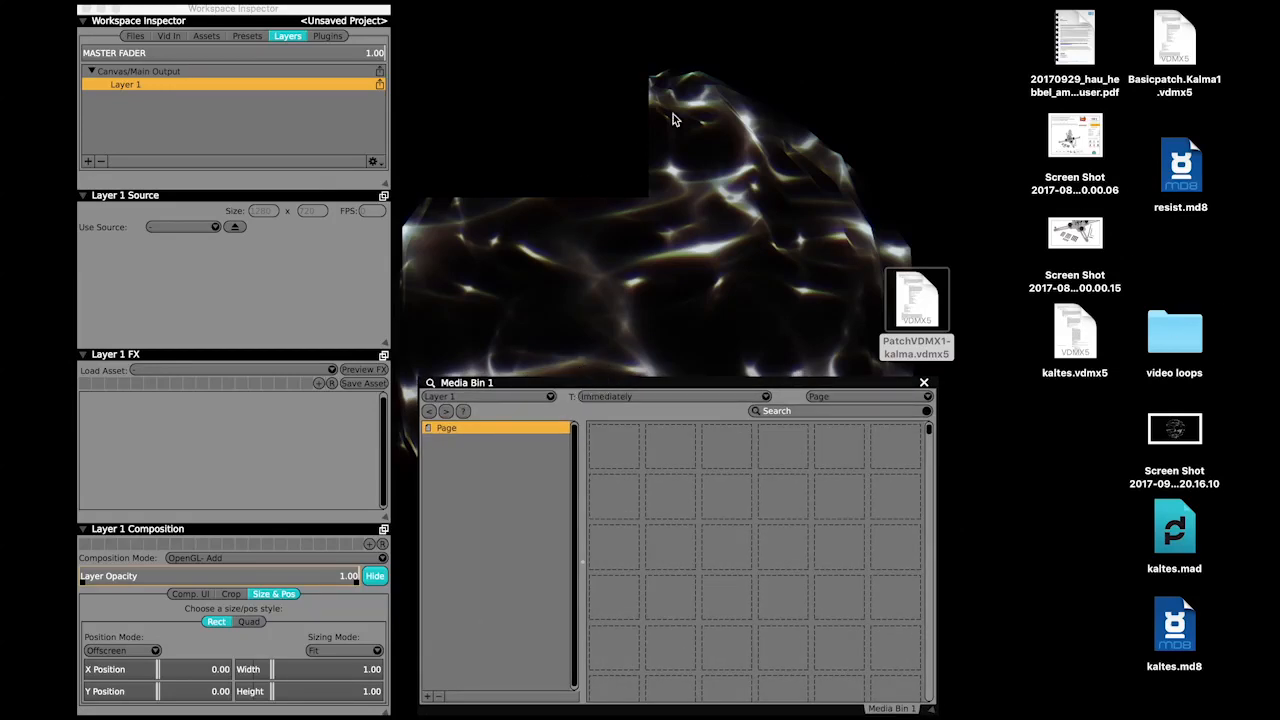
pyautogui.moveTo(1165, 362); pyautogui.dragTo(706, 264)
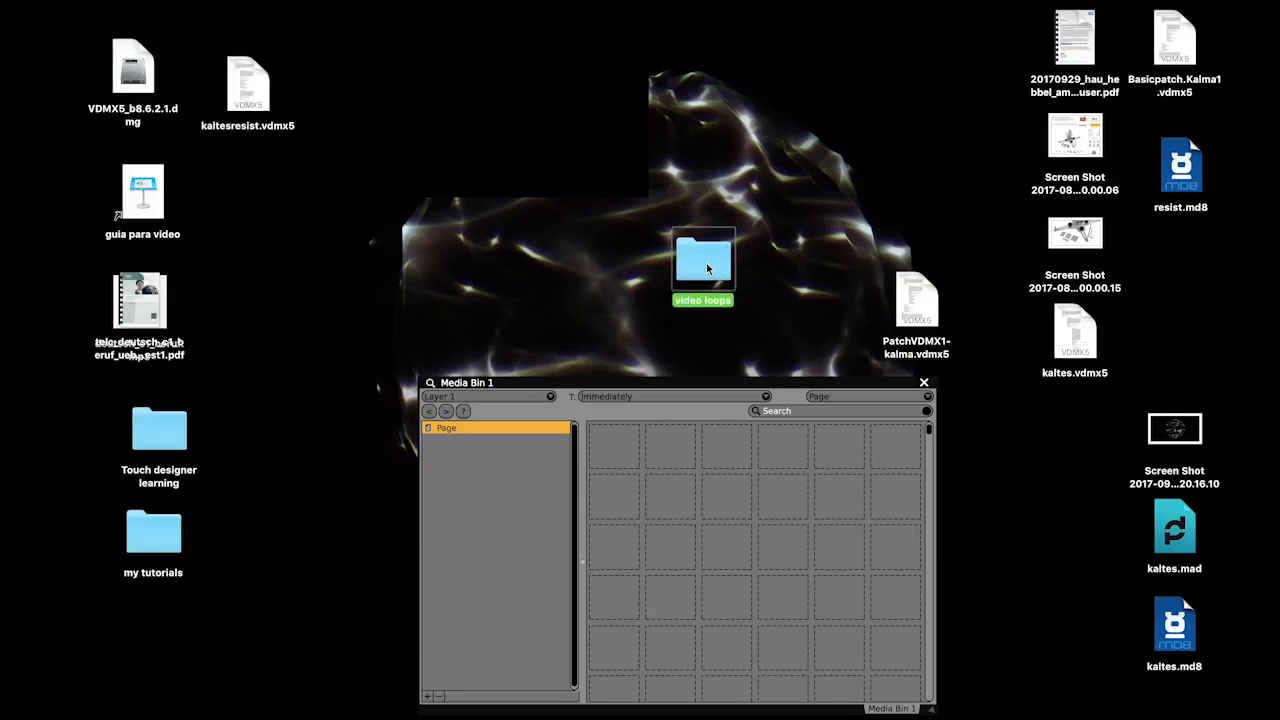
pyautogui.doubleClick(706, 262)
pyautogui.moveTo(749, 173); pyautogui.dragTo(749, 57)
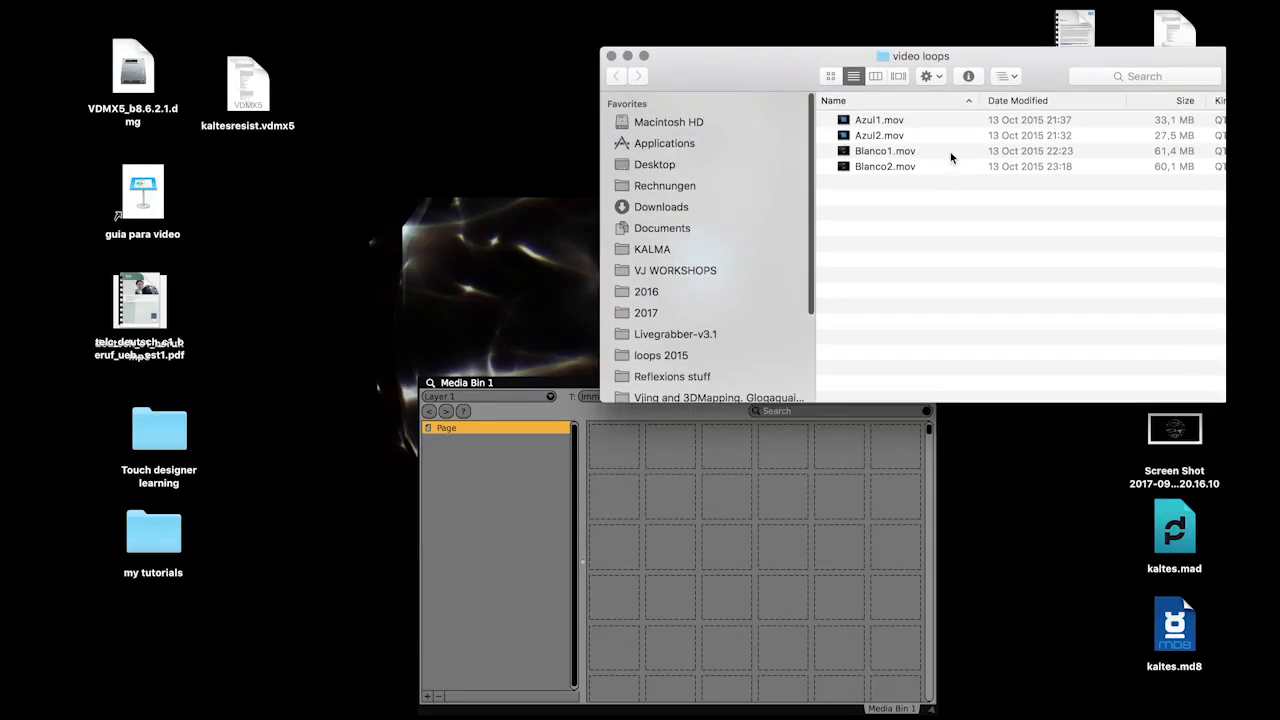
# Add Azul1.mov, Azul2.mov, Blanco1.mov and Blanco2.mov to Media Bin 1 and close the folder window.
pyautogui.click(895, 120)
pyautogui.keyDown('shift'); pyautogui.click(875, 167); pyautogui.keyUp('shift')
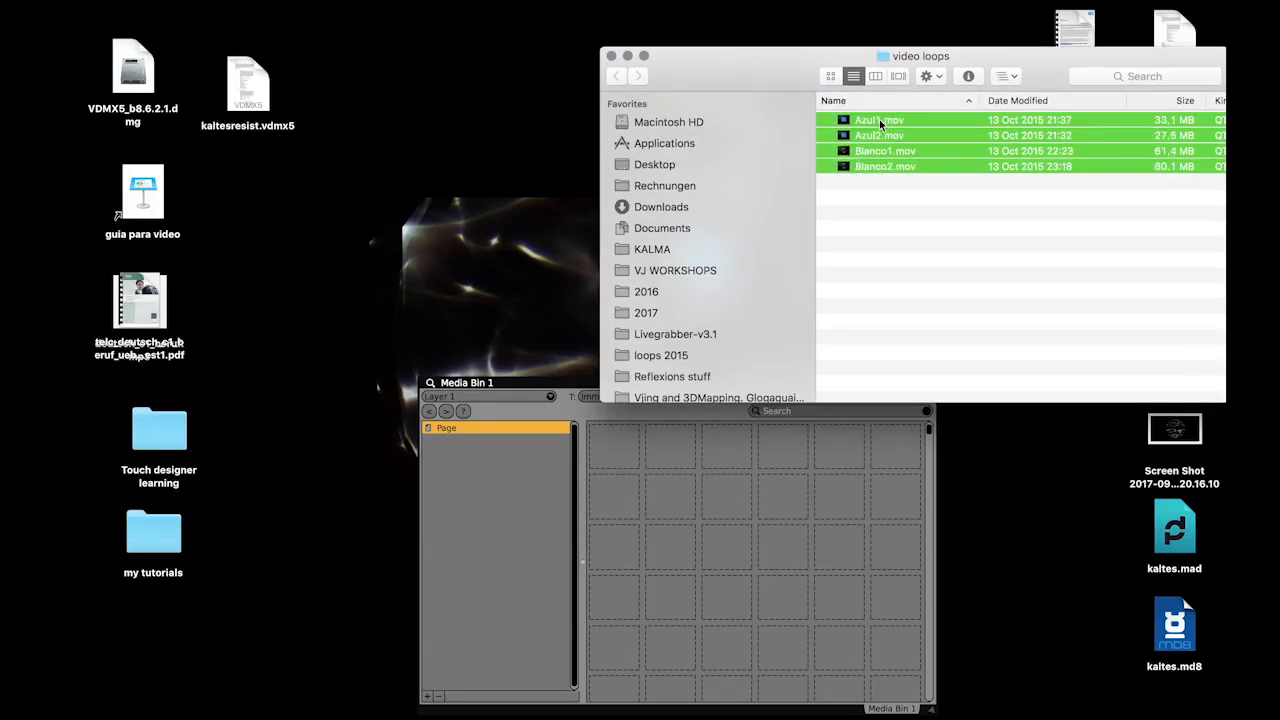
pyautogui.moveTo(876, 121); pyautogui.dragTo(591, 457)
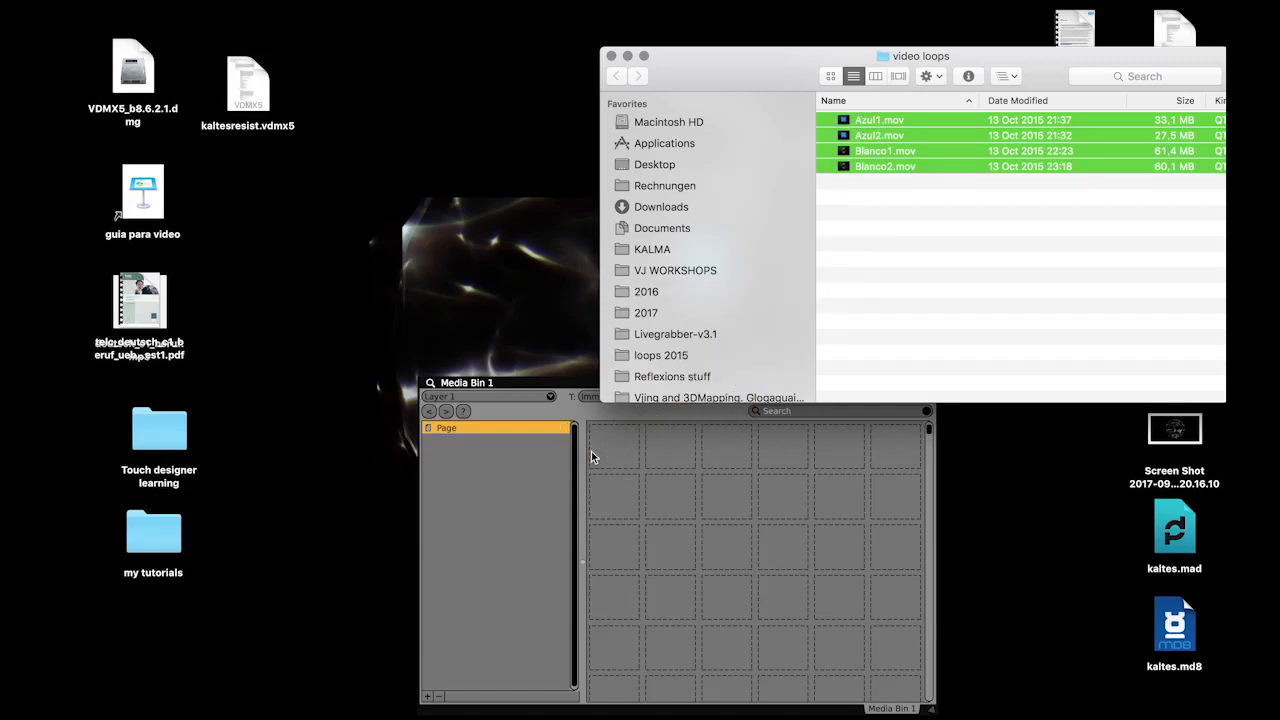
pyautogui.click(565, 388)
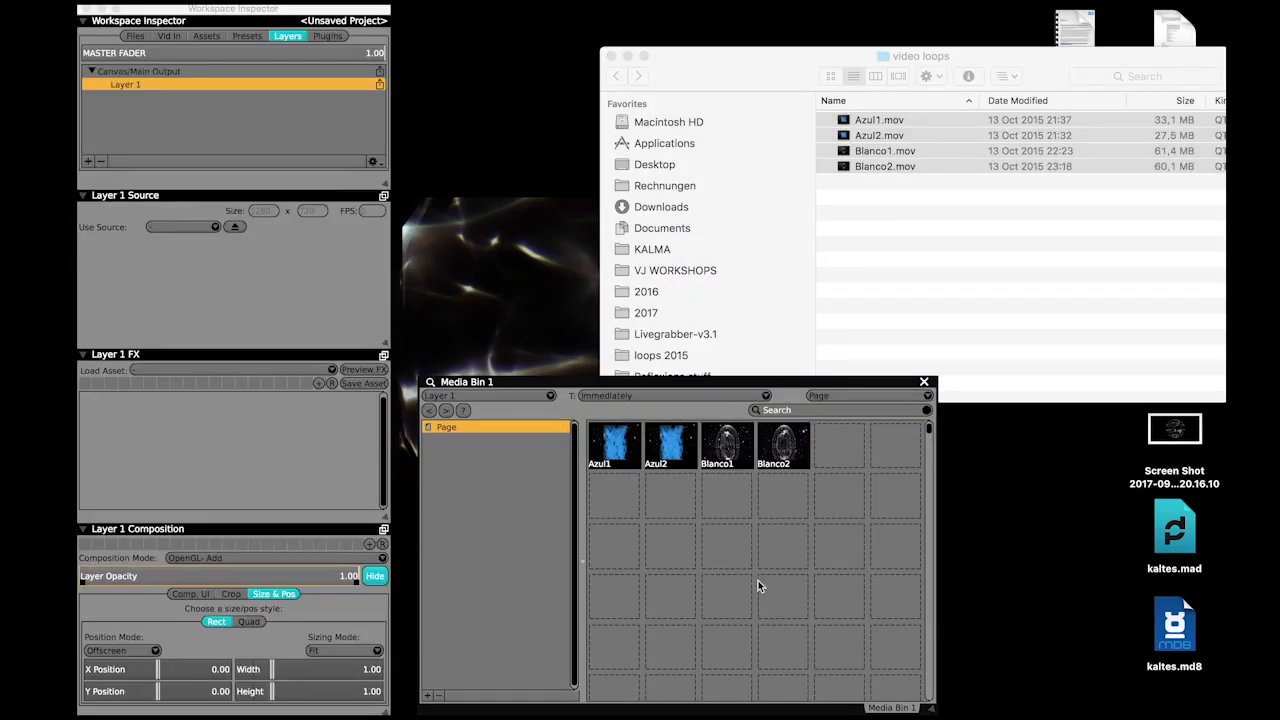
pyautogui.click(612, 57)
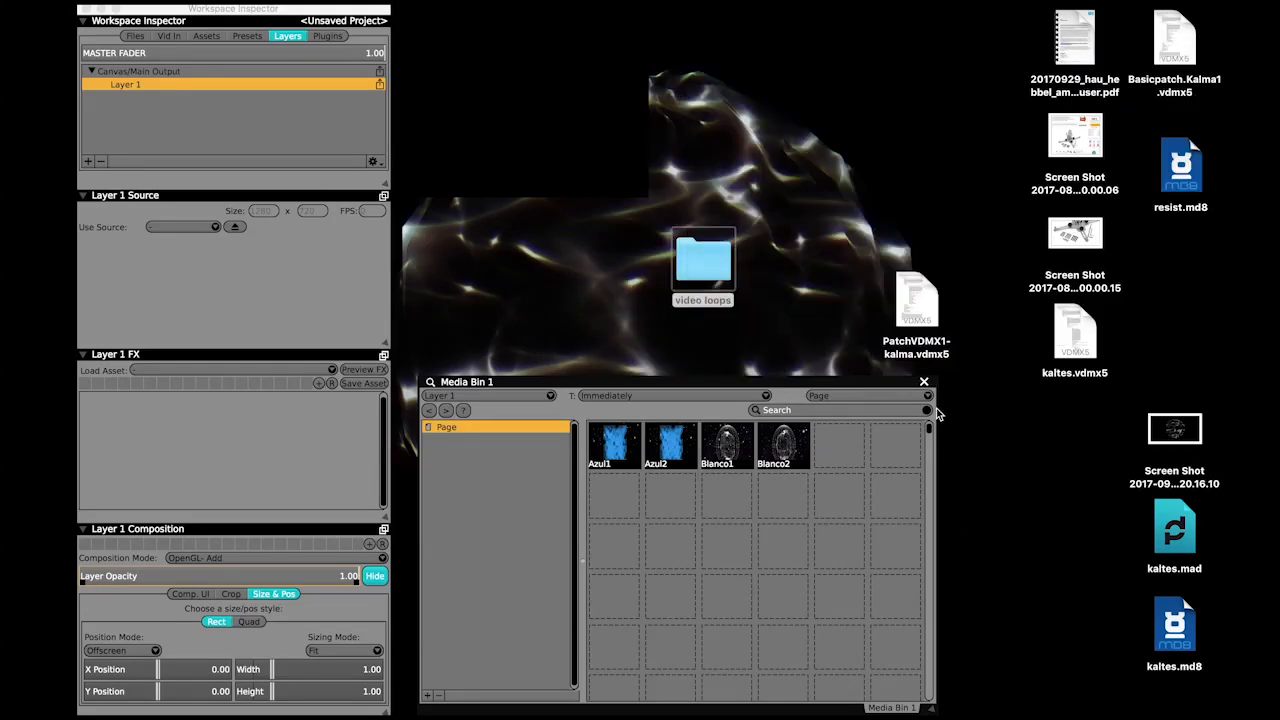
# Play the Azul1 clip on Layer 1 and enlarge the video output window to fill the space above the media bin.
pyautogui.click(142, 86)
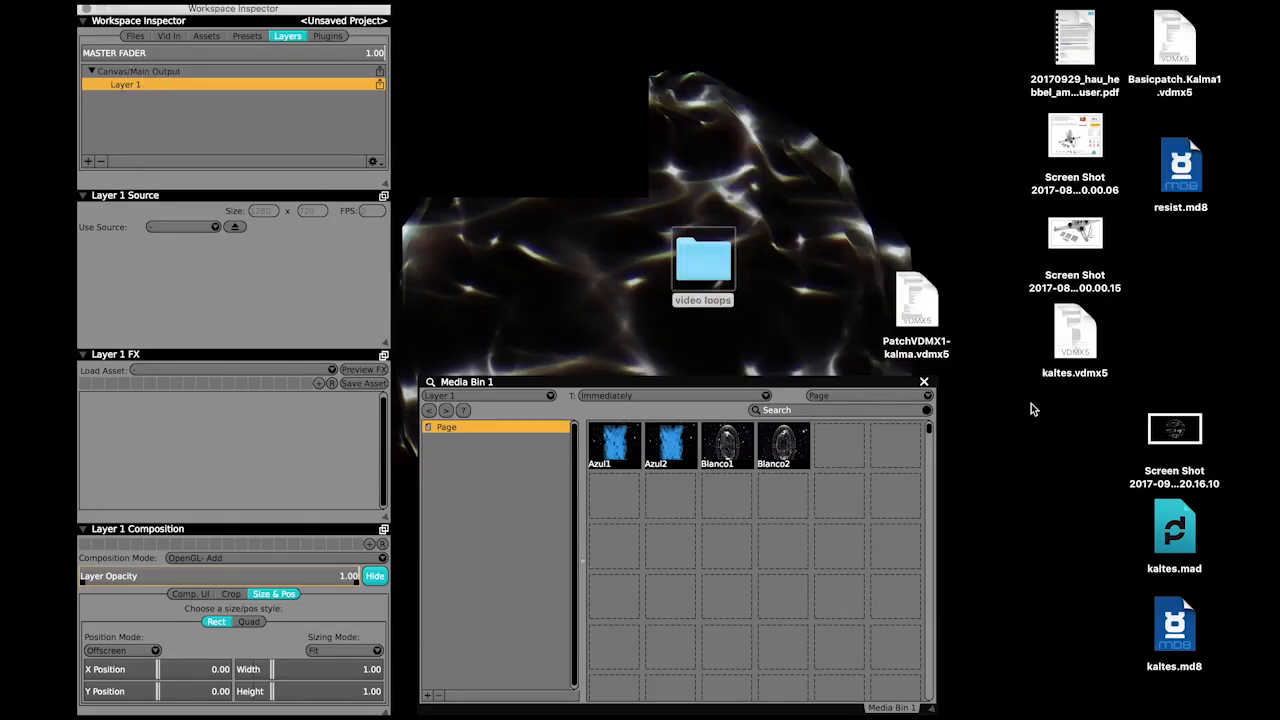
pyautogui.click(616, 451)
pyautogui.moveTo(534, 129); pyautogui.dragTo(640, 77)
pyautogui.moveTo(797, 205); pyautogui.dragTo(943, 368)
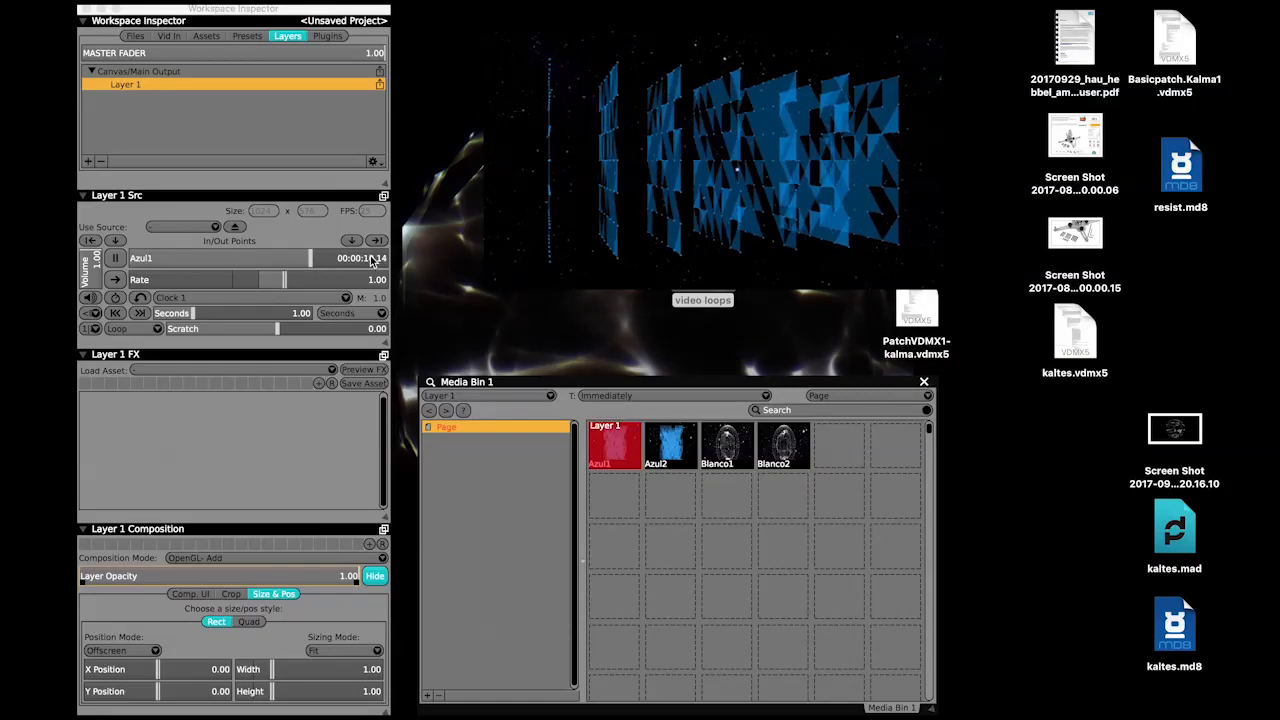
# Try scrubbing Azul1 and freezing it with a rate of 0.00, and restore the rate to 1.00.
pyautogui.click(222, 260)
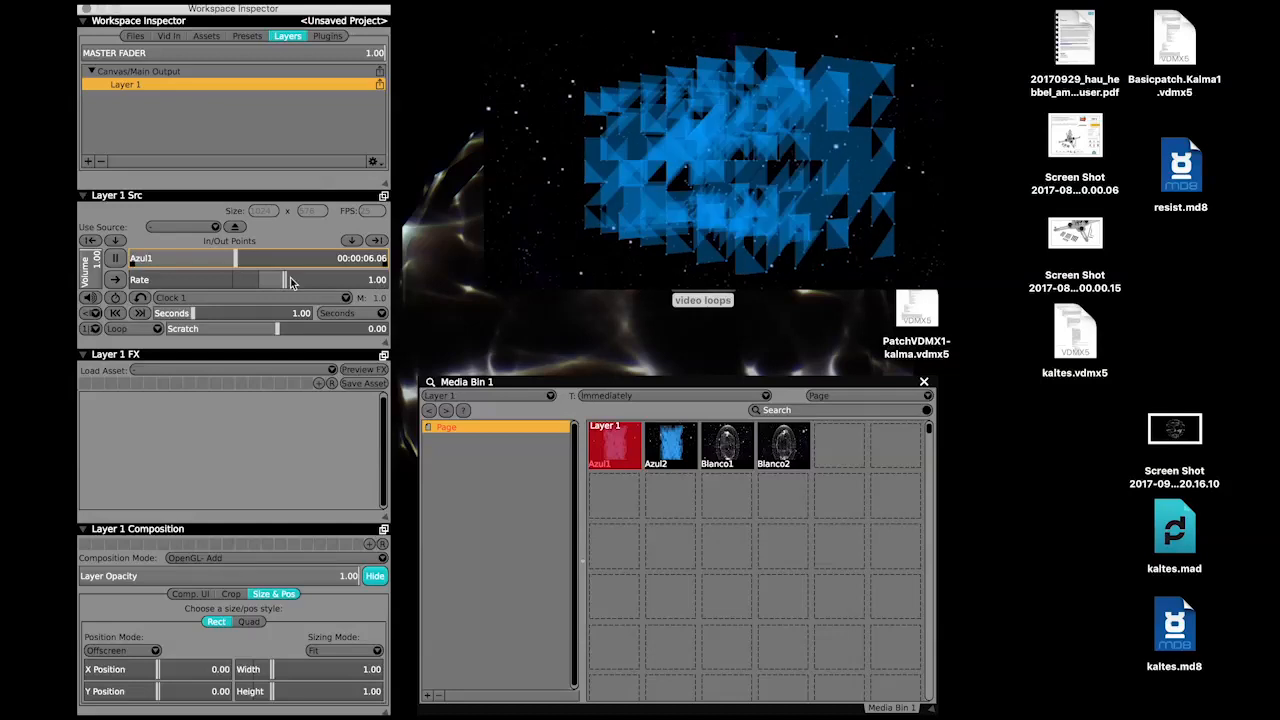
pyautogui.moveTo(288, 284); pyautogui.dragTo(259, 284)
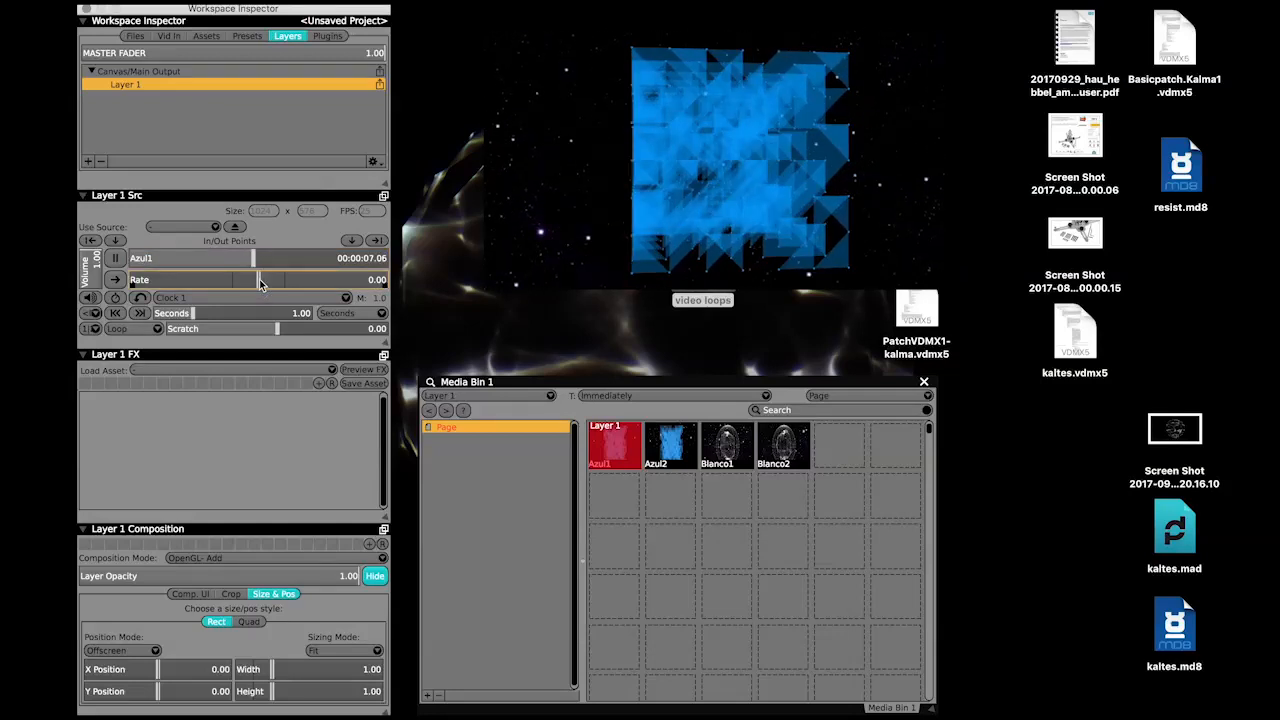
pyautogui.moveTo(259, 284)
pyautogui.mouseDown()
pyautogui.moveTo(226, 282)
pyautogui.moveTo(428, 280)
pyautogui.moveTo(259, 282)
pyautogui.mouseUp()
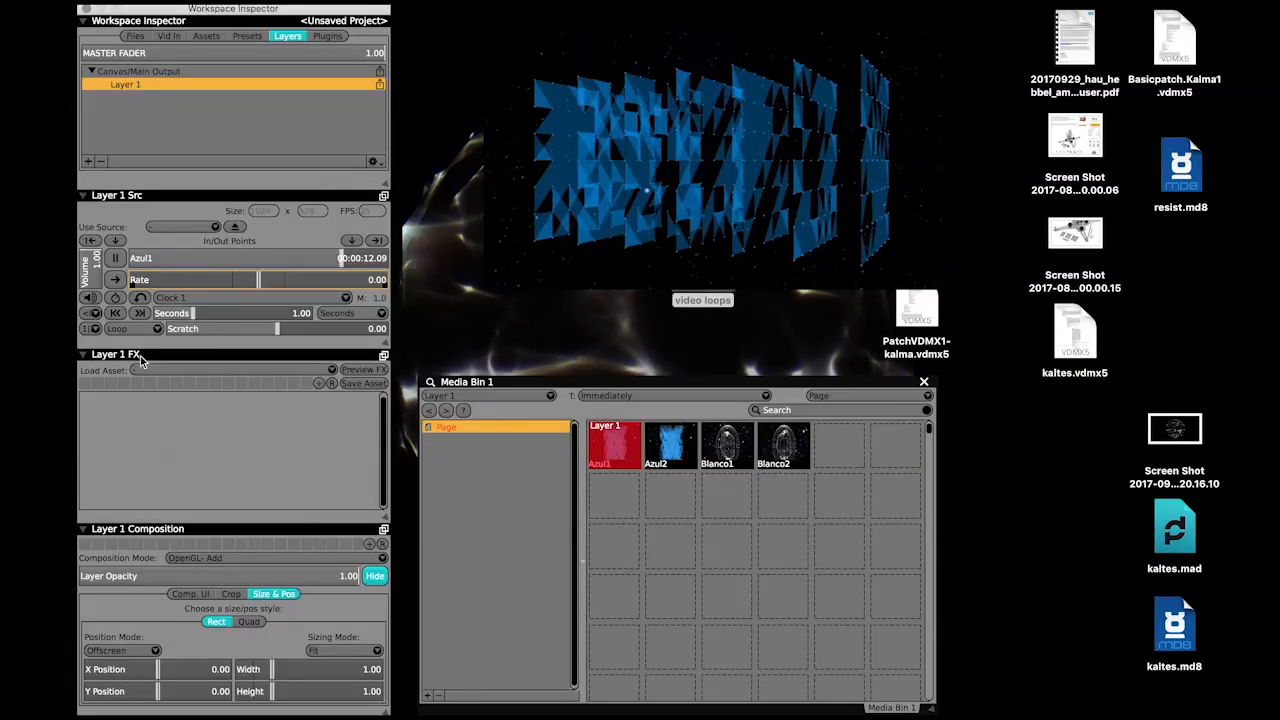
pyautogui.click(286, 284)
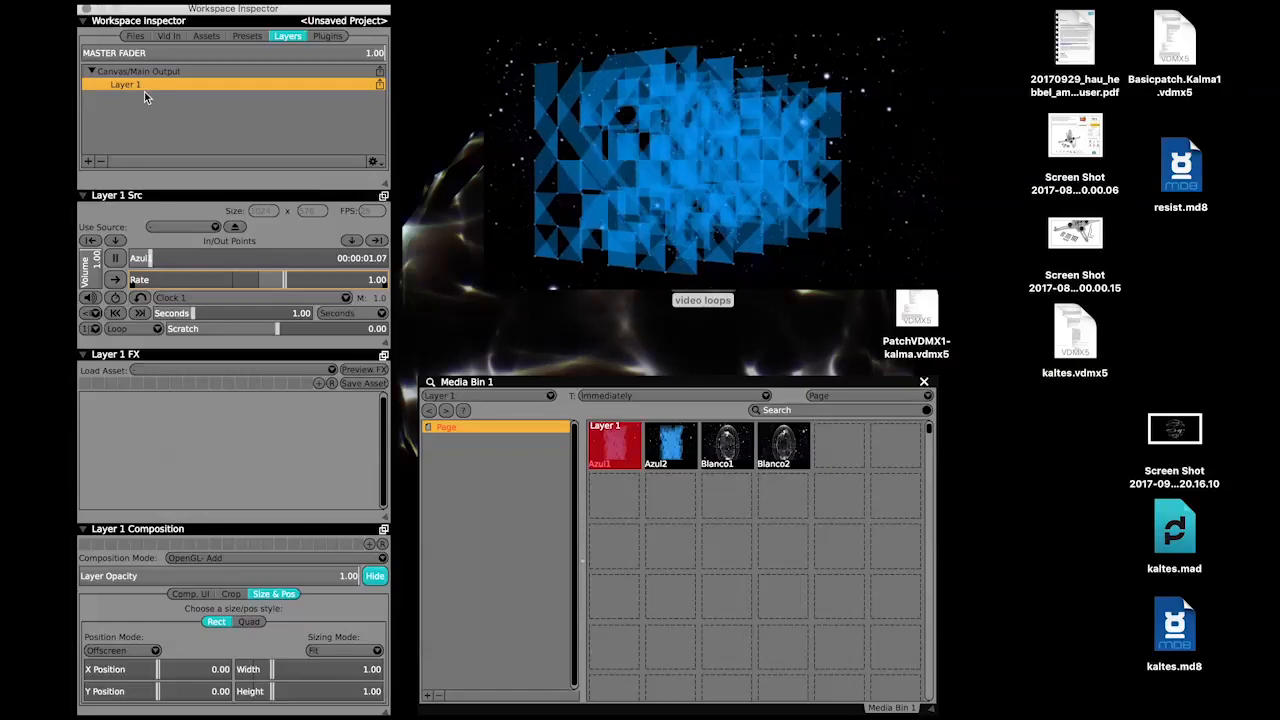
# Add the Hue Adjust effect from the Color Adjustment category to Layer 1.
pyautogui.click(206, 370)
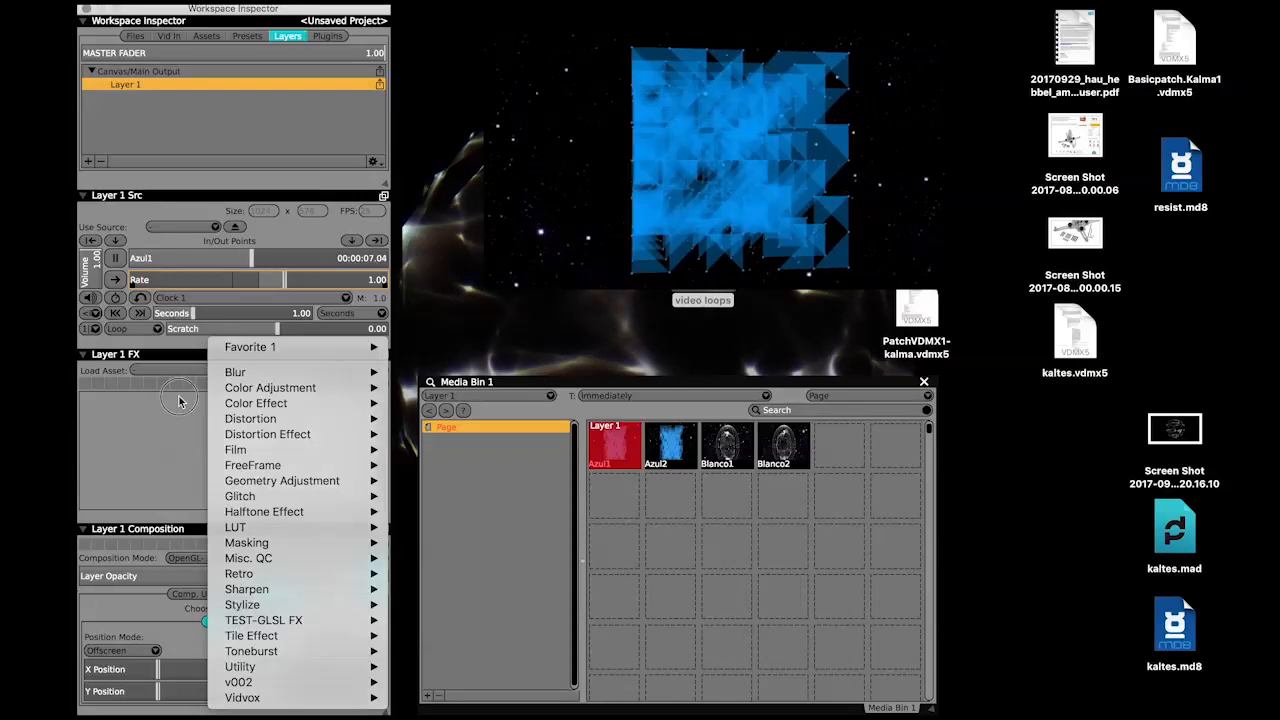
pyautogui.click(206, 370)
pyautogui.click(323, 373)
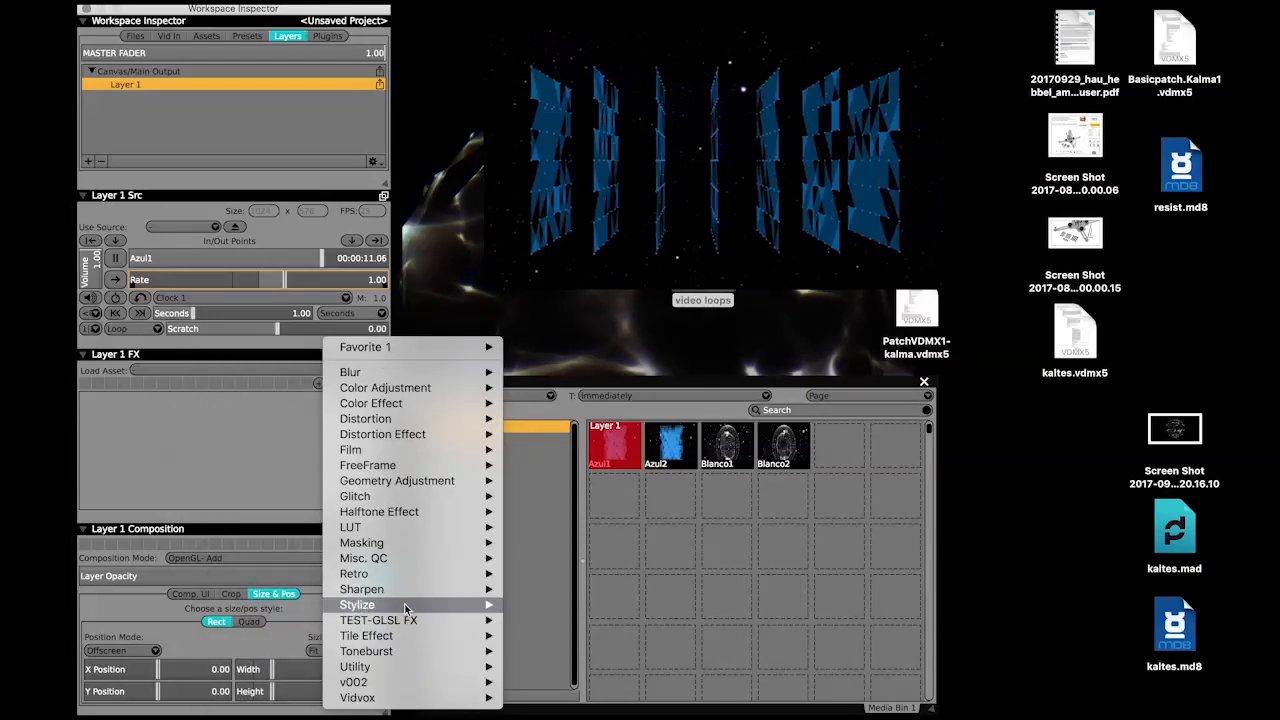
pyautogui.moveTo(428, 418)
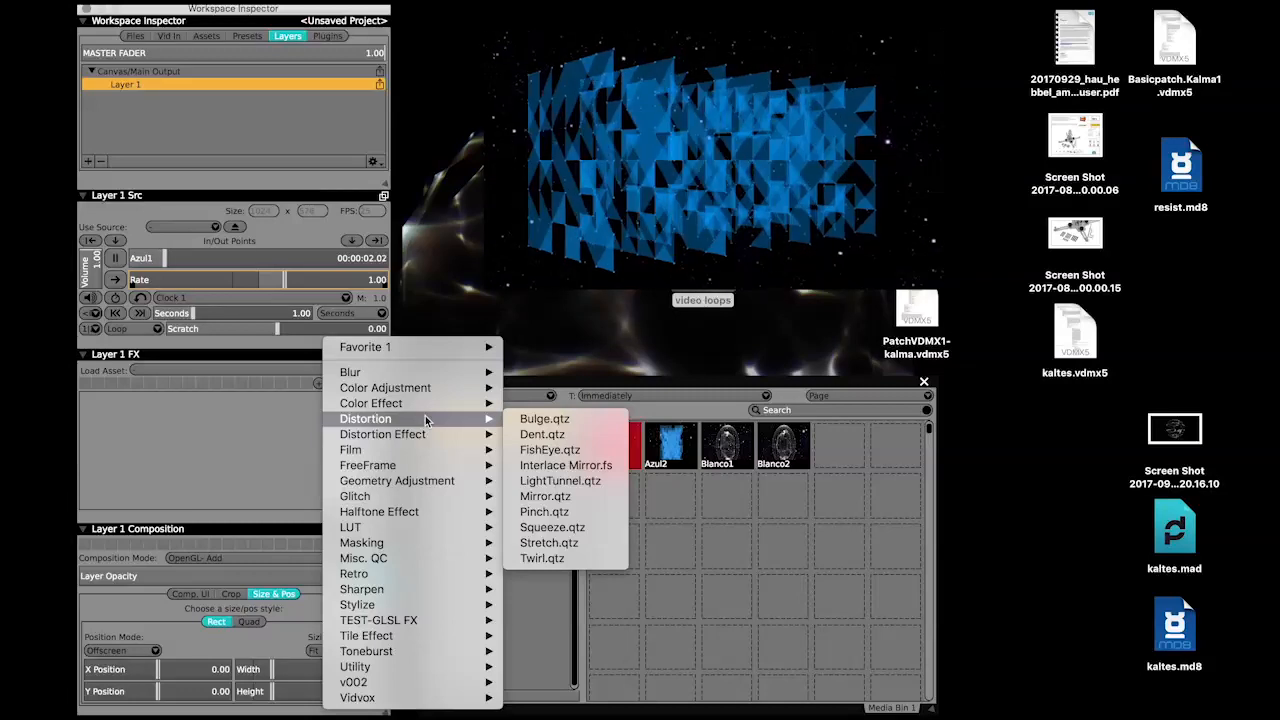
pyautogui.moveTo(407, 390)
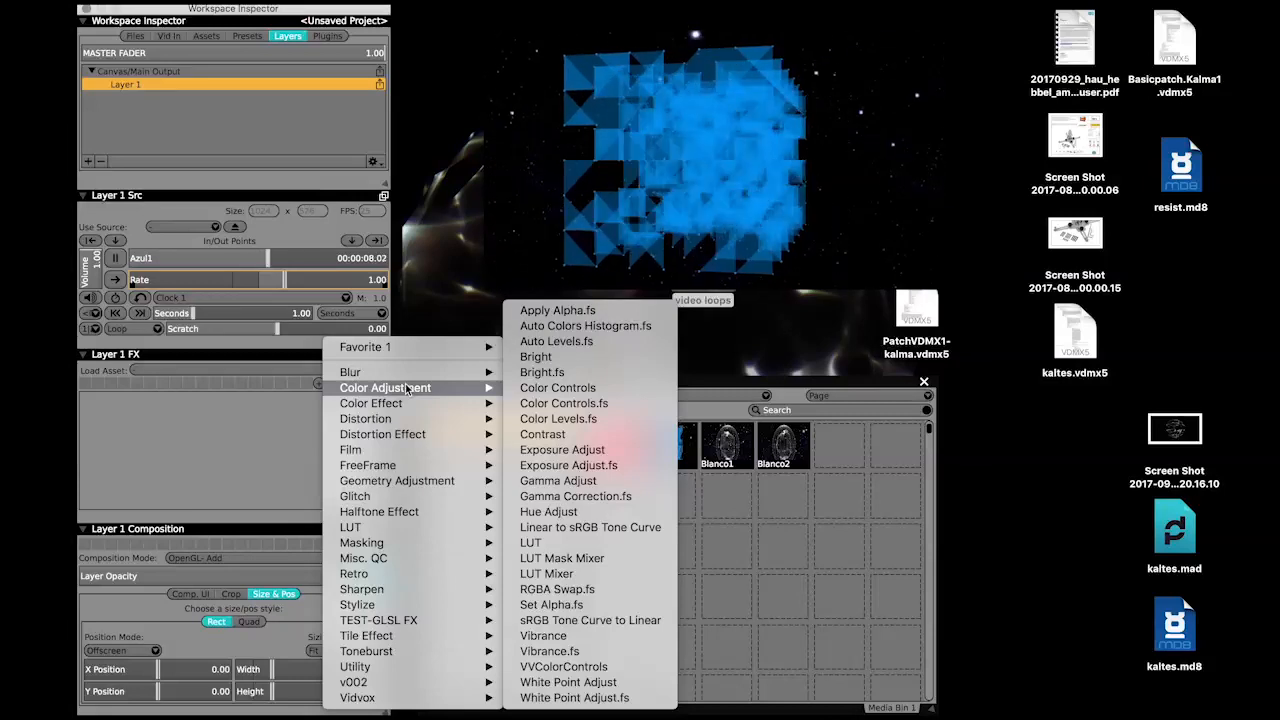
pyautogui.click(549, 512)
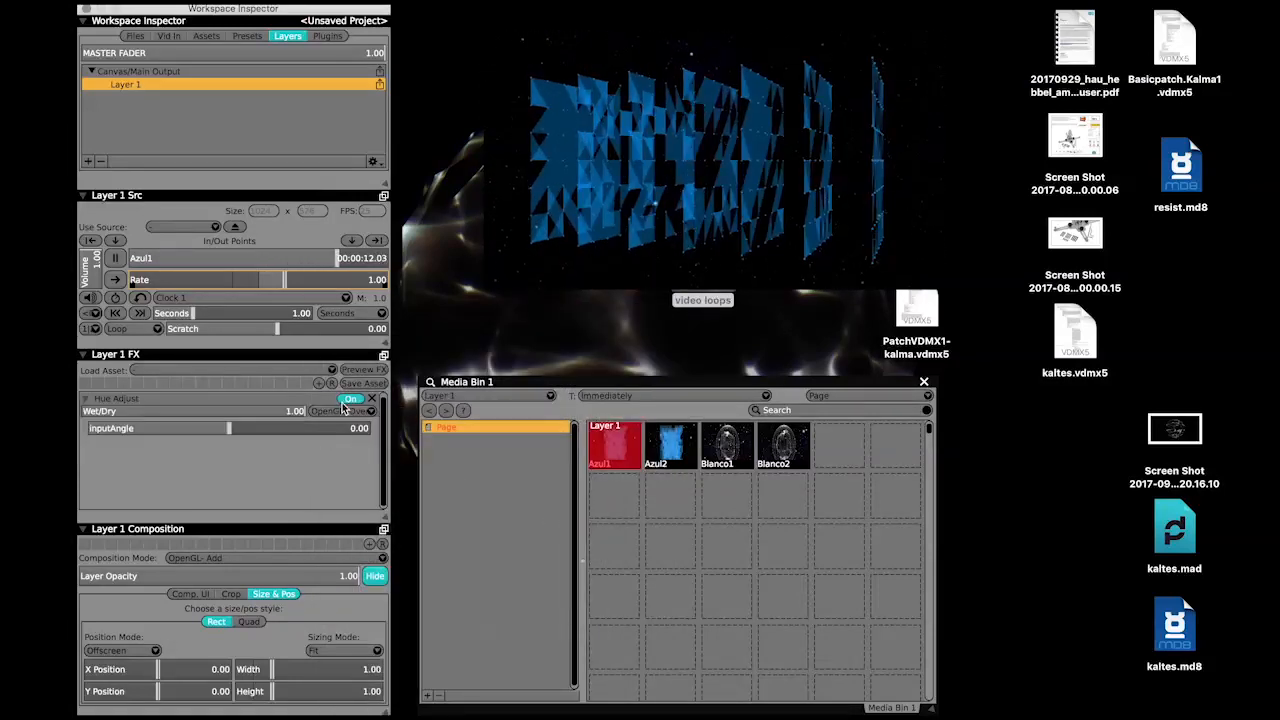
# Set the Hue Adjust inputAngle to 1.58 and collapse the effect's parameters.
pyautogui.click(86, 398)
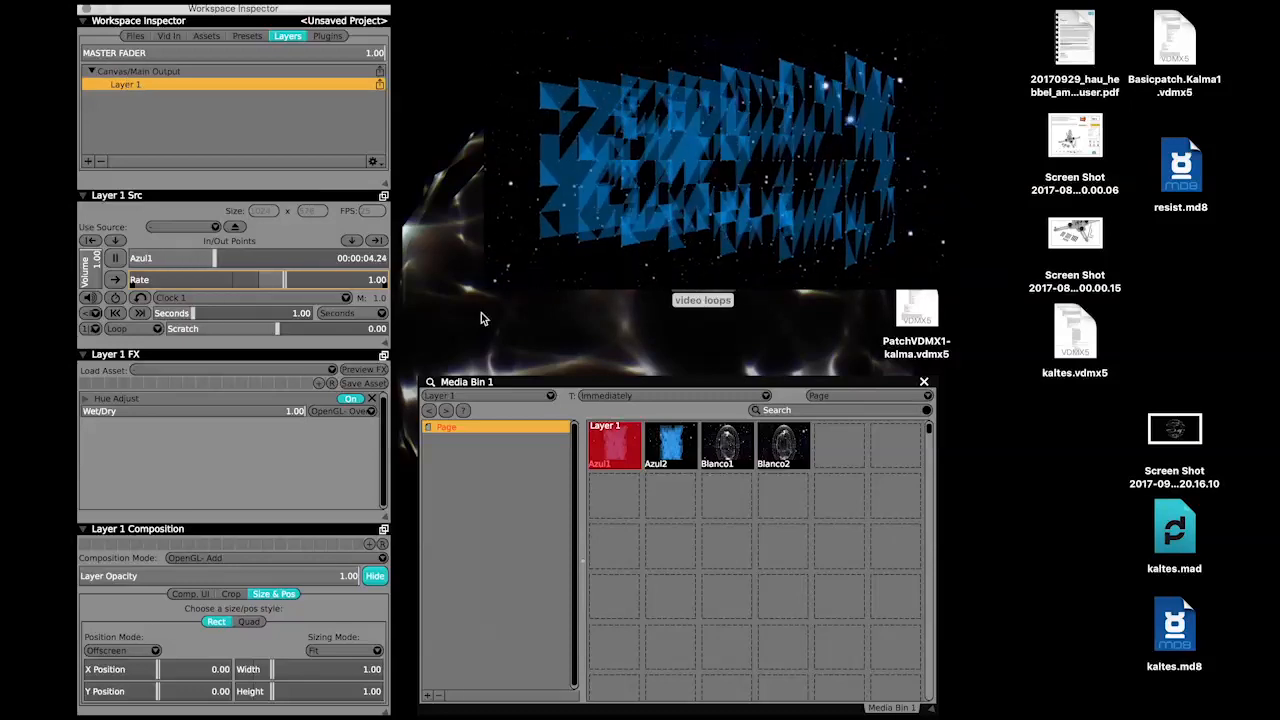
pyautogui.click(87, 400)
pyautogui.moveTo(229, 428); pyautogui.dragTo(300, 431)
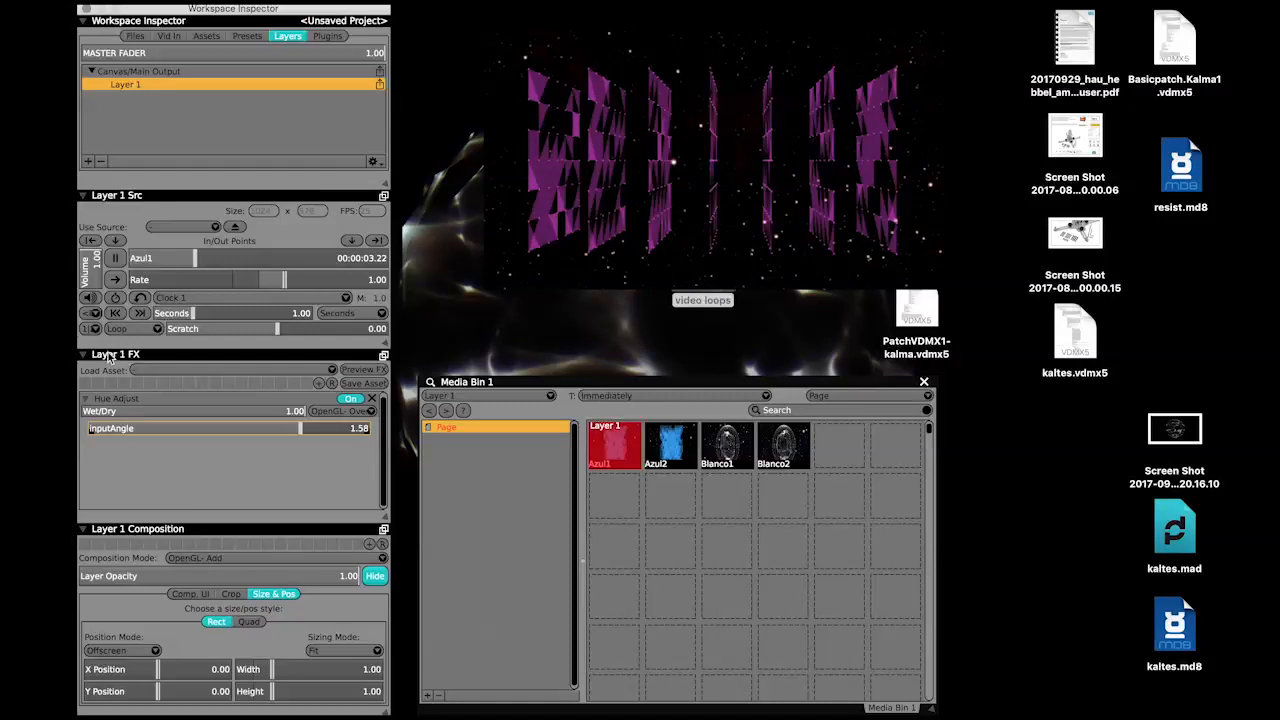
pyautogui.click(85, 399)
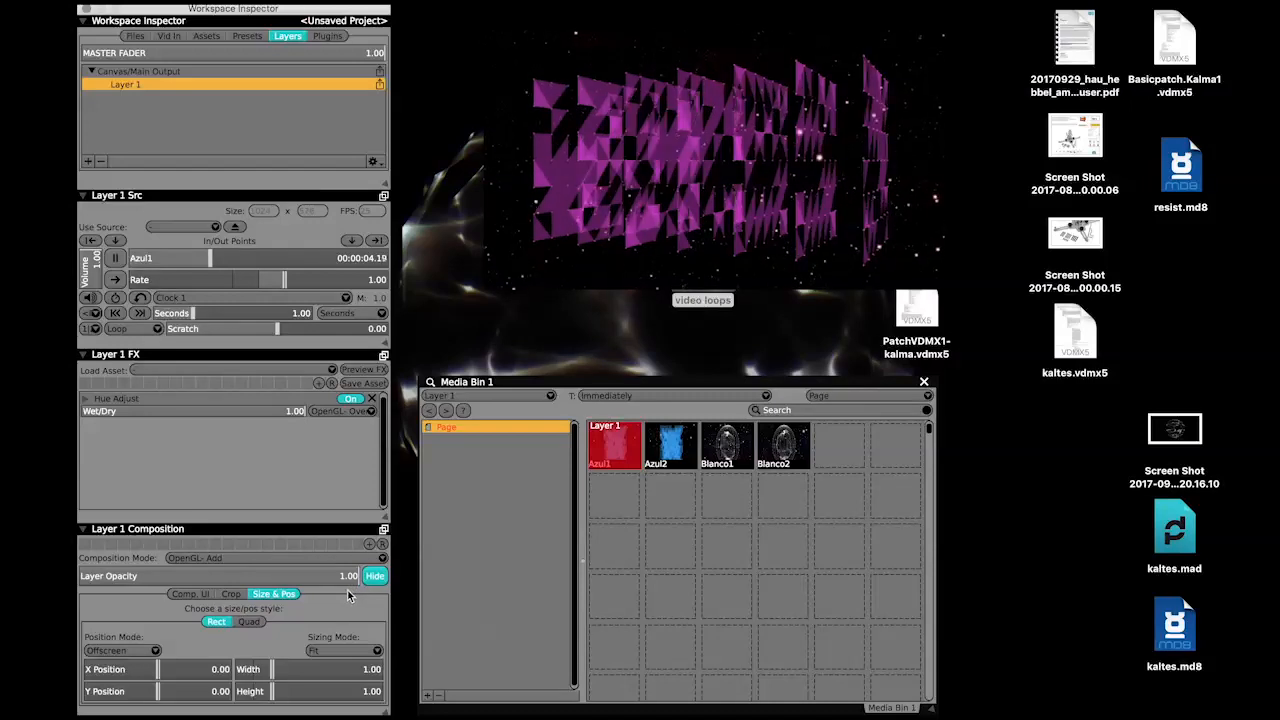
# Try out Layer 1's opacity, X and Y position, width and height, returning each to its starting value.
pyautogui.moveTo(324, 576); pyautogui.dragTo(445, 582)
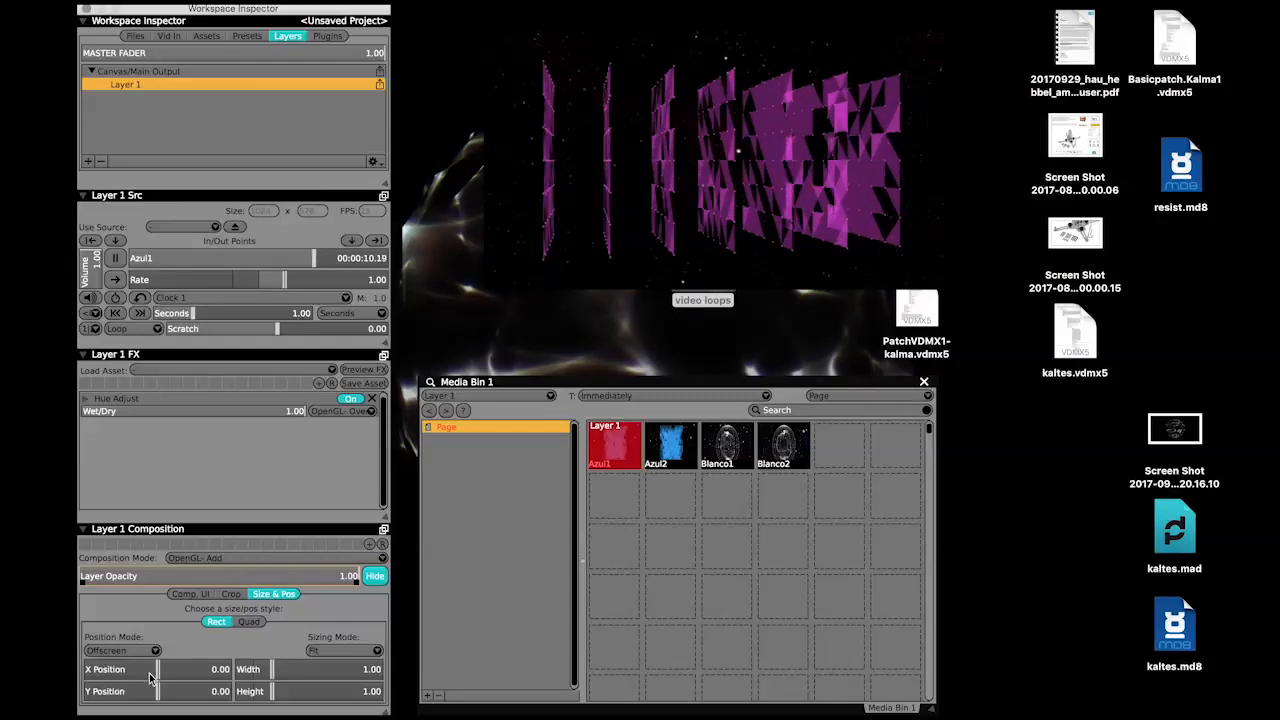
pyautogui.moveTo(158, 677)
pyautogui.mouseDown()
pyautogui.moveTo(198, 677)
pyautogui.moveTo(132, 680)
pyautogui.moveTo(210, 680)
pyautogui.moveTo(108, 692)
pyautogui.moveTo(232, 692)
pyautogui.moveTo(158, 692)
pyautogui.mouseUp()
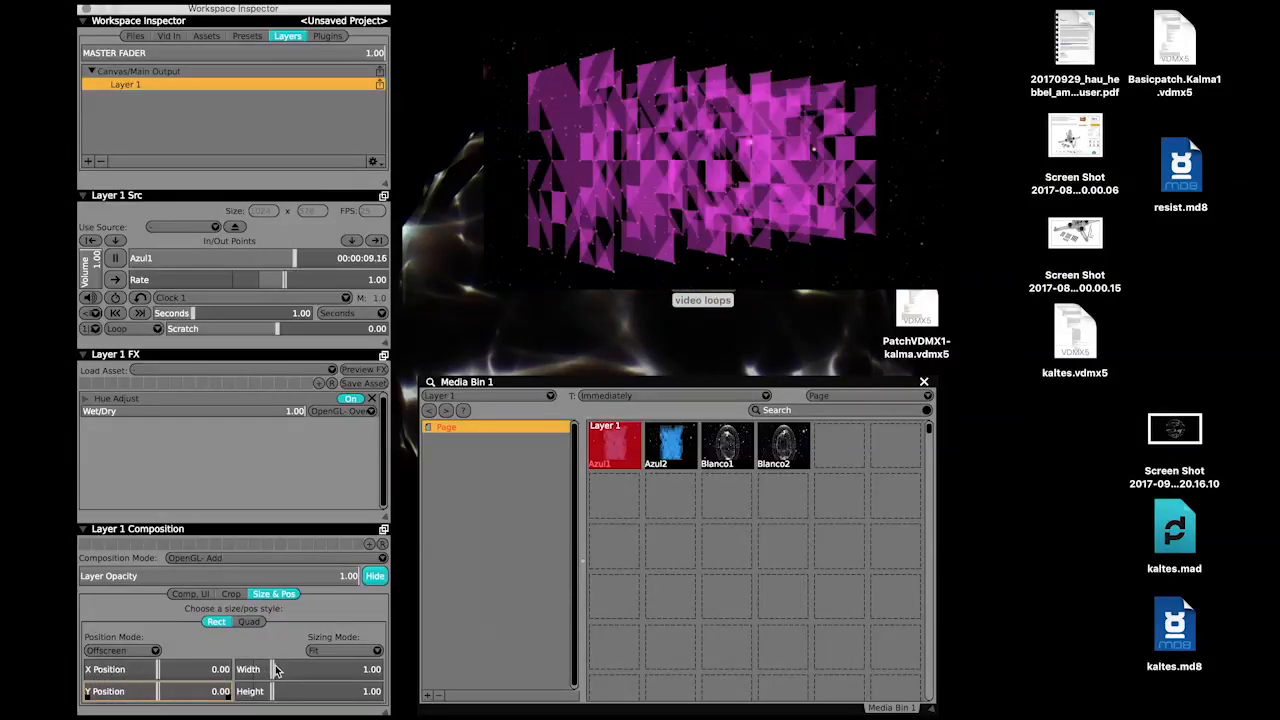
pyautogui.moveTo(274, 671); pyautogui.dragTo(268, 696)
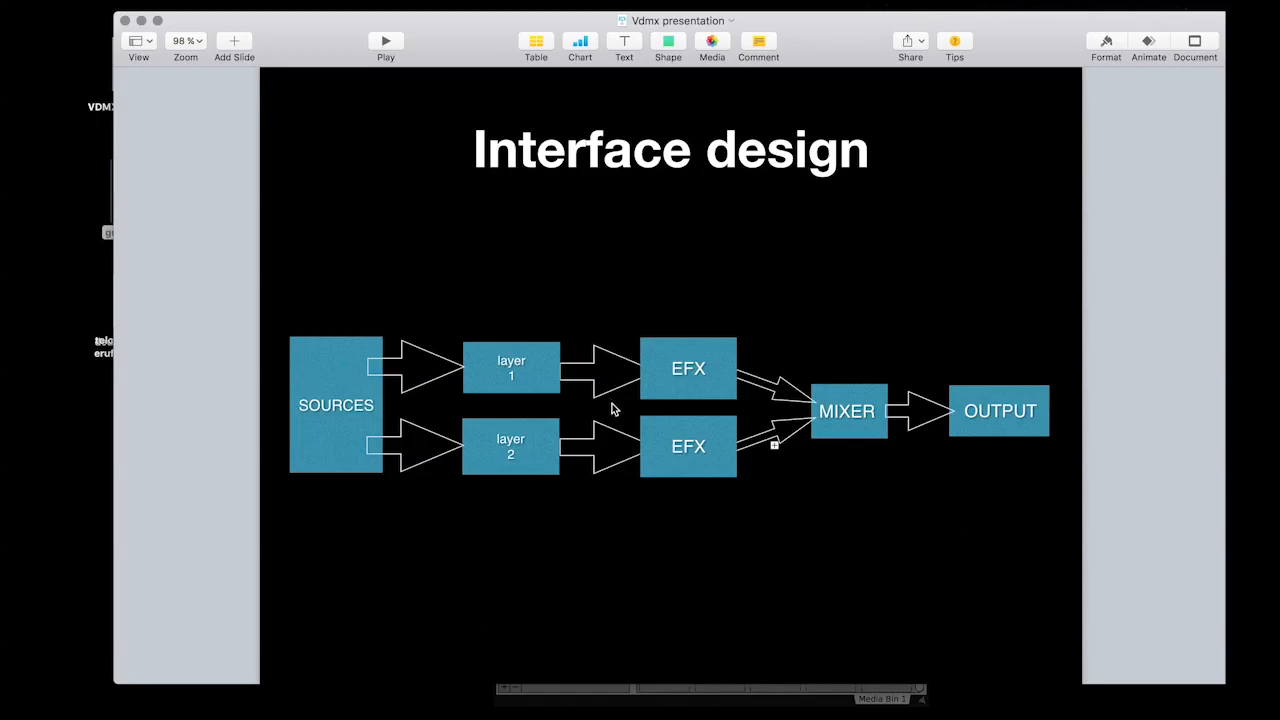
# Close the Vdmx presentation, switch back to VDMX, and move the Media Bin 1 window slightly up.
pyautogui.click(124, 20)
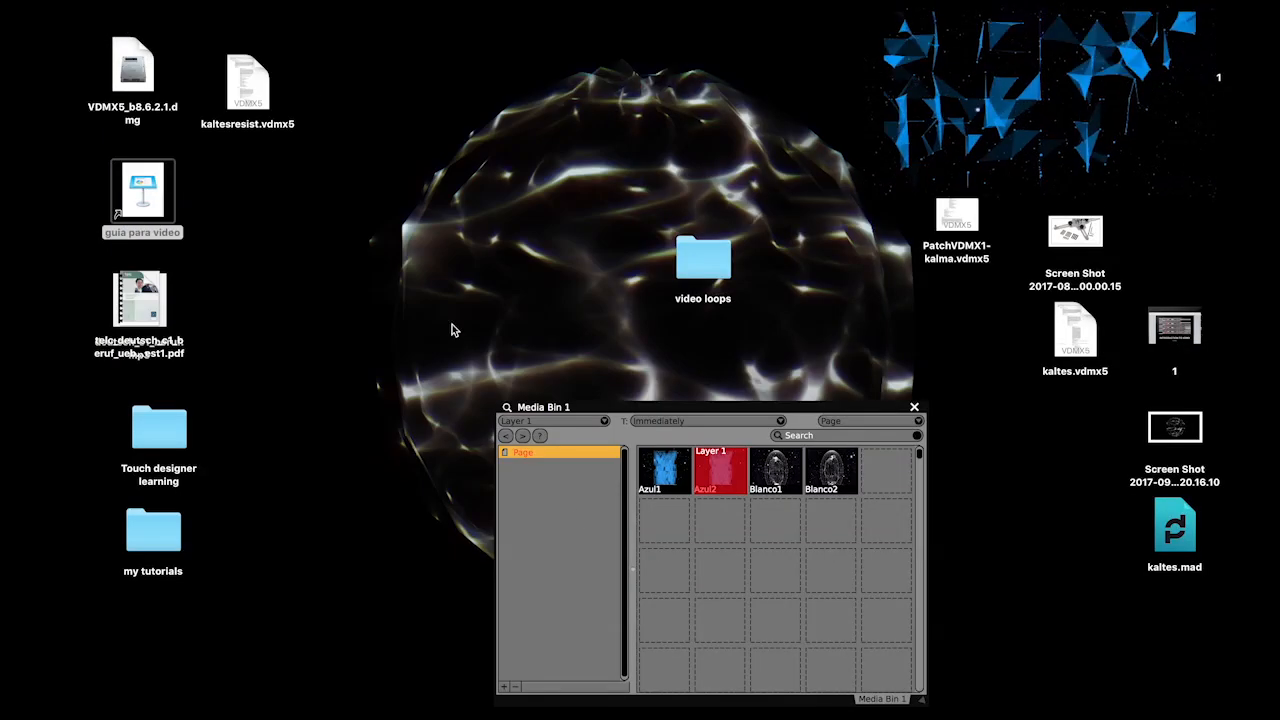
pyautogui.click(530, 481)
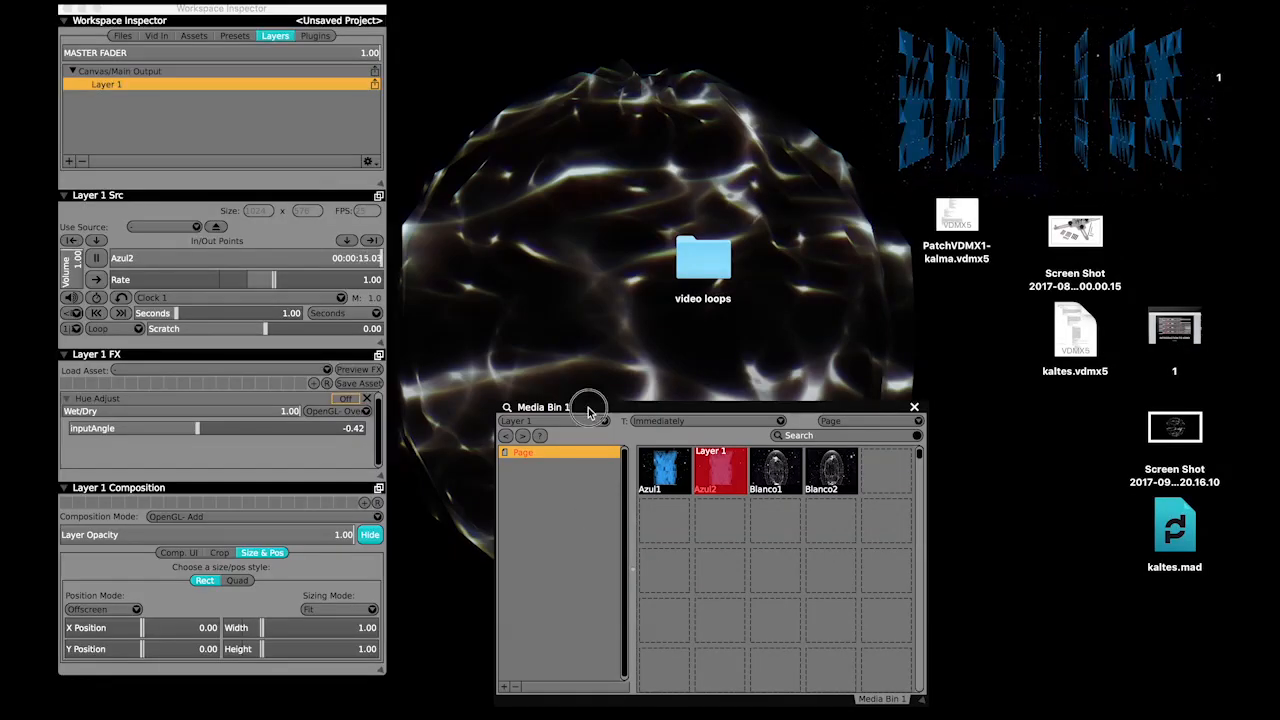
pyautogui.moveTo(590, 412); pyautogui.dragTo(584, 390)
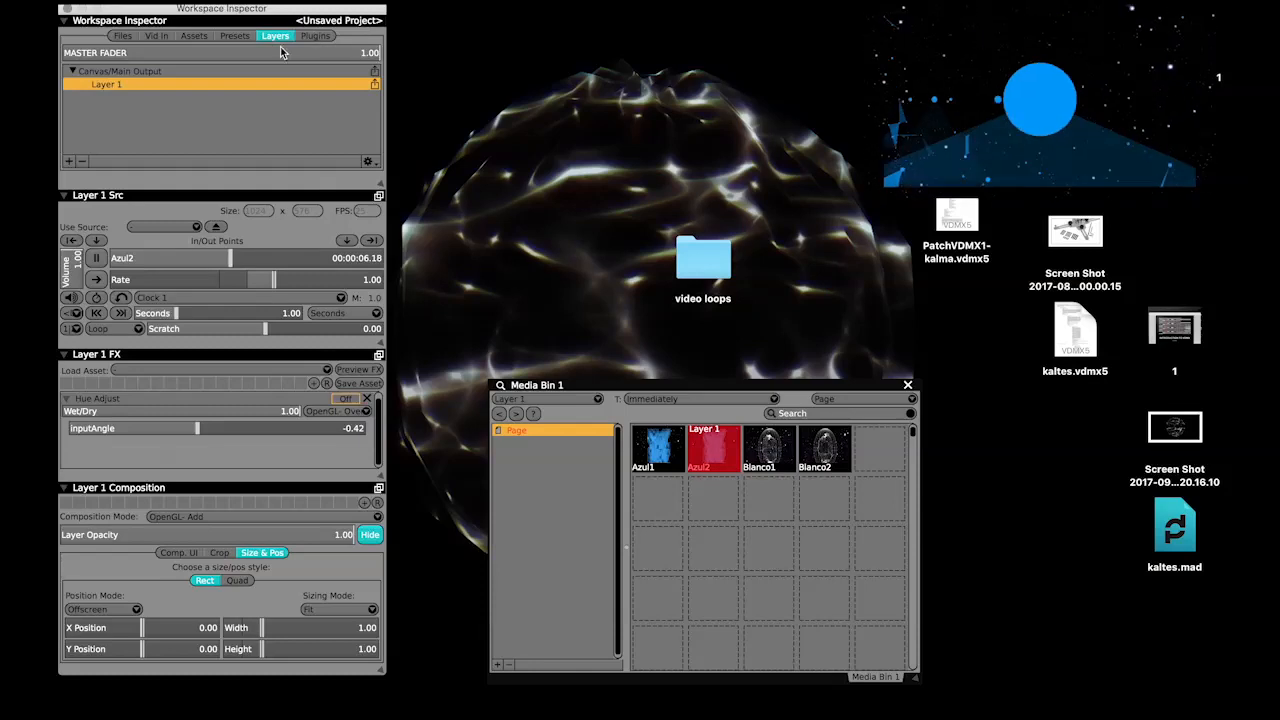
# Check the workspace's list of plugins and return to the layer settings.
pyautogui.click(312, 42)
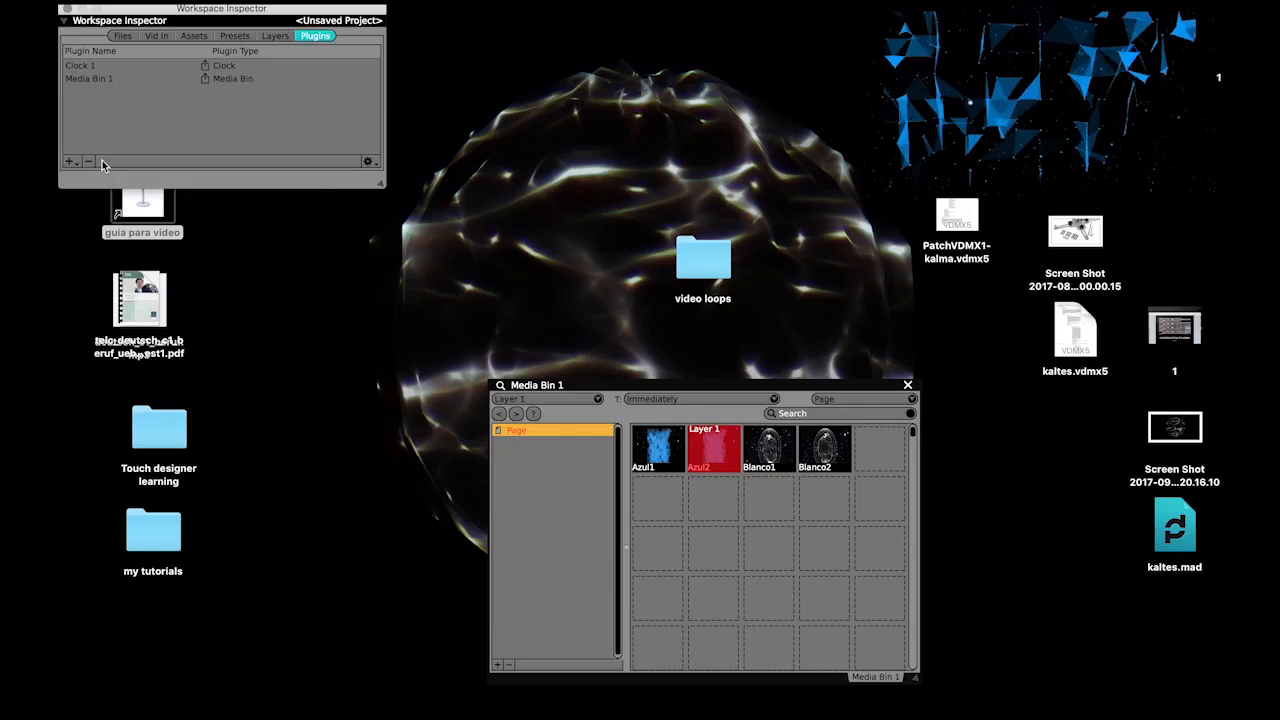
pyautogui.click(277, 38)
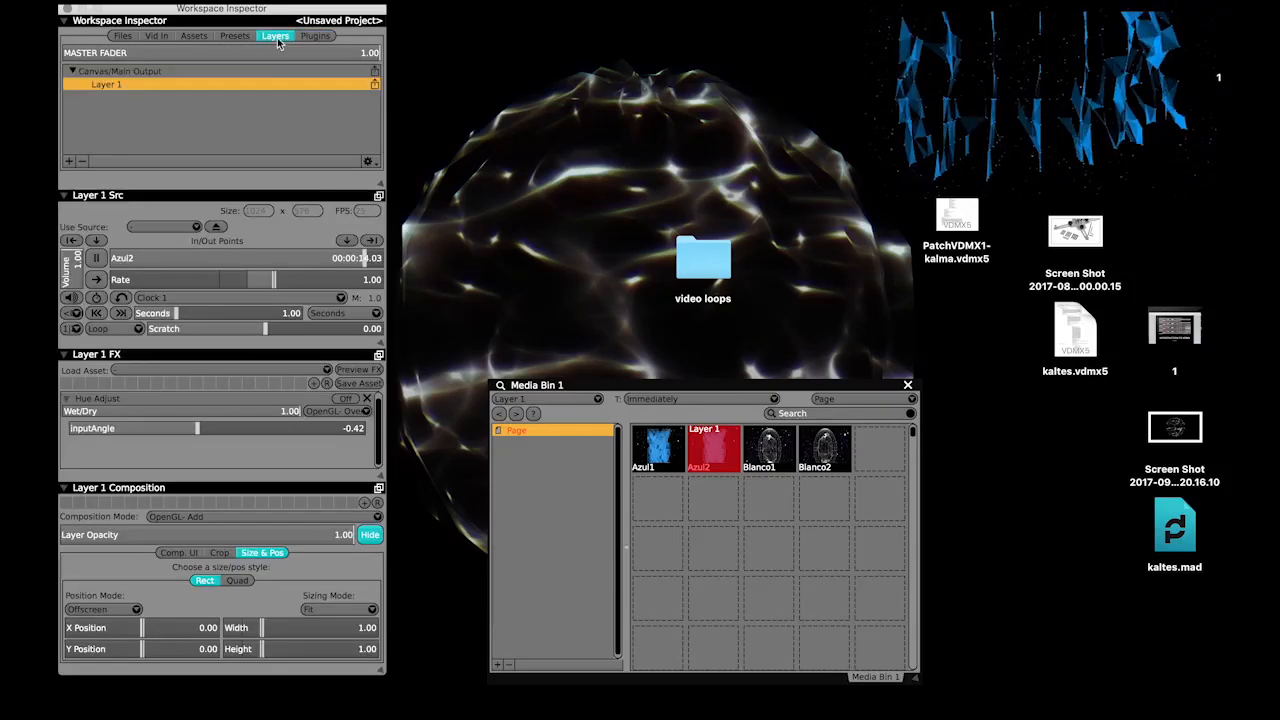
# Add a second layer to the canvas and check its settings before returning to Layer 1.
pyautogui.click(70, 163)
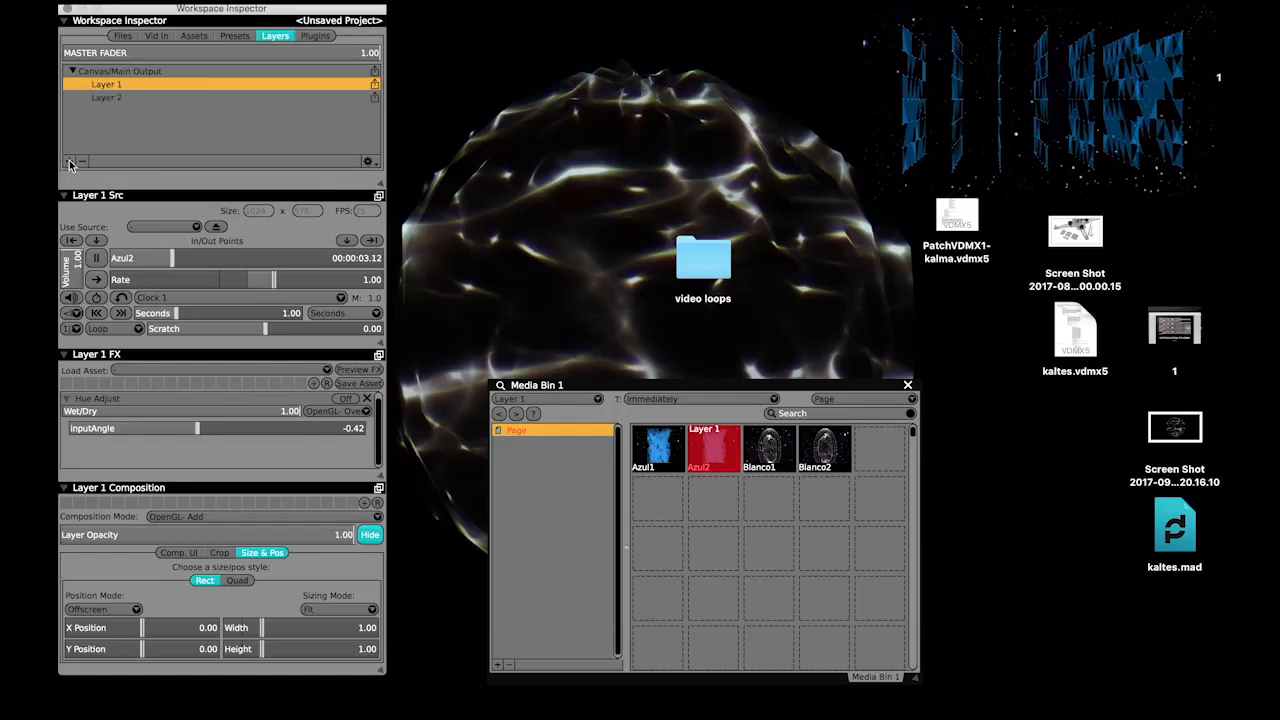
pyautogui.click(115, 97)
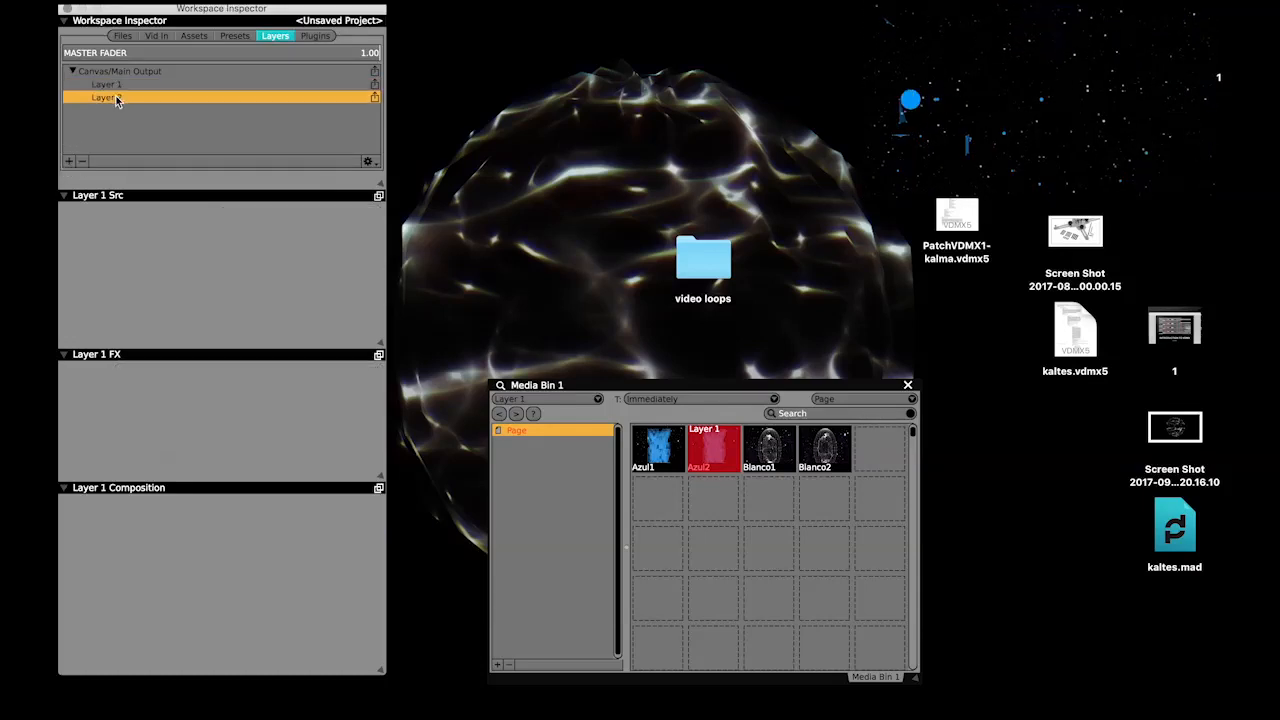
pyautogui.click(116, 86)
# Add a third layer to the canvas and remove it again.
pyautogui.click(70, 163)
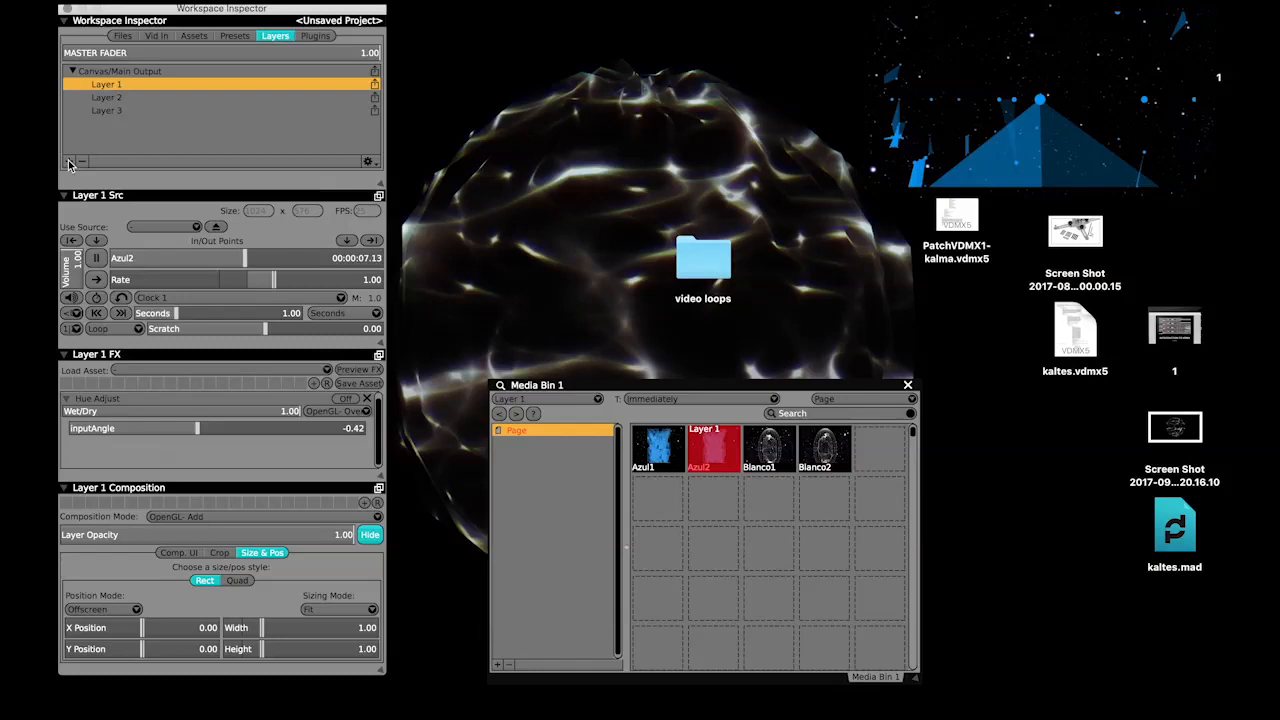
pyautogui.click(121, 111)
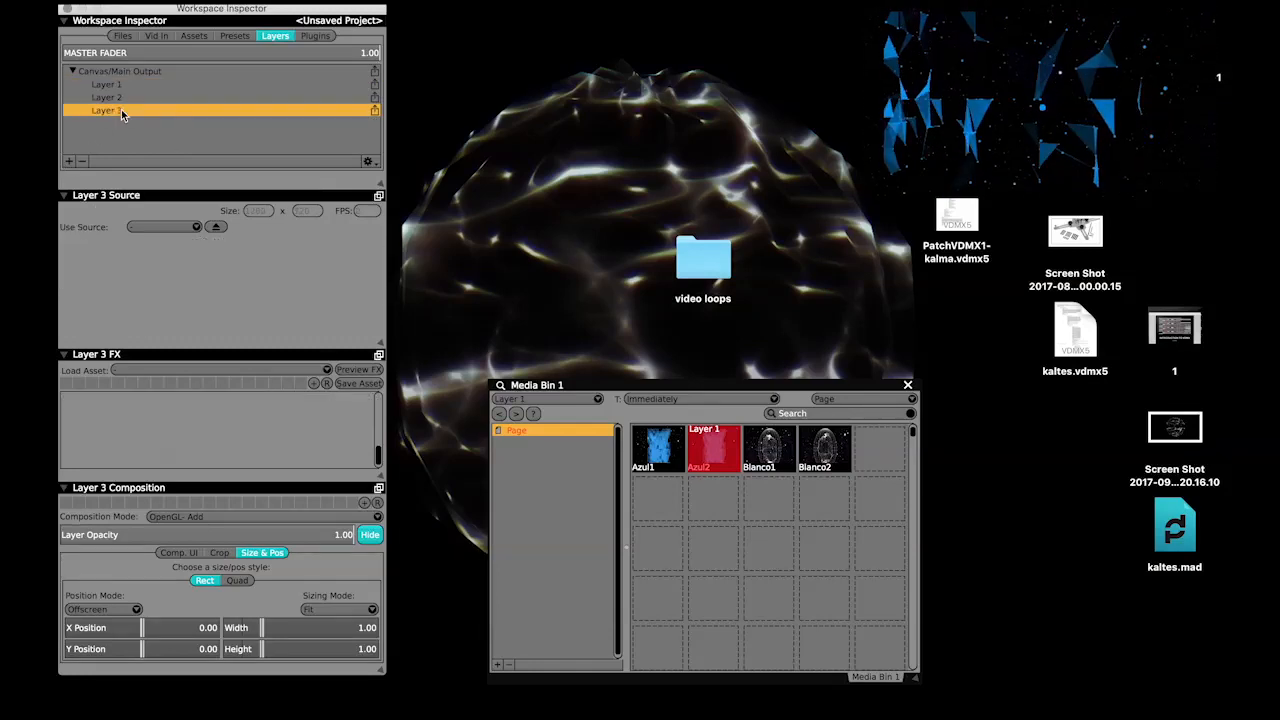
pyautogui.click(83, 163)
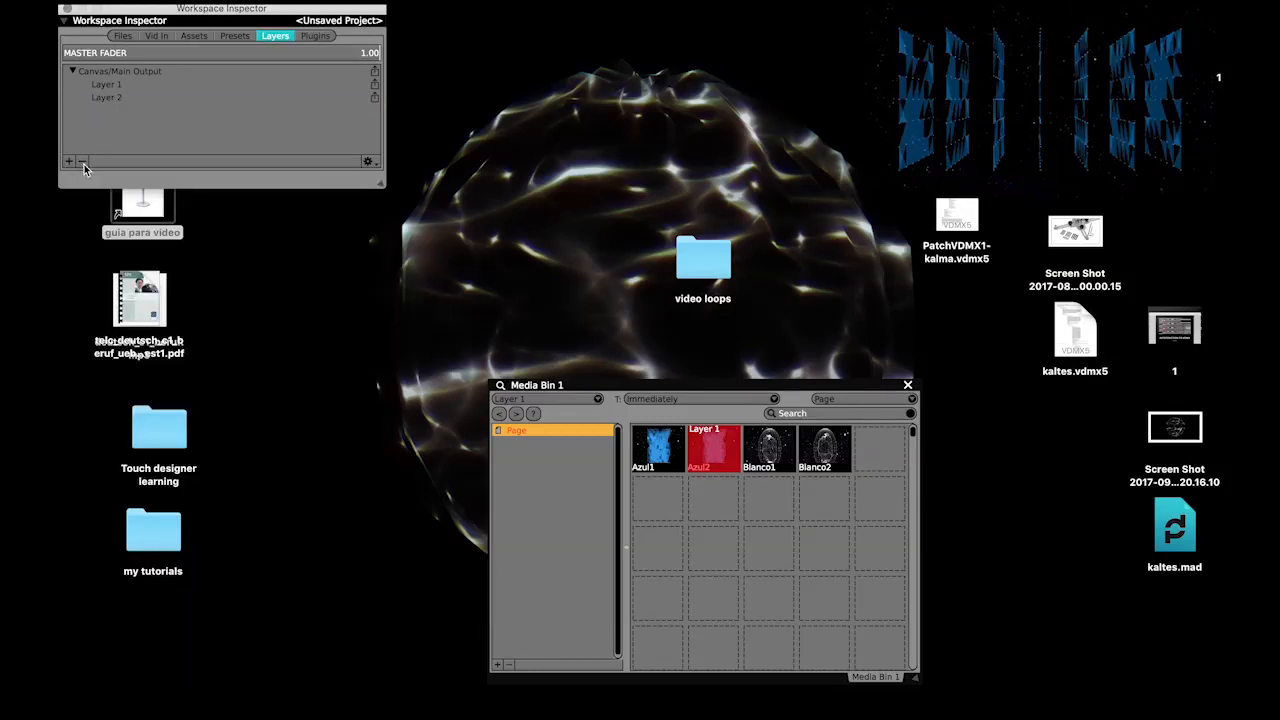
# Compare the settings of Layer 1 and Layer 2.
pyautogui.click(110, 97)
pyautogui.click(119, 86)
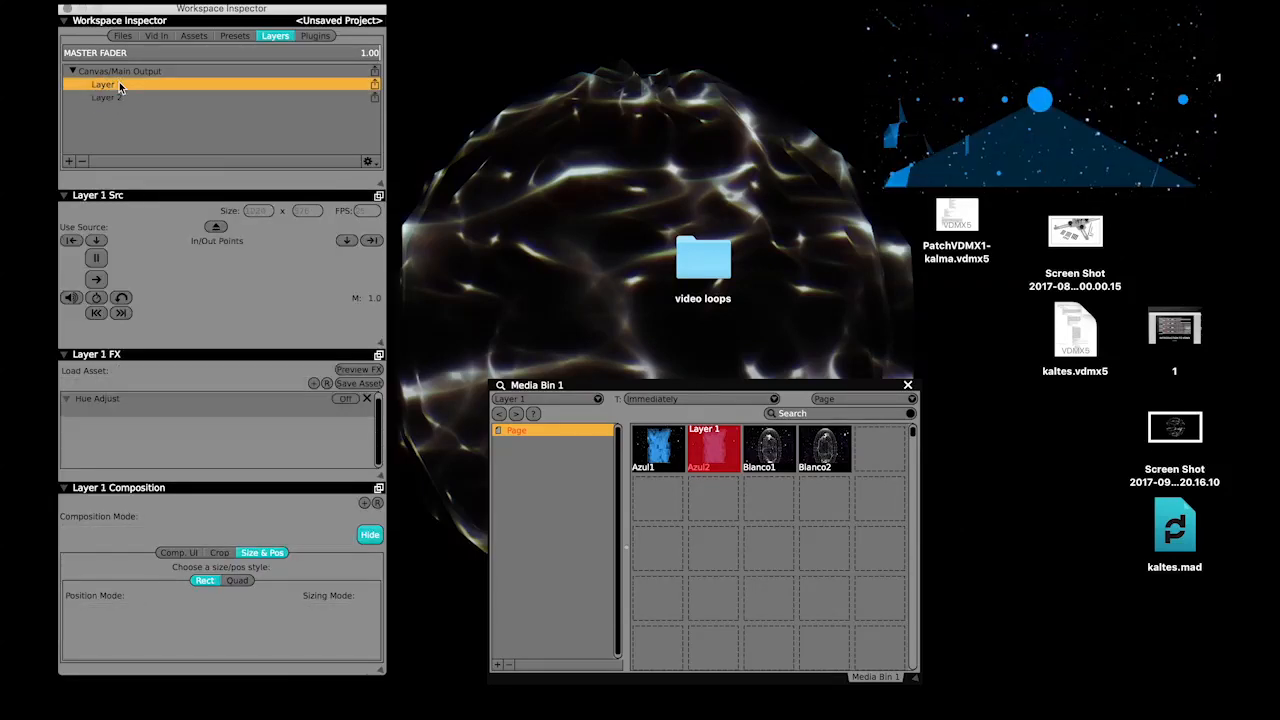
pyautogui.click(121, 98)
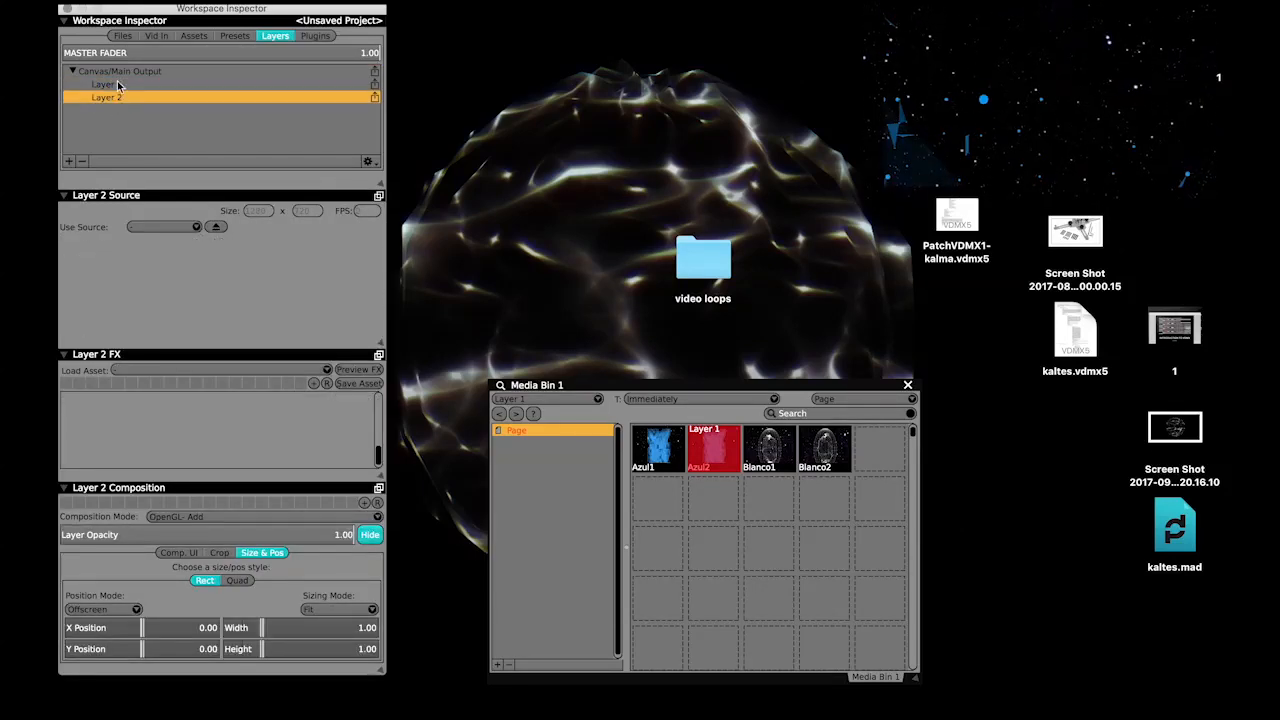
pyautogui.click(118, 85)
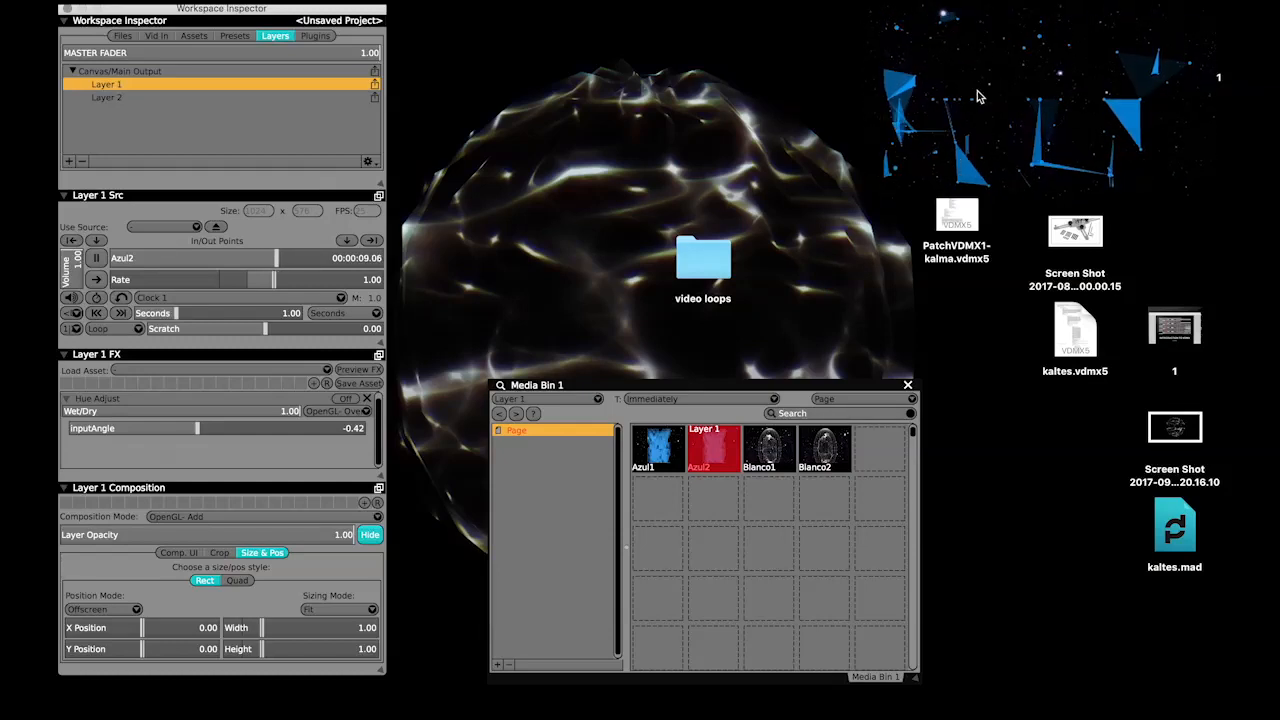
pyautogui.click(110, 98)
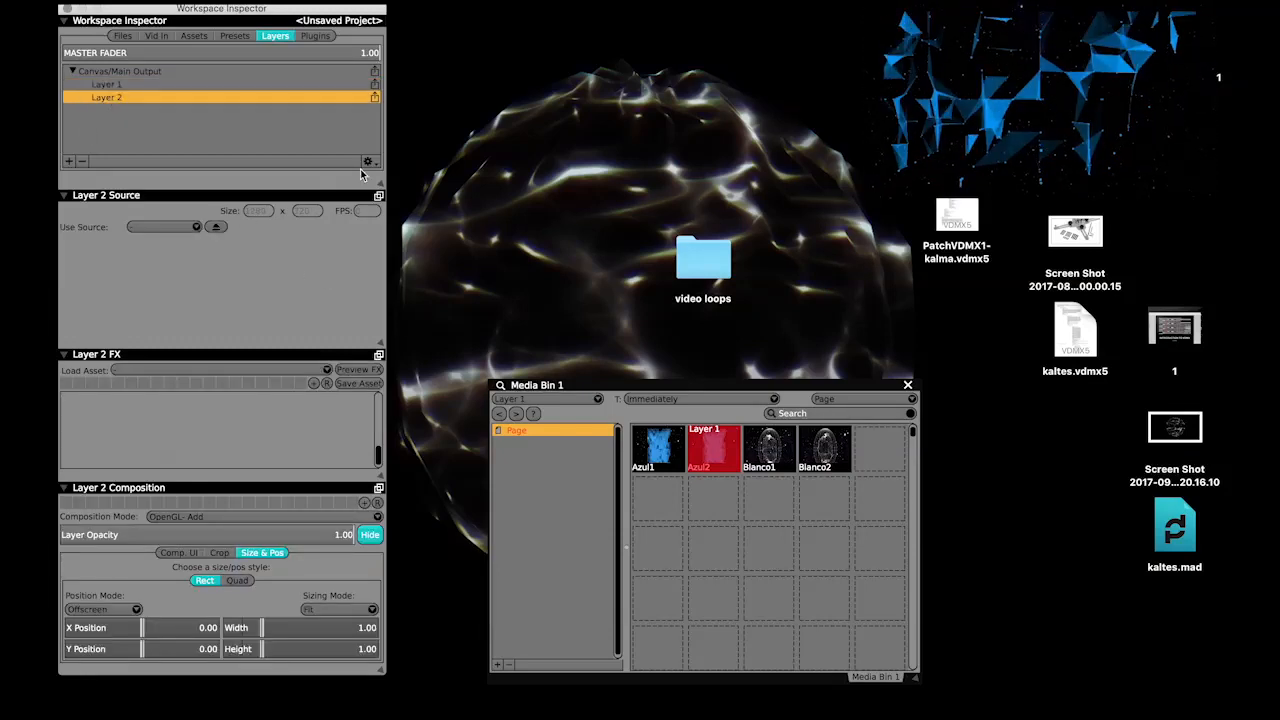
# Add a second Media Bin plugin to the workspace and show its options.
pyautogui.click(313, 36)
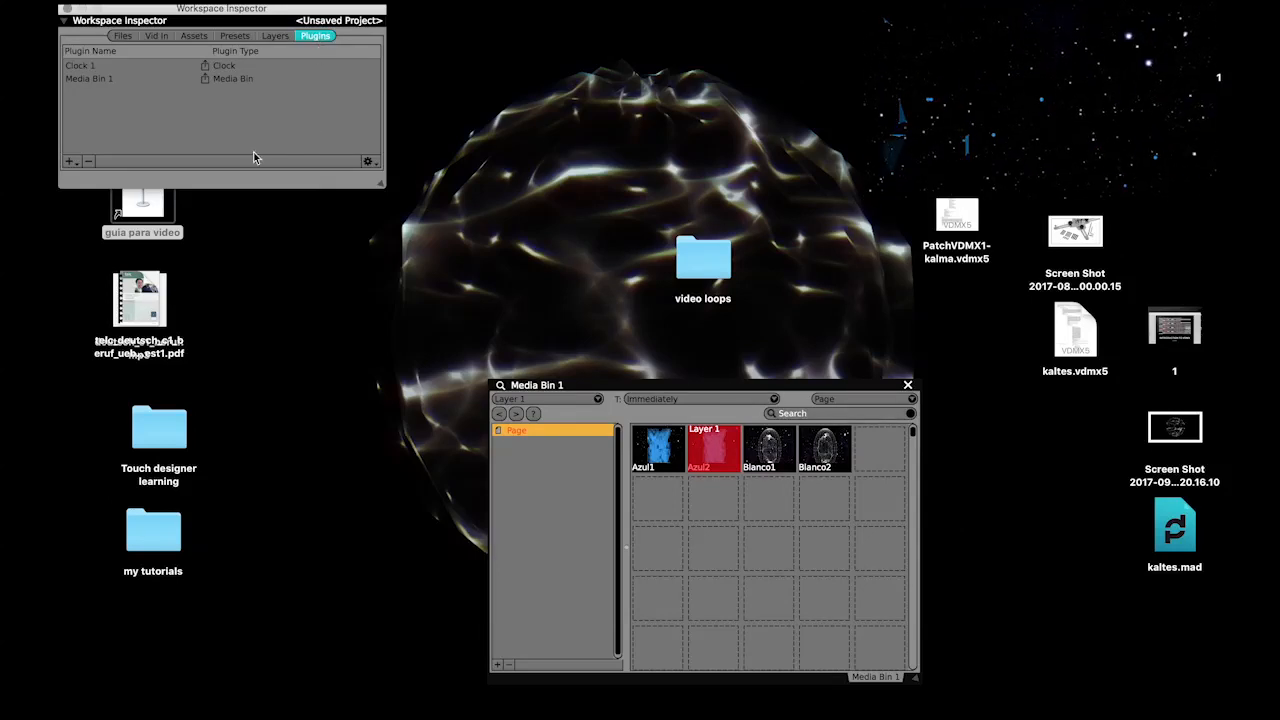
pyautogui.click(74, 163)
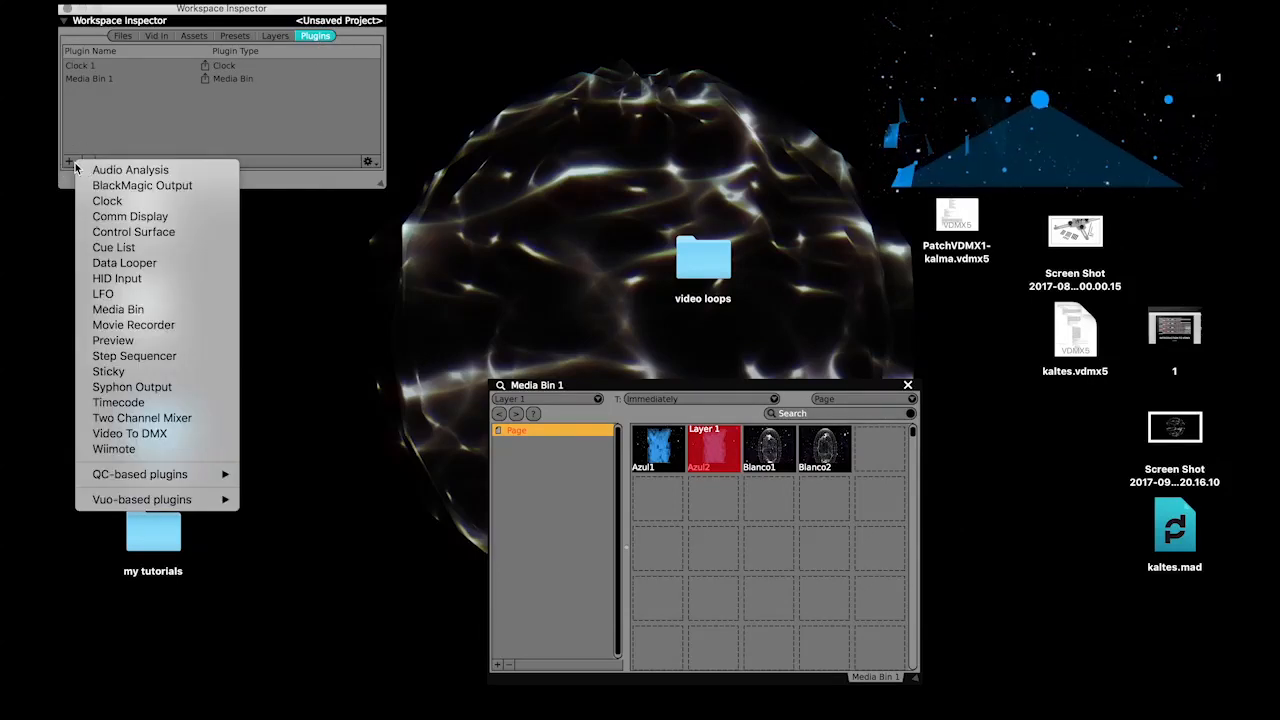
pyautogui.click(118, 310)
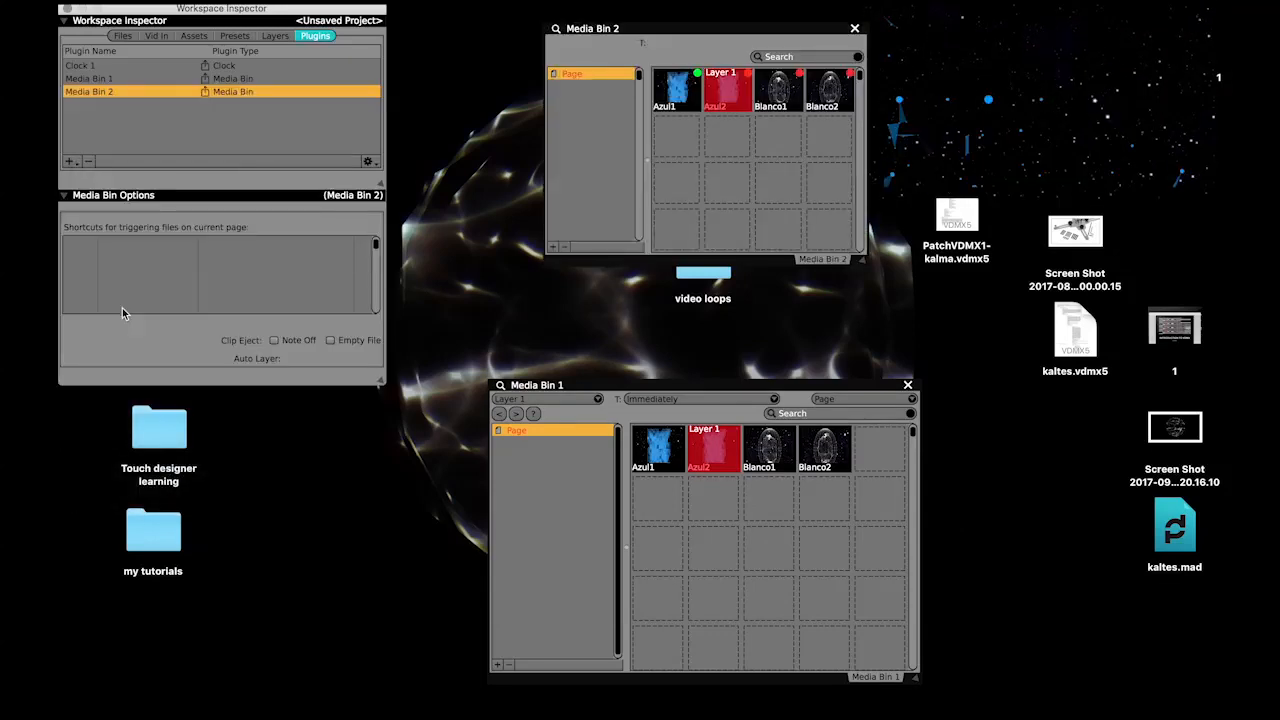
pyautogui.click(107, 81)
pyautogui.click(105, 92)
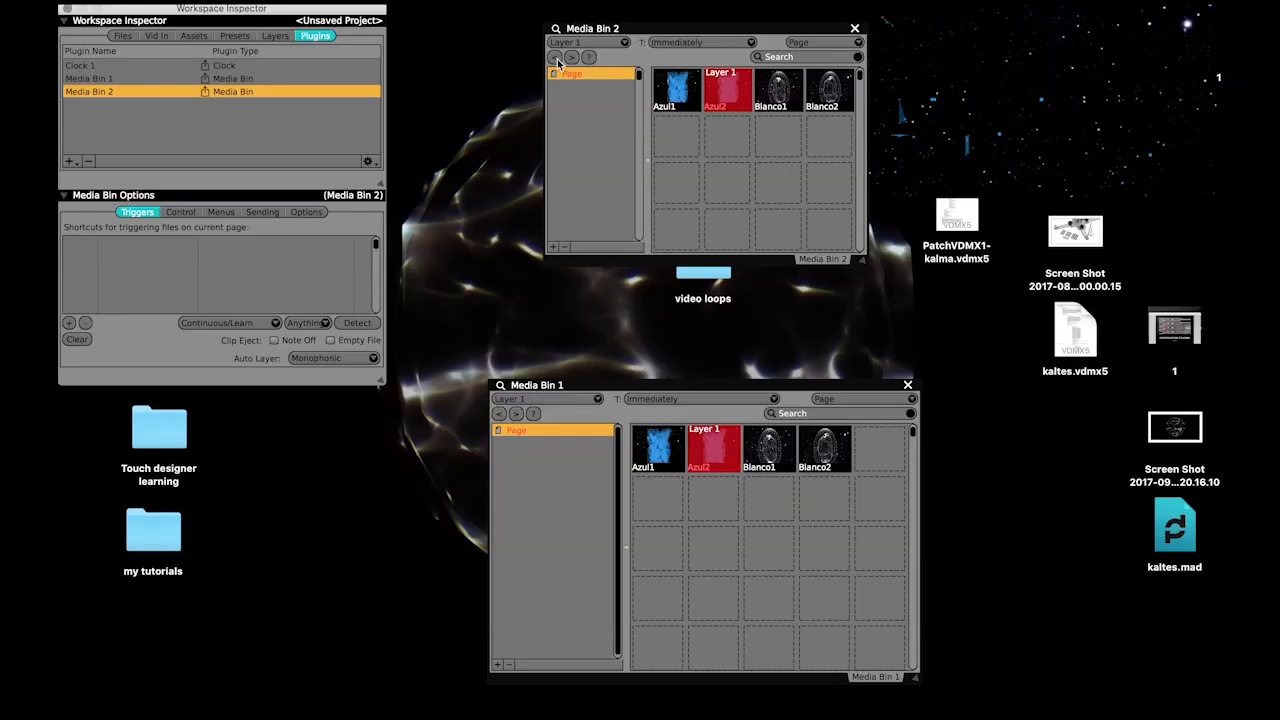
# Separate the Workspace Inspector and Media Bin 1 windows from each other and assign Media Bin 2 to Layer 2.
pyautogui.moveTo(160, 9); pyautogui.dragTo(292, 8)
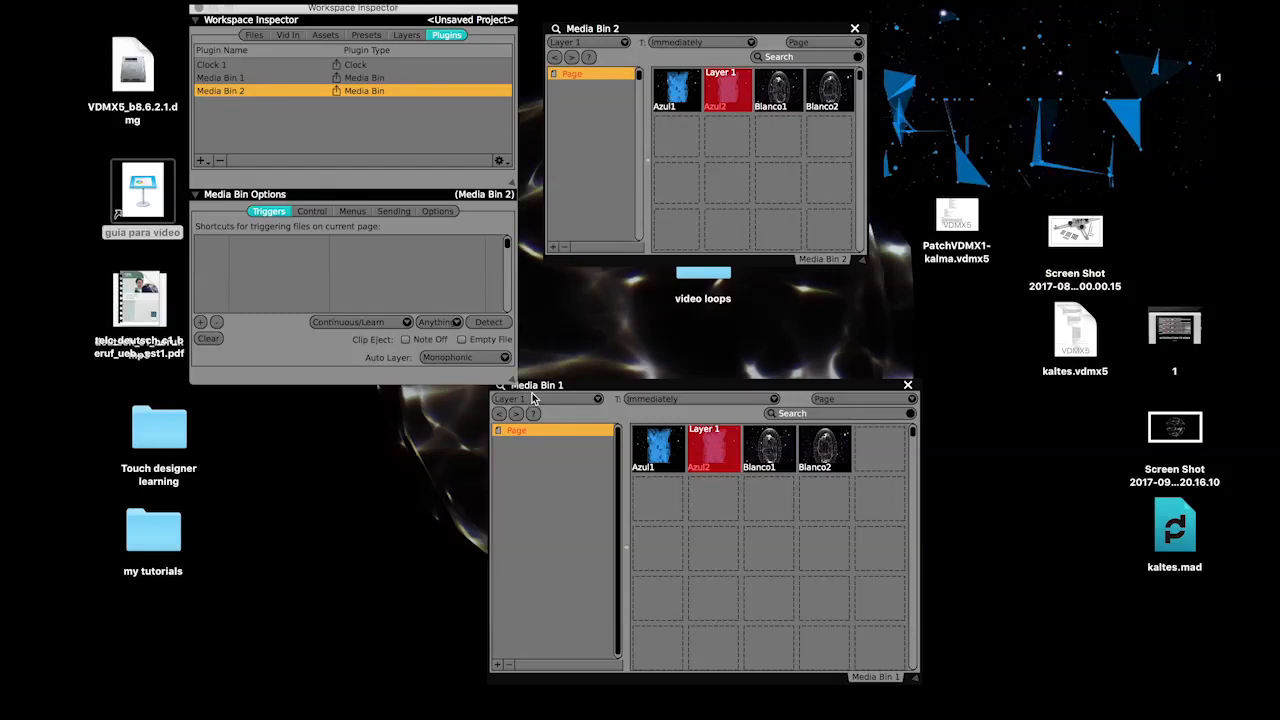
pyautogui.moveTo(532, 393); pyautogui.dragTo(587, 403)
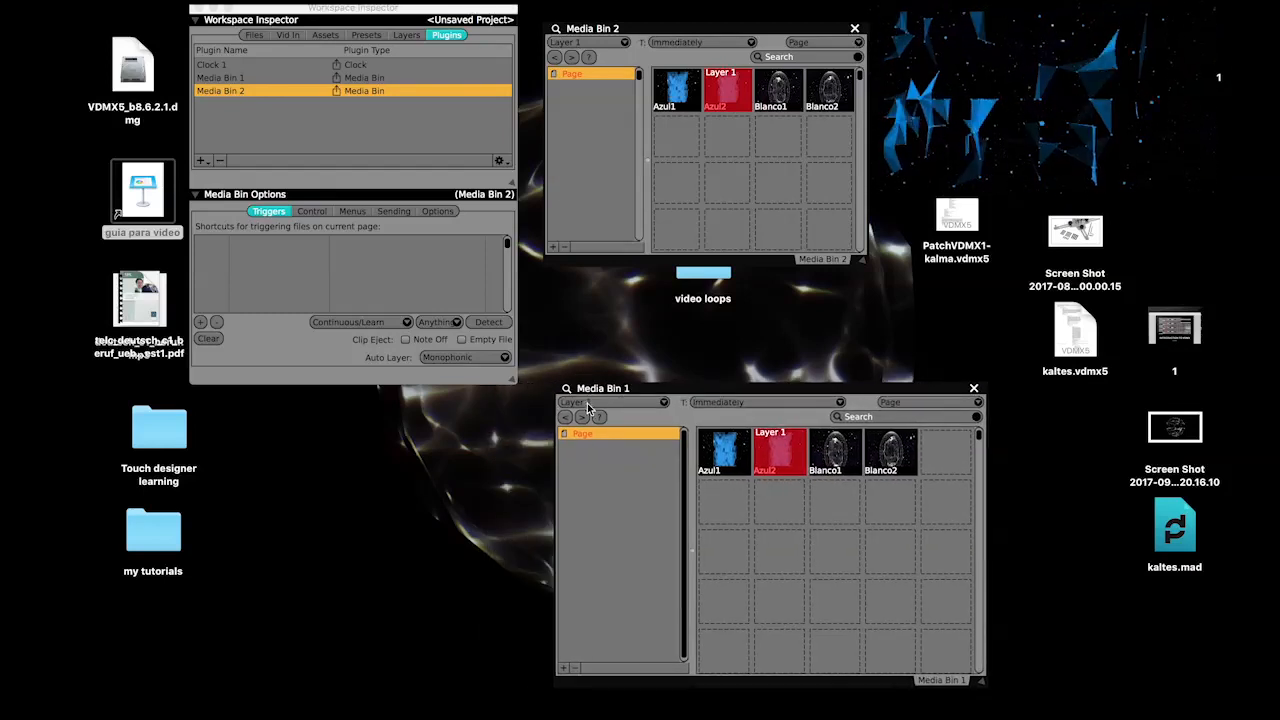
pyautogui.click(588, 42)
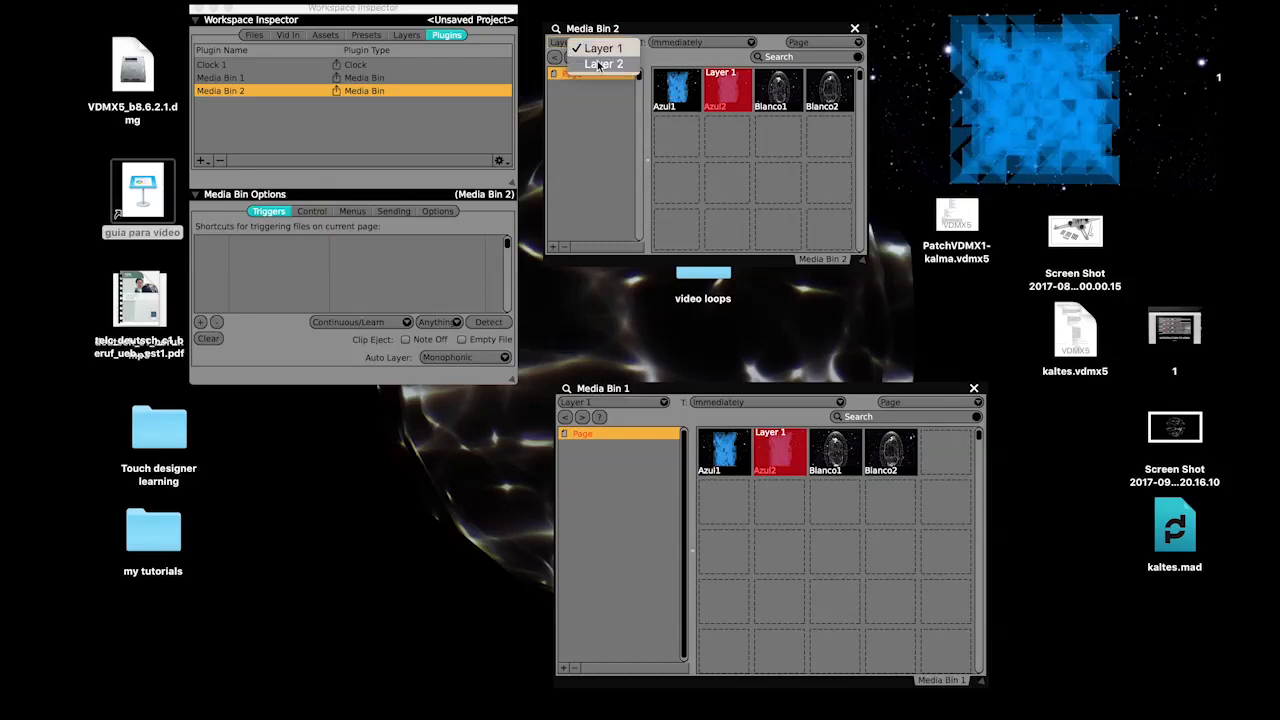
pyautogui.click(601, 64)
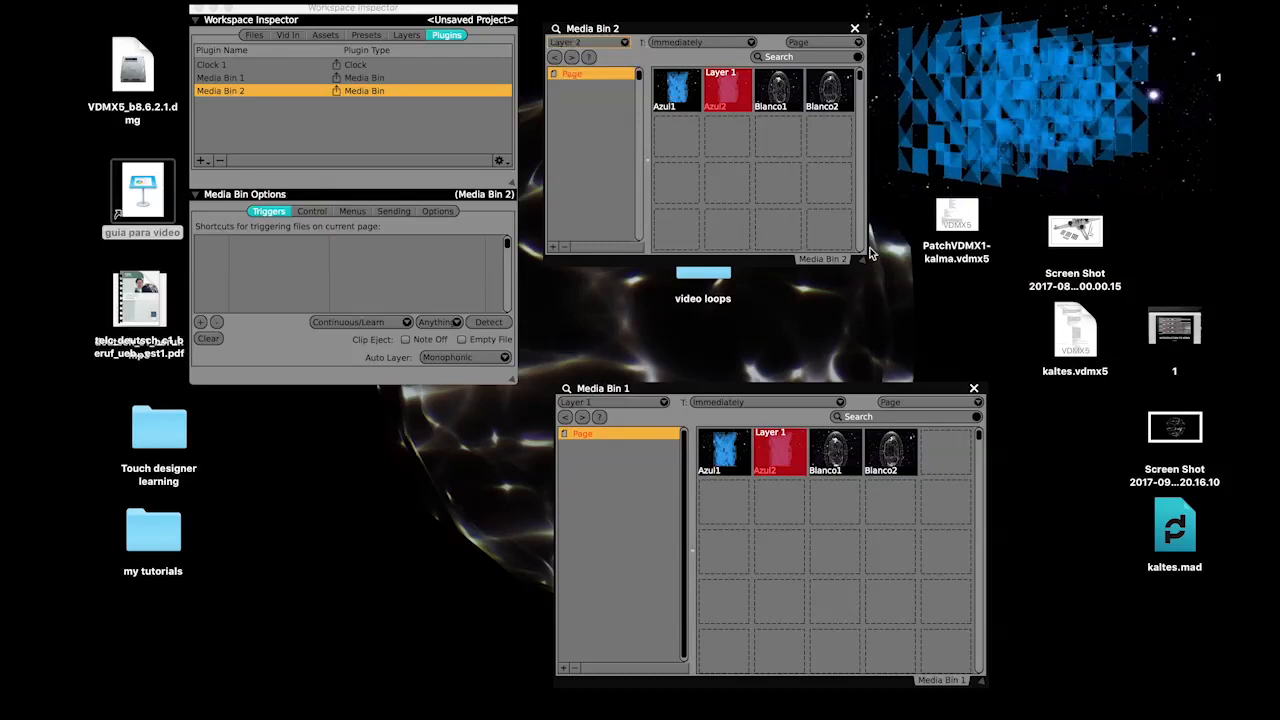
# Play Azul1 from Media Bin 2 on Layer 2 and Blanco1 from Media Bin 1 on Layer 1.
pyautogui.click(680, 97)
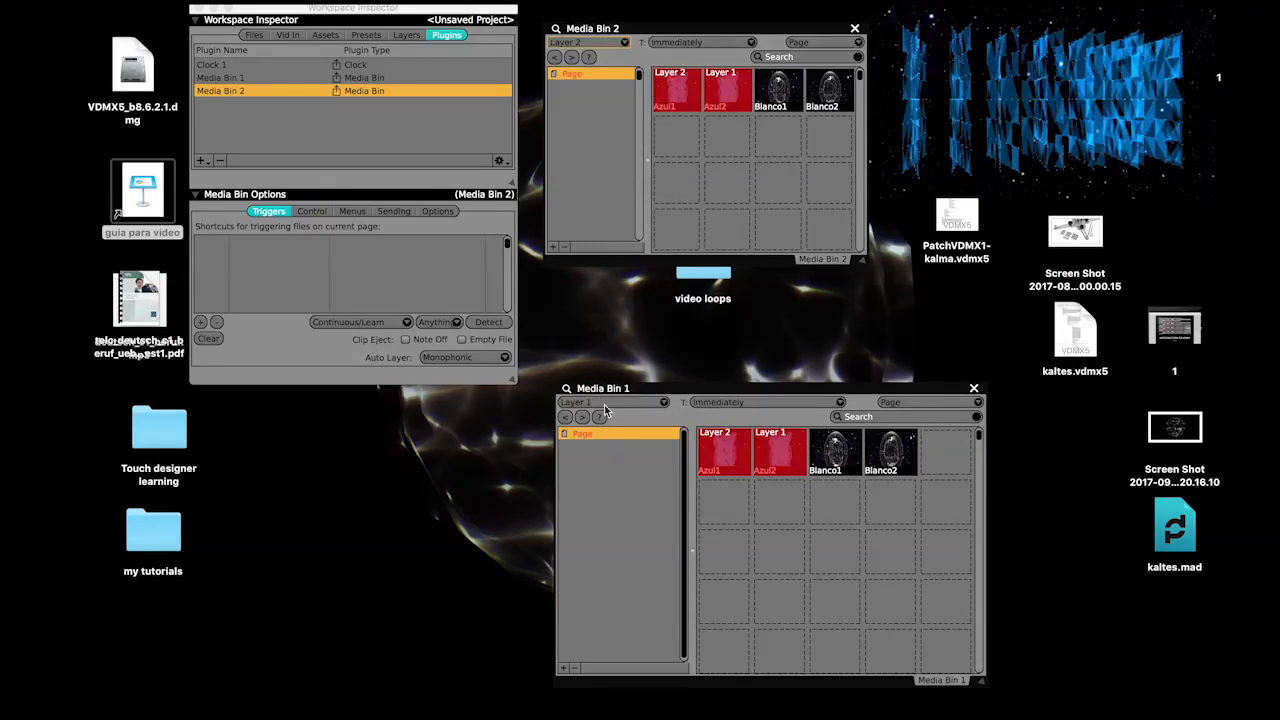
pyautogui.click(843, 452)
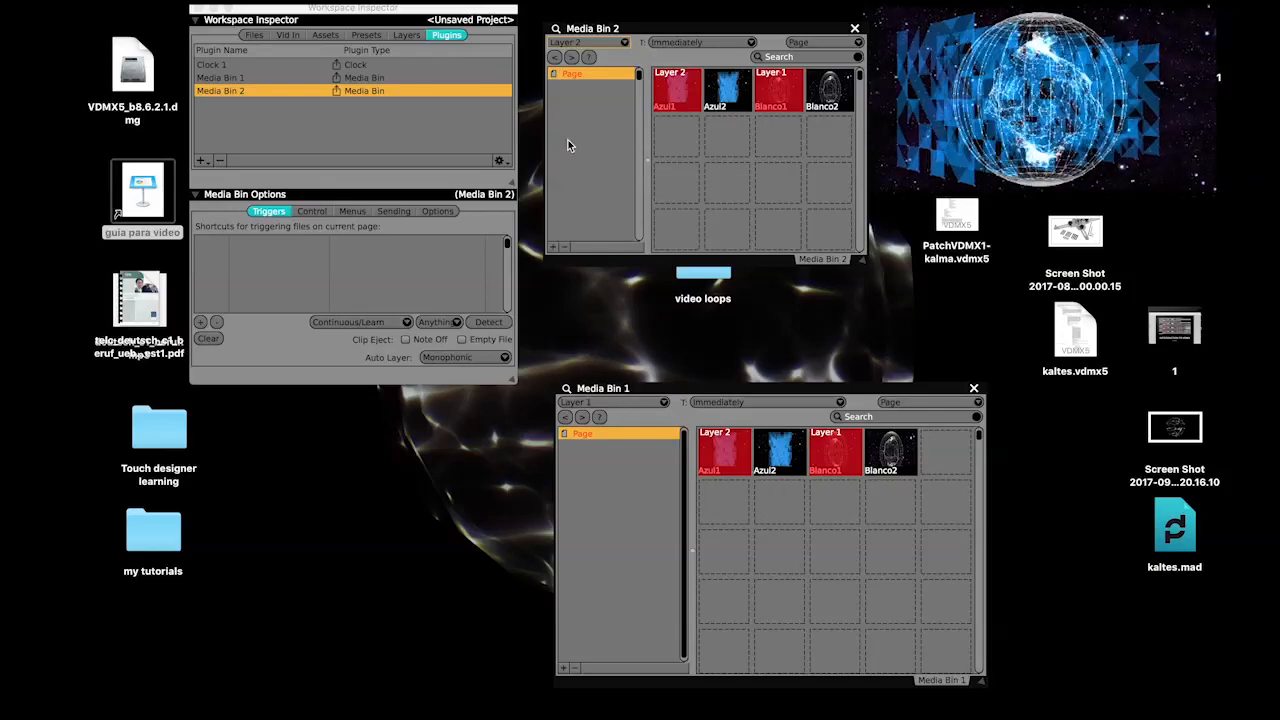
# Stack Media Bin 2 above Media Bin 1 along the screen's left edge, enlarge both, and place the Workspace Inspector beside them.
pyautogui.moveTo(296, 14); pyautogui.dragTo(843, 185)
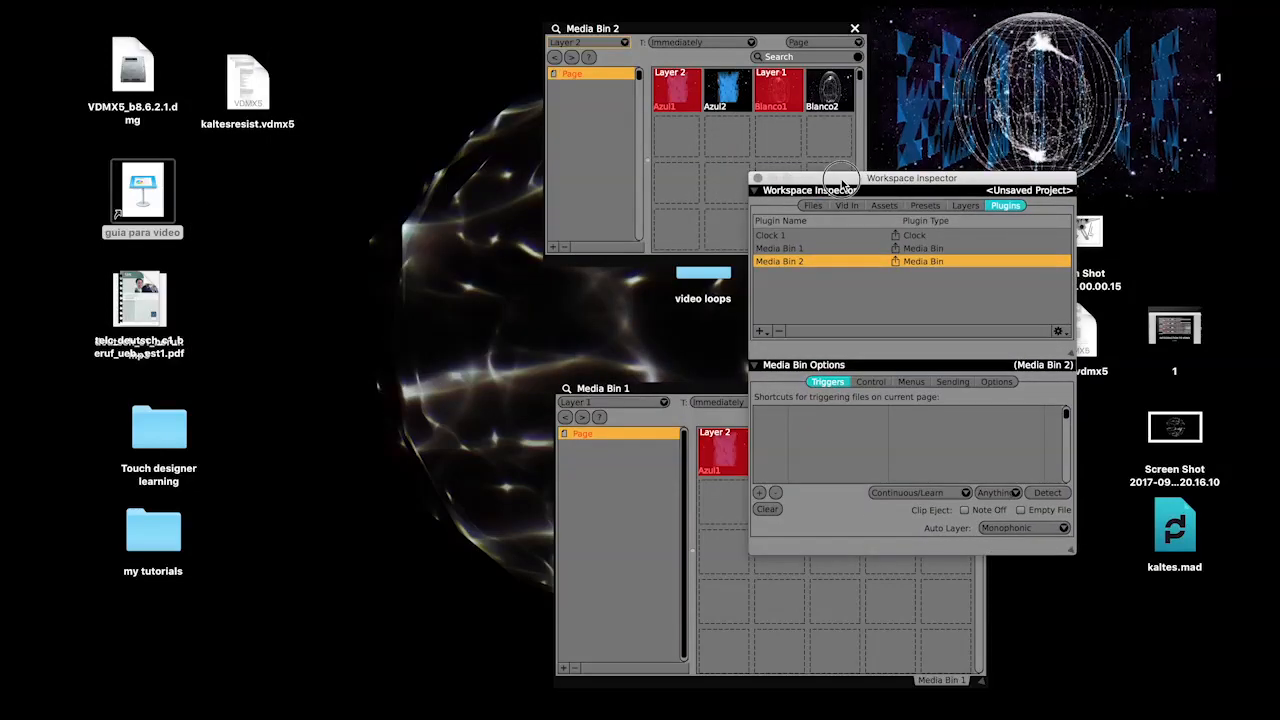
pyautogui.moveTo(621, 386); pyautogui.dragTo(128, 365)
pyautogui.moveTo(479, 652); pyautogui.dragTo(472, 708)
pyautogui.moveTo(679, 32); pyautogui.dragTo(189, 10)
pyautogui.moveTo(372, 236); pyautogui.dragTo(432, 303)
pyautogui.moveTo(322, 368); pyautogui.dragTo(320, 318)
pyautogui.moveTo(463, 672); pyautogui.dragTo(440, 704)
pyautogui.moveTo(296, 314); pyautogui.dragTo(293, 326)
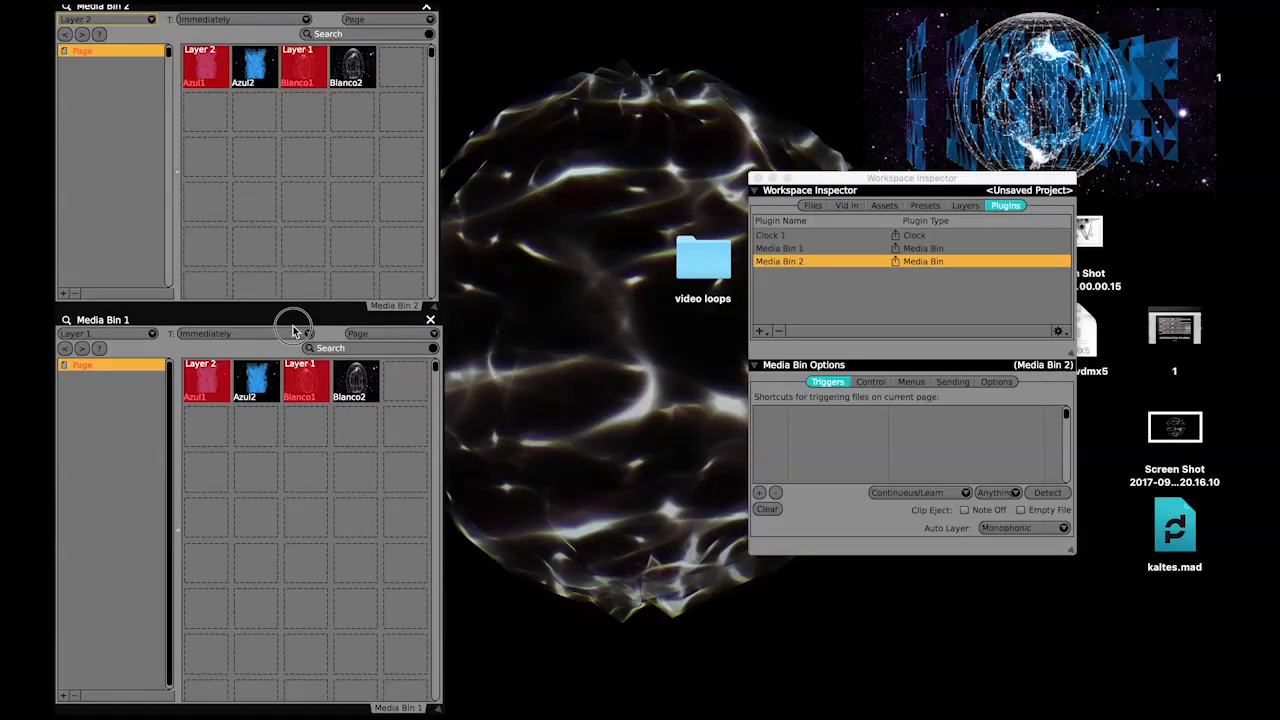
pyautogui.moveTo(887, 183); pyautogui.dragTo(709, 66)
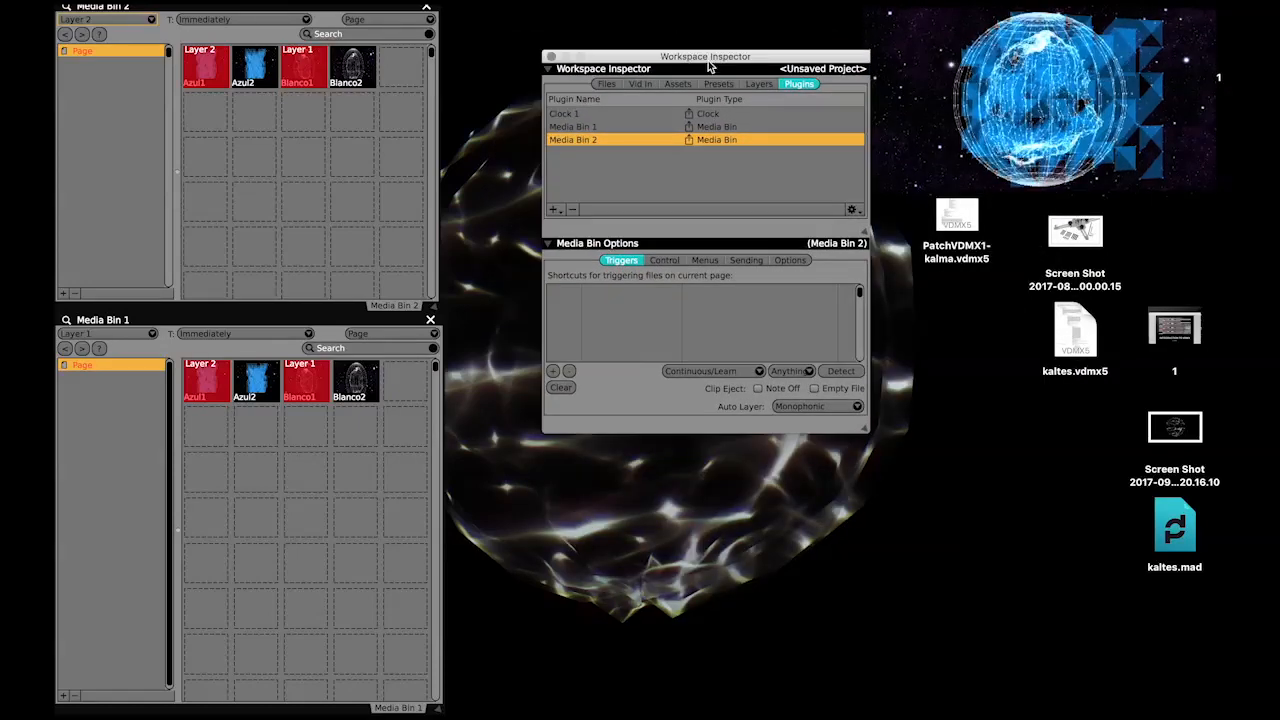
# Detach Layer 1's source controls from the Workspace Inspector and place their window below the video output.
pyautogui.click(769, 84)
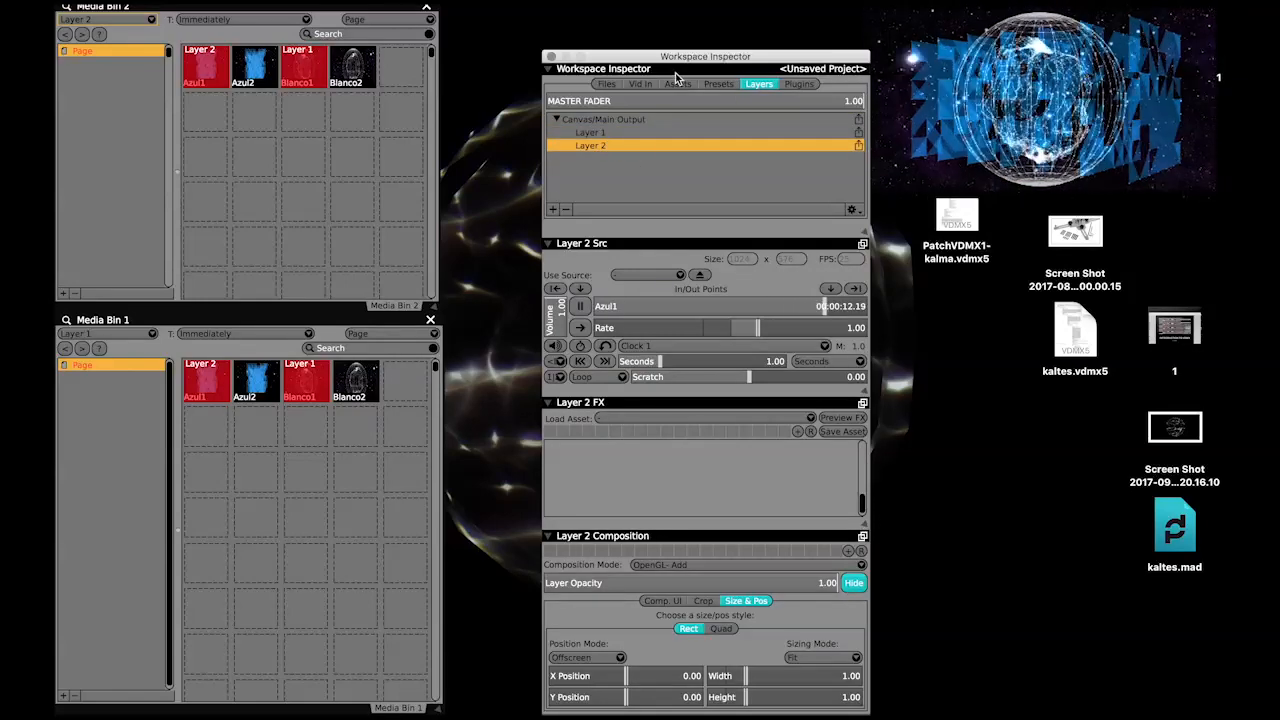
pyautogui.moveTo(681, 66); pyautogui.dragTo(657, 38)
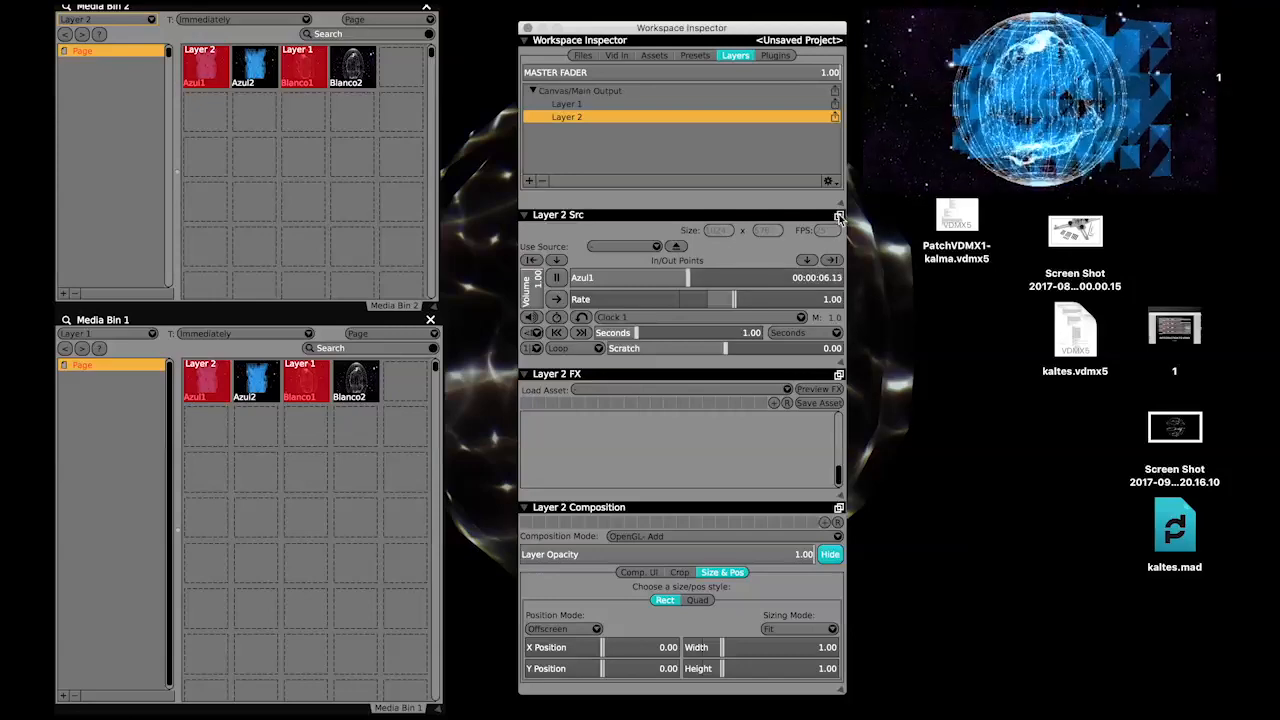
pyautogui.click(569, 104)
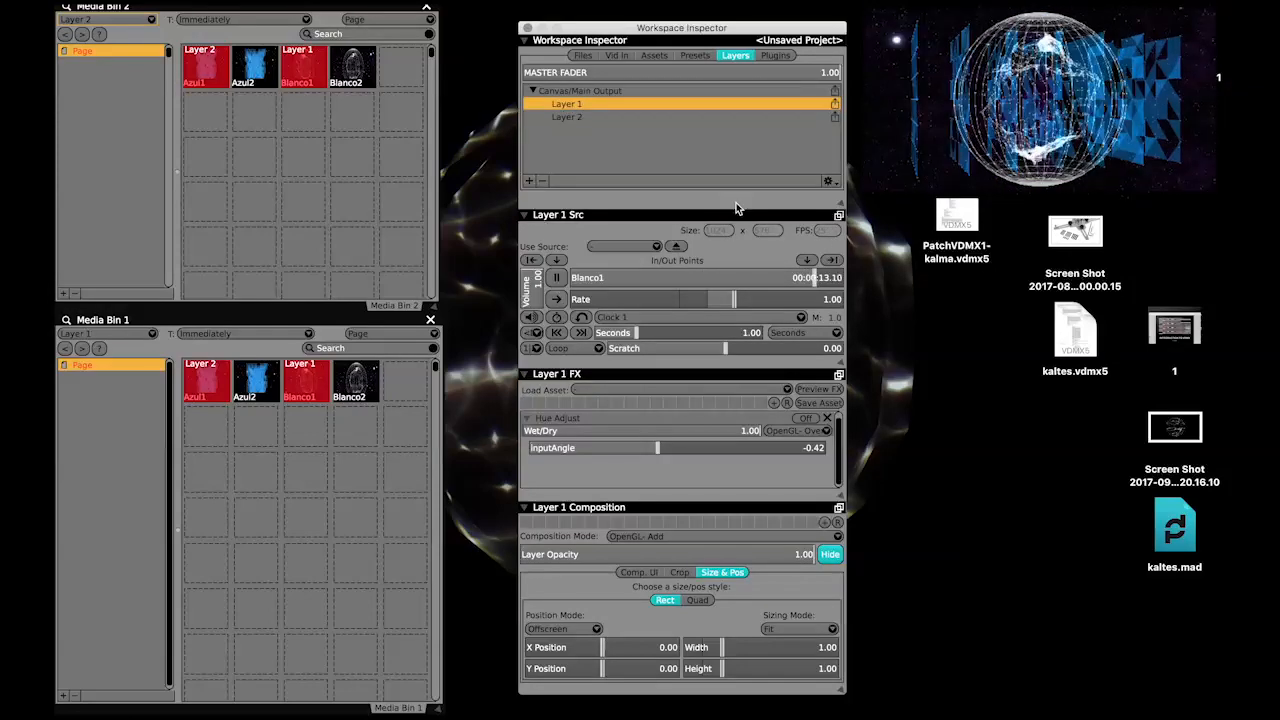
pyautogui.click(839, 216)
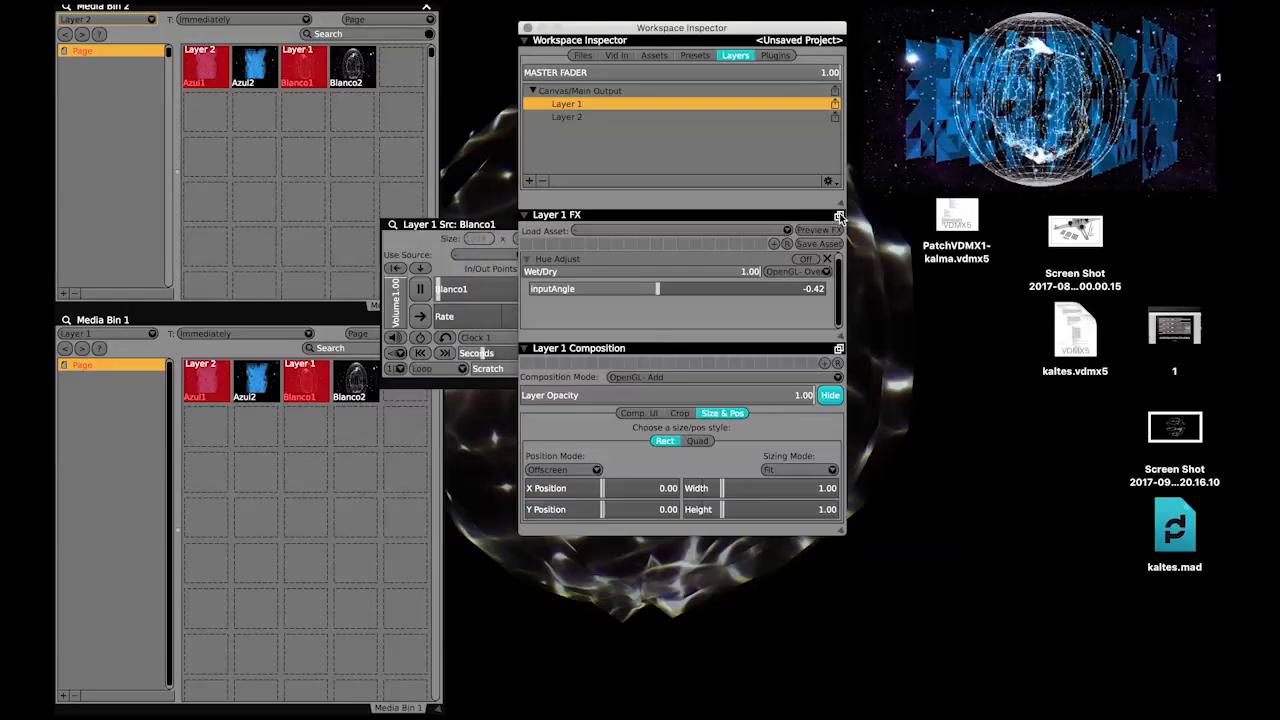
pyautogui.moveTo(460, 234); pyautogui.dragTo(997, 213)
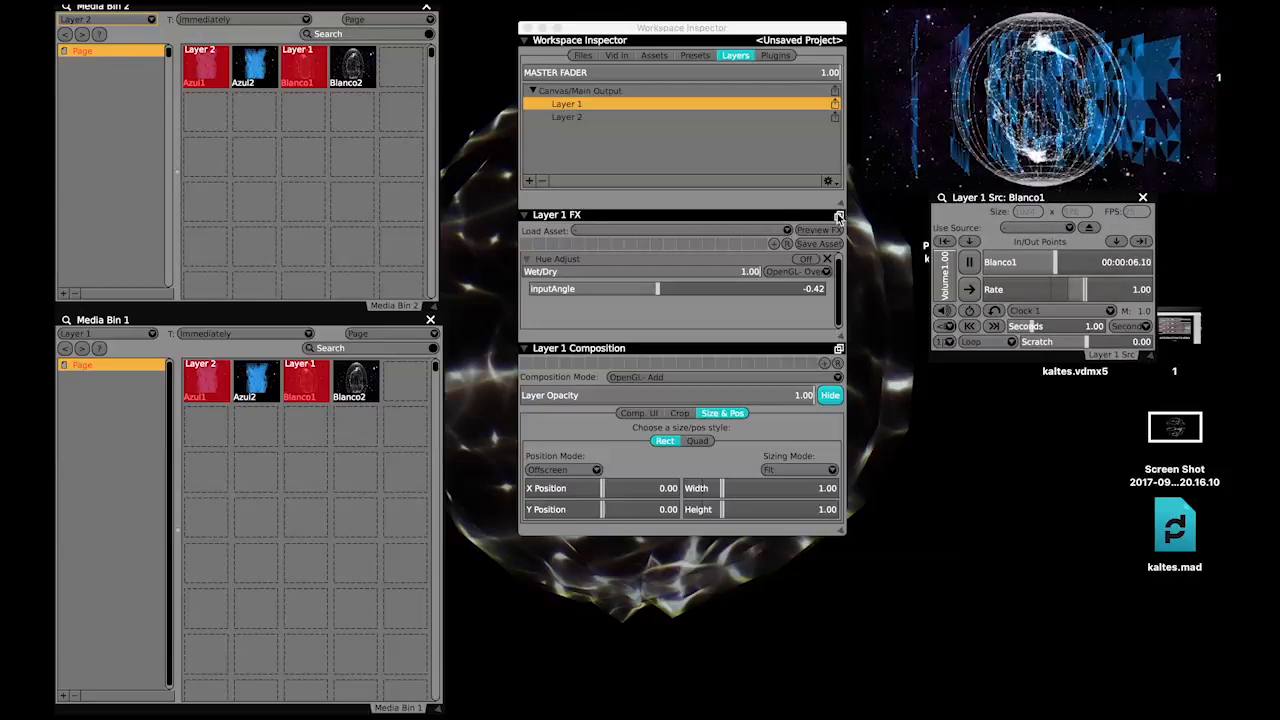
# Detach Layer 1's FX and Composition controls into separate windows, with FX under the source window and Composition beside it.
pyautogui.click(839, 216)
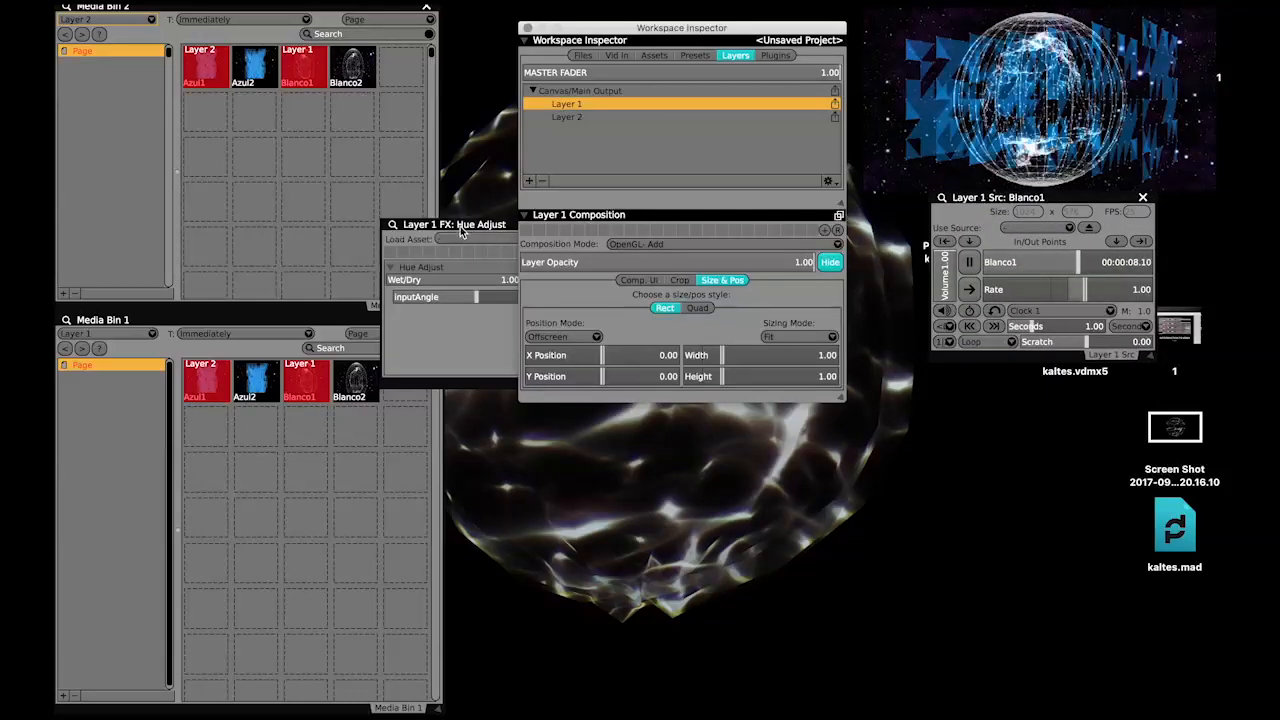
pyautogui.moveTo(462, 231); pyautogui.dragTo(1000, 386)
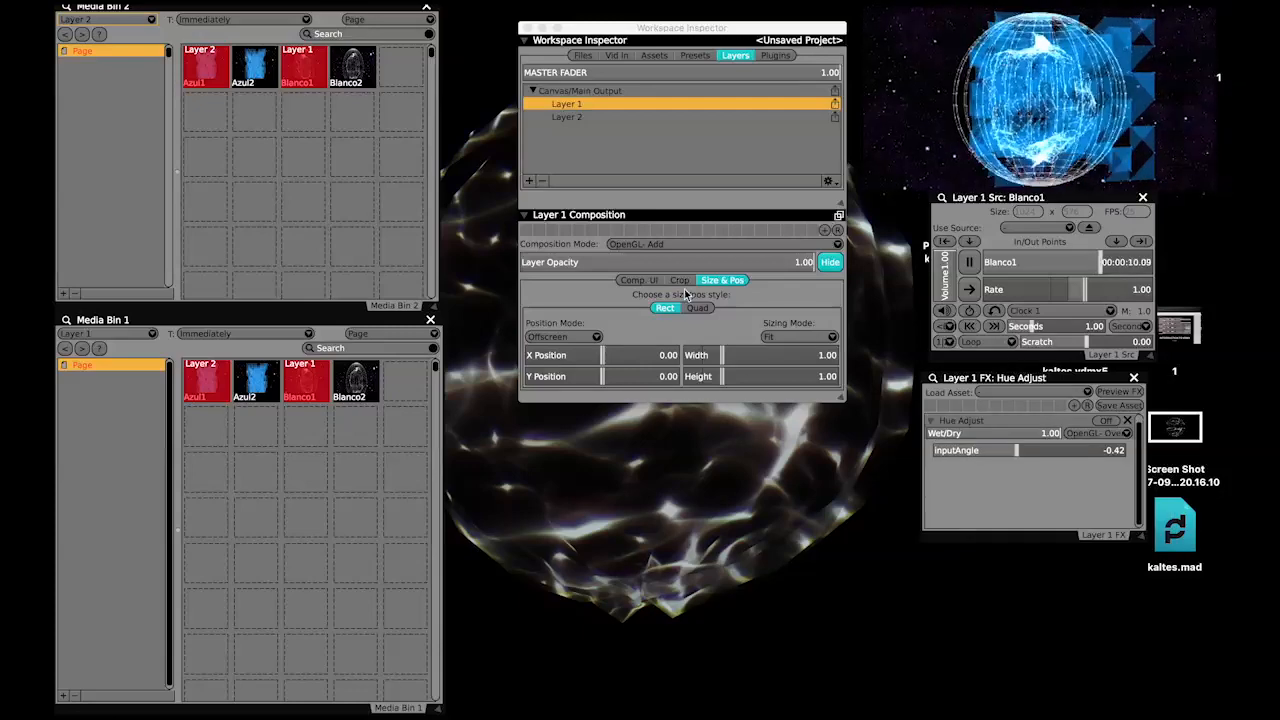
pyautogui.click(839, 216)
pyautogui.moveTo(446, 228); pyautogui.dragTo(712, 373)
pyautogui.moveTo(728, 323); pyautogui.dragTo(749, 349)
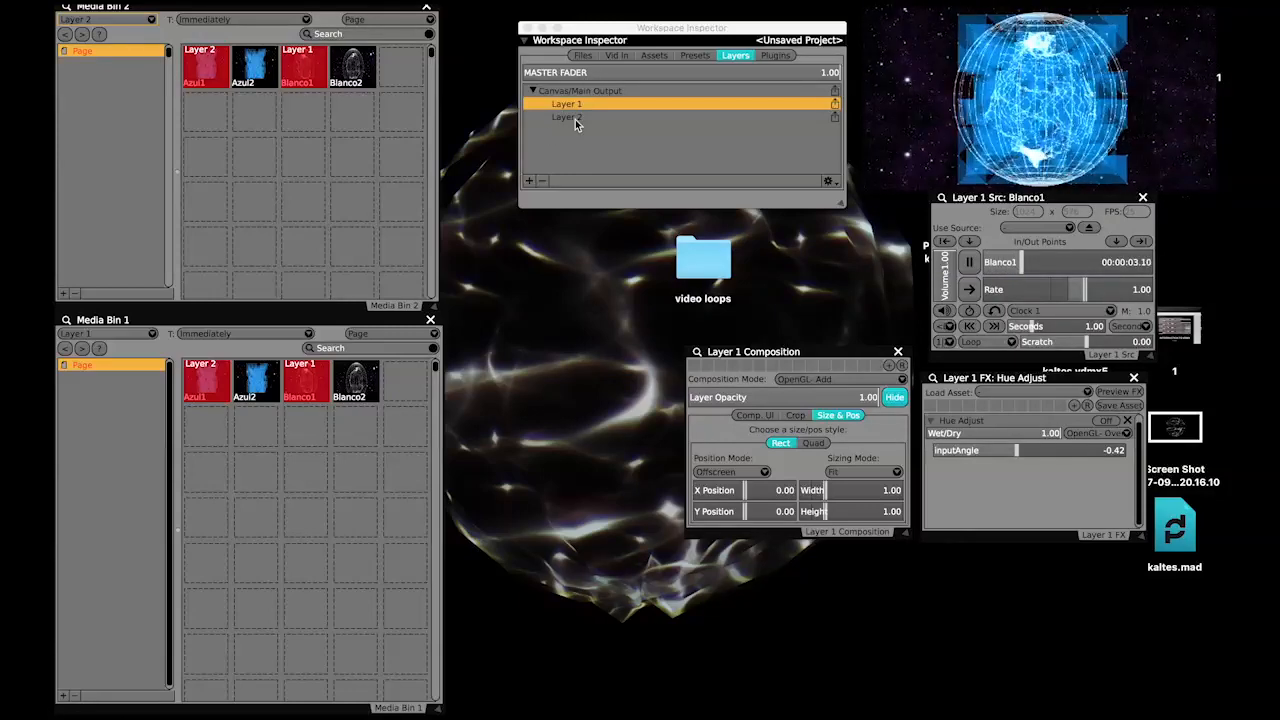
# Dock the Layer 1 Composition controls into the Layer 1 FX window as a second tab.
pyautogui.click(838, 535)
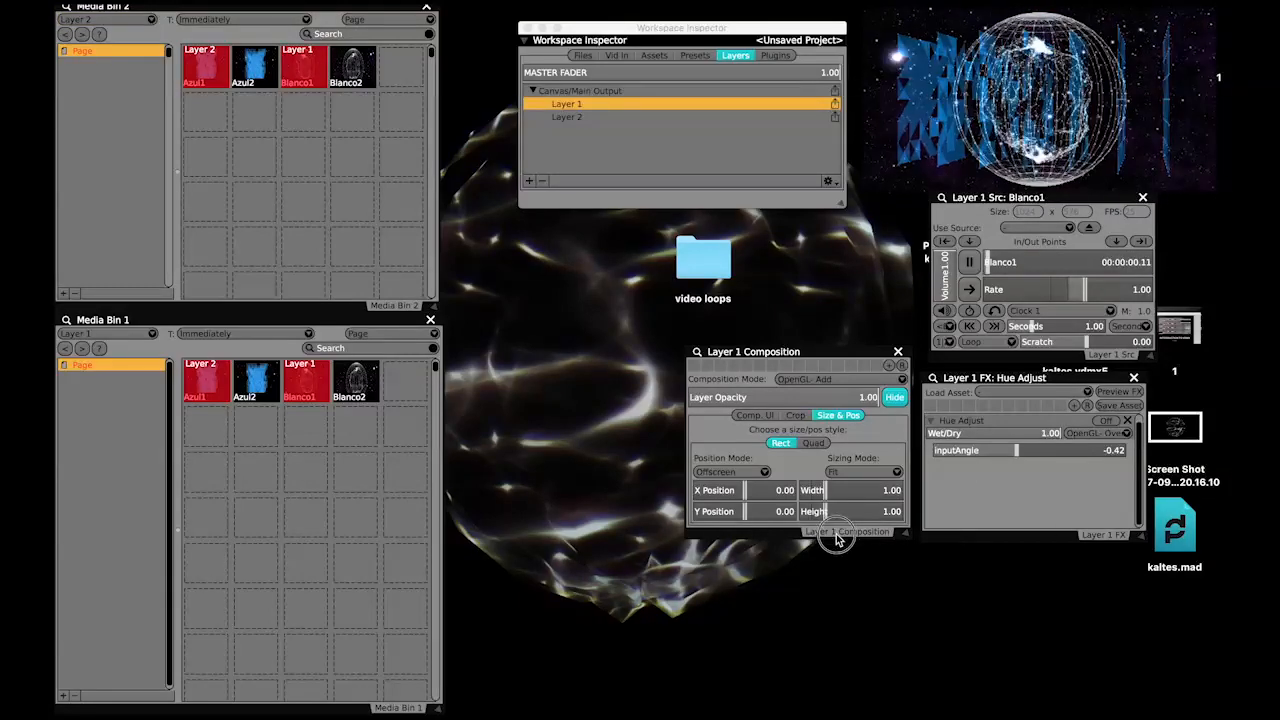
pyautogui.moveTo(845, 565); pyautogui.dragTo(1070, 542)
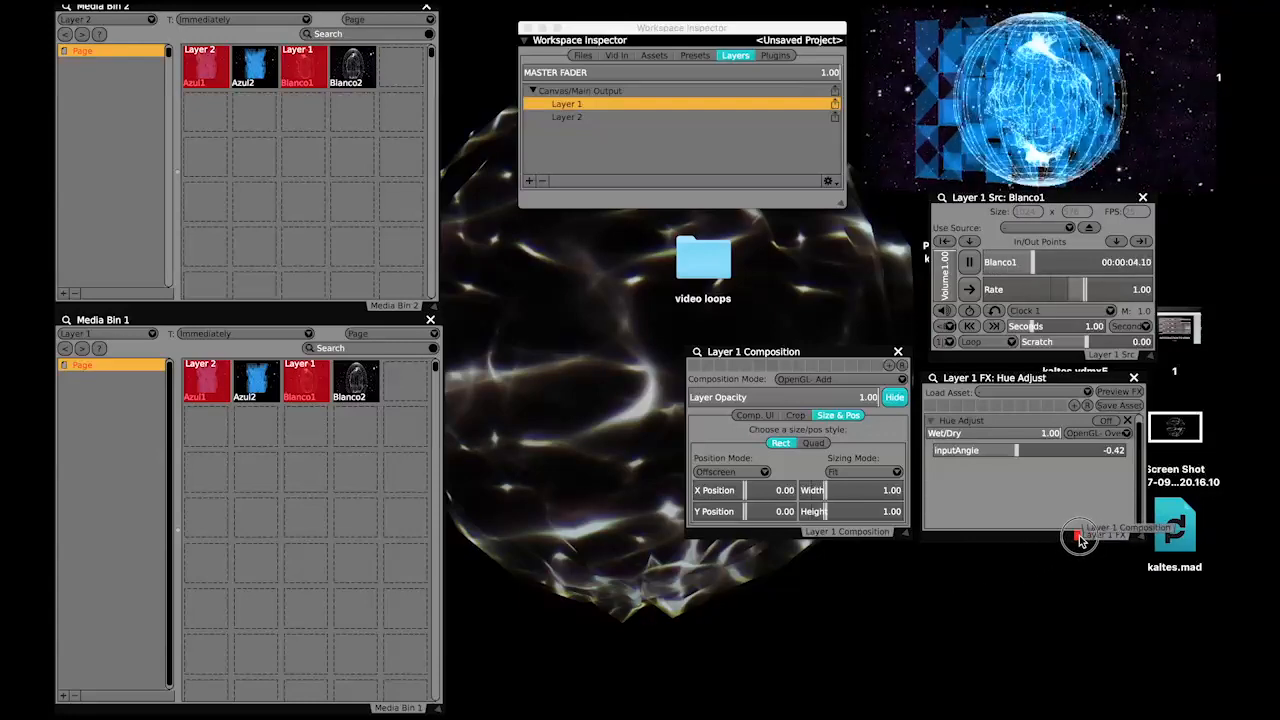
pyautogui.moveTo(1078, 537); pyautogui.dragTo(1080, 538)
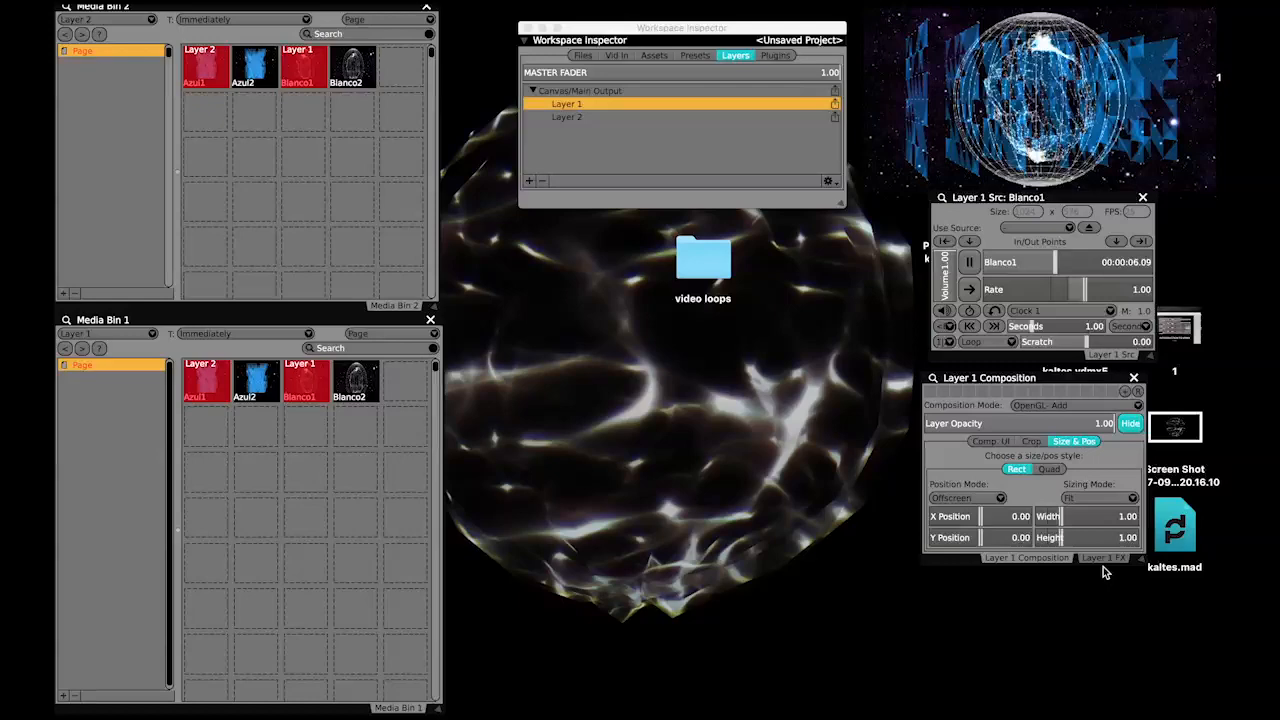
# Move the combined window below the Workspace Inspector and alternate between its FX and Composition views, ending on Composition.
pyautogui.moveTo(1017, 378); pyautogui.dragTo(633, 309)
pyautogui.click(722, 490)
pyautogui.click(660, 490)
pyautogui.click(714, 489)
pyautogui.click(664, 490)
pyautogui.click(712, 489)
pyautogui.click(645, 489)
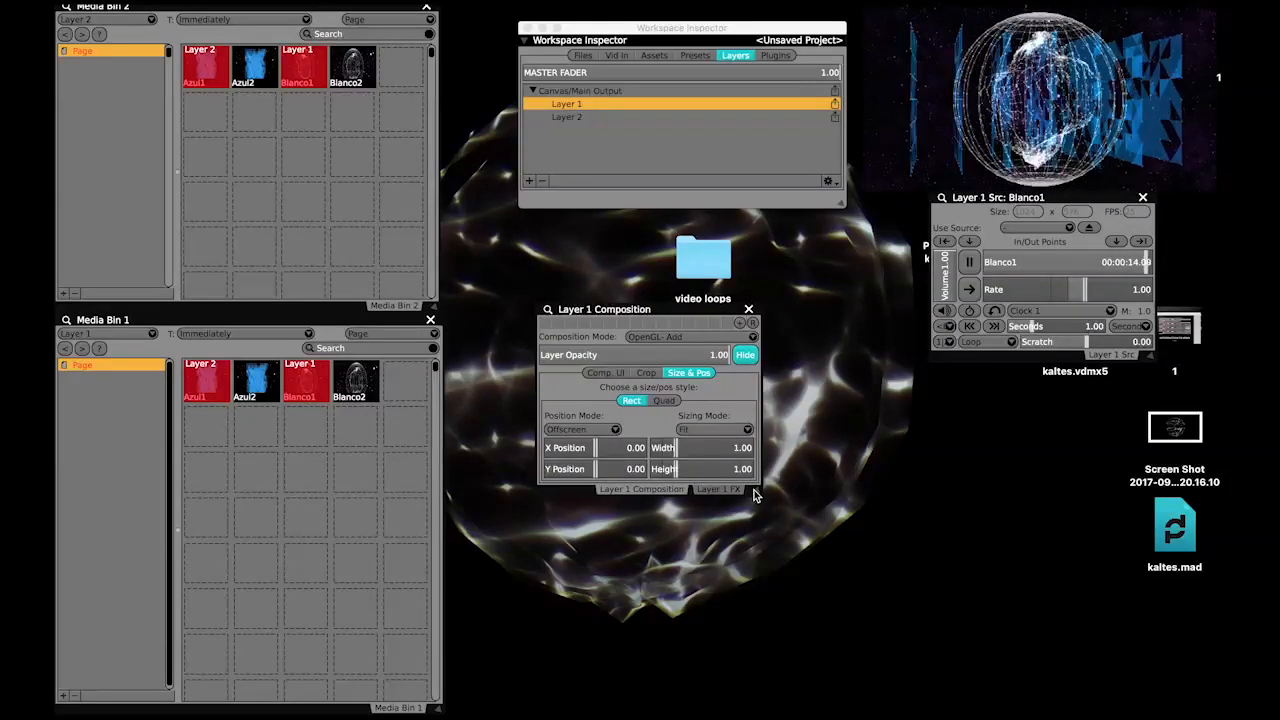
# Enlarge the combined Layer 1 window slightly and dock the Layer 1 Src controls into it.
pyautogui.moveTo(754, 490); pyautogui.dragTo(784, 512)
pyautogui.moveTo(1108, 358); pyautogui.dragTo(622, 512)
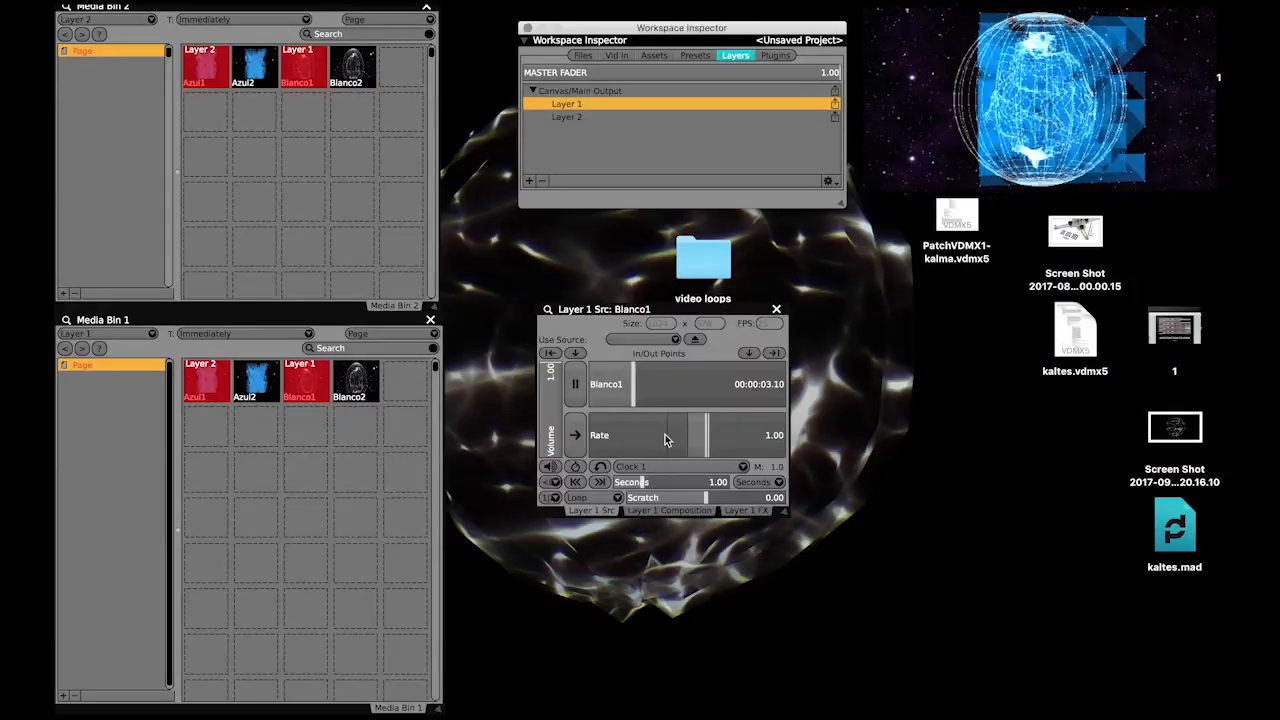
# Move the Workspace Inspector aside and place the tabbed Layer 1 window directly beside the media bins.
pyautogui.moveTo(589, 27); pyautogui.dragTo(815, 39)
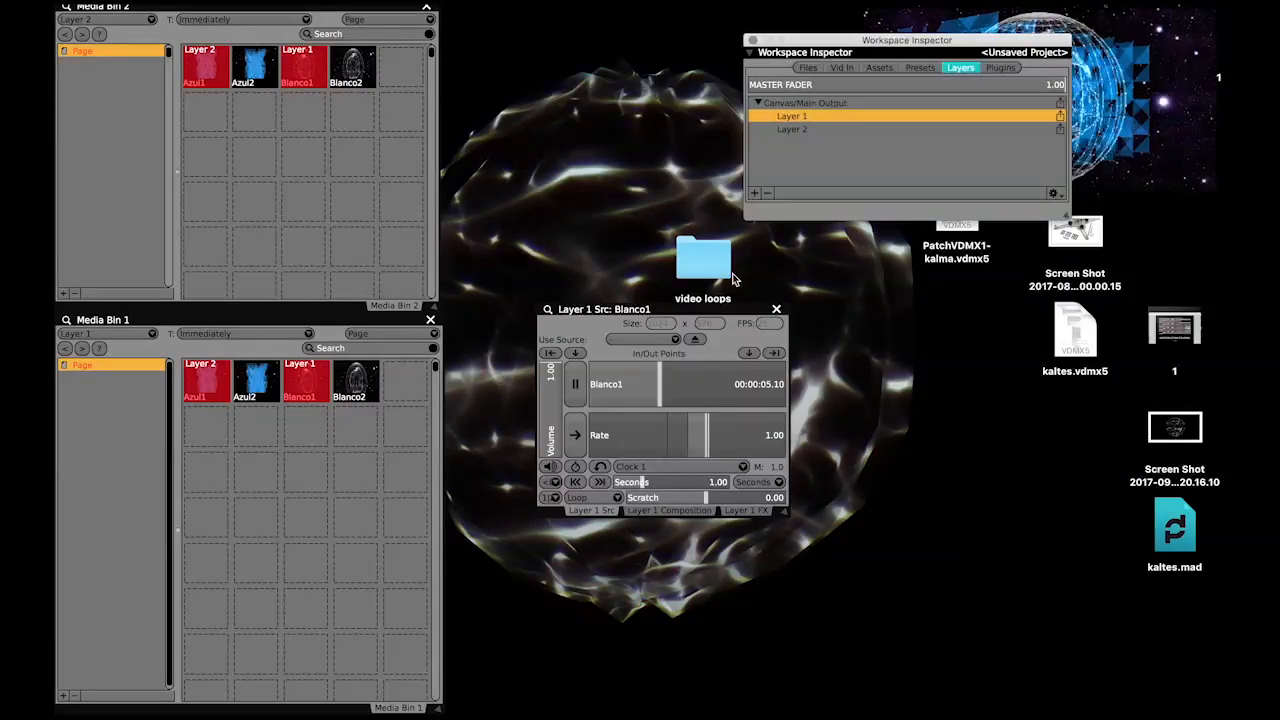
pyautogui.moveTo(628, 318); pyautogui.dragTo(530, 183)
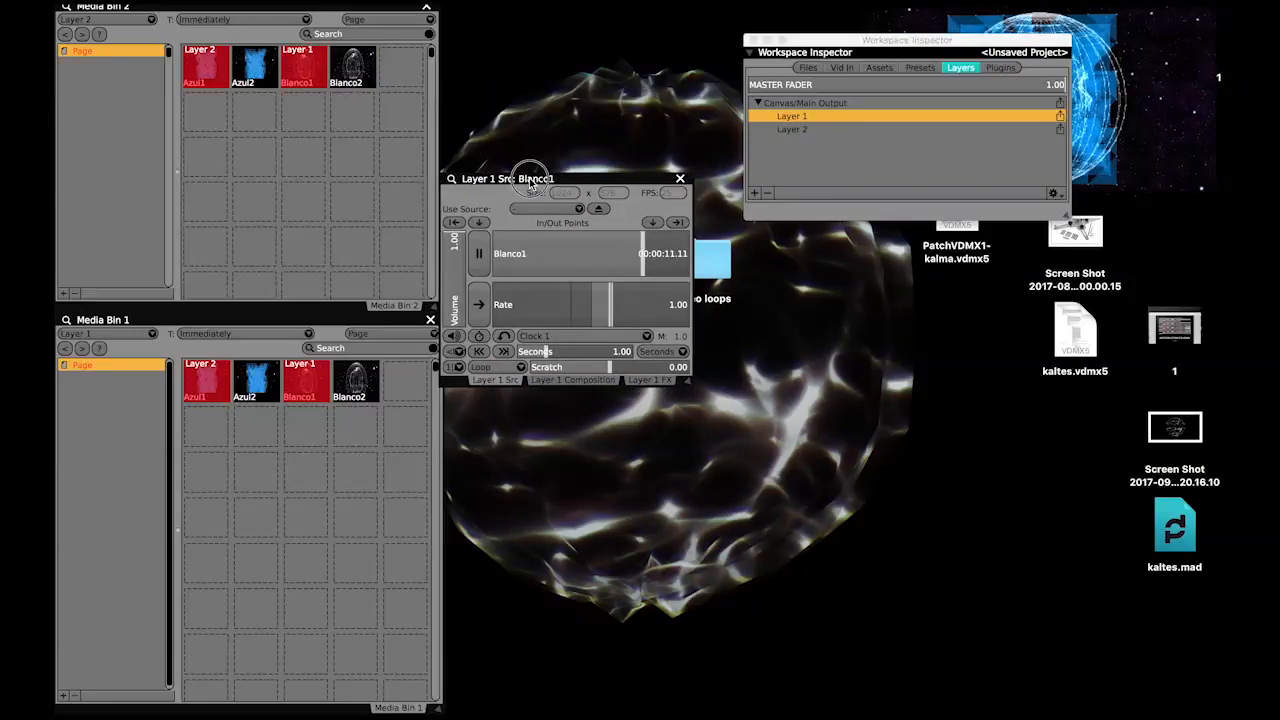
# Detach Layer 2's Src, FX and Composition controls into one tabbed window and fit it beside the Layer 1 window.
pyautogui.click(796, 130)
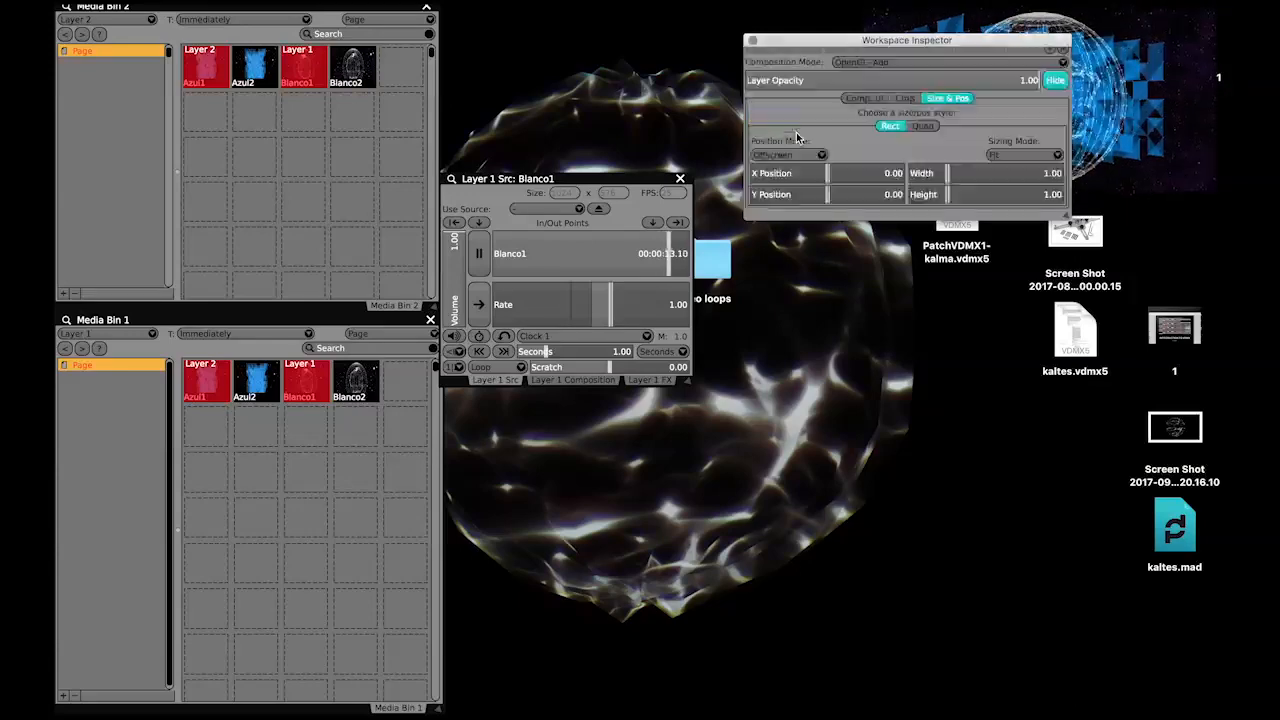
pyautogui.moveTo(831, 41); pyautogui.dragTo(883, 73)
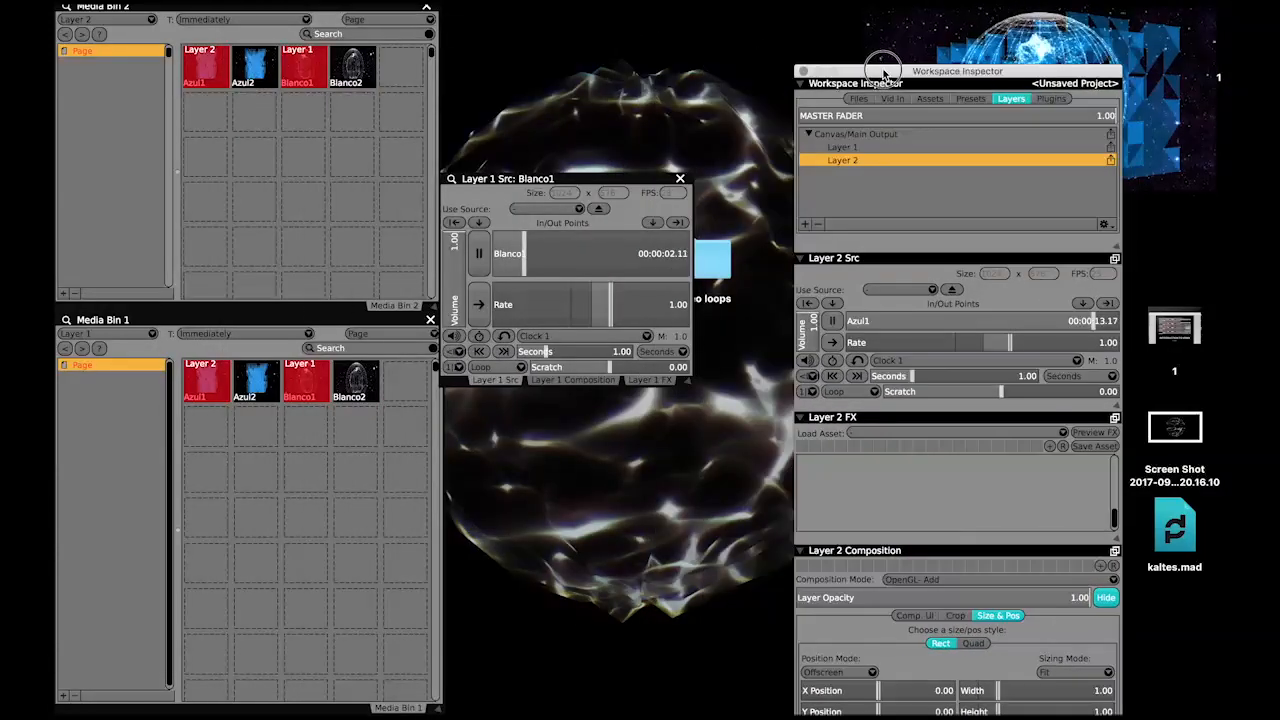
pyautogui.click(1115, 258)
pyautogui.click(1115, 258)
pyautogui.click(1115, 258)
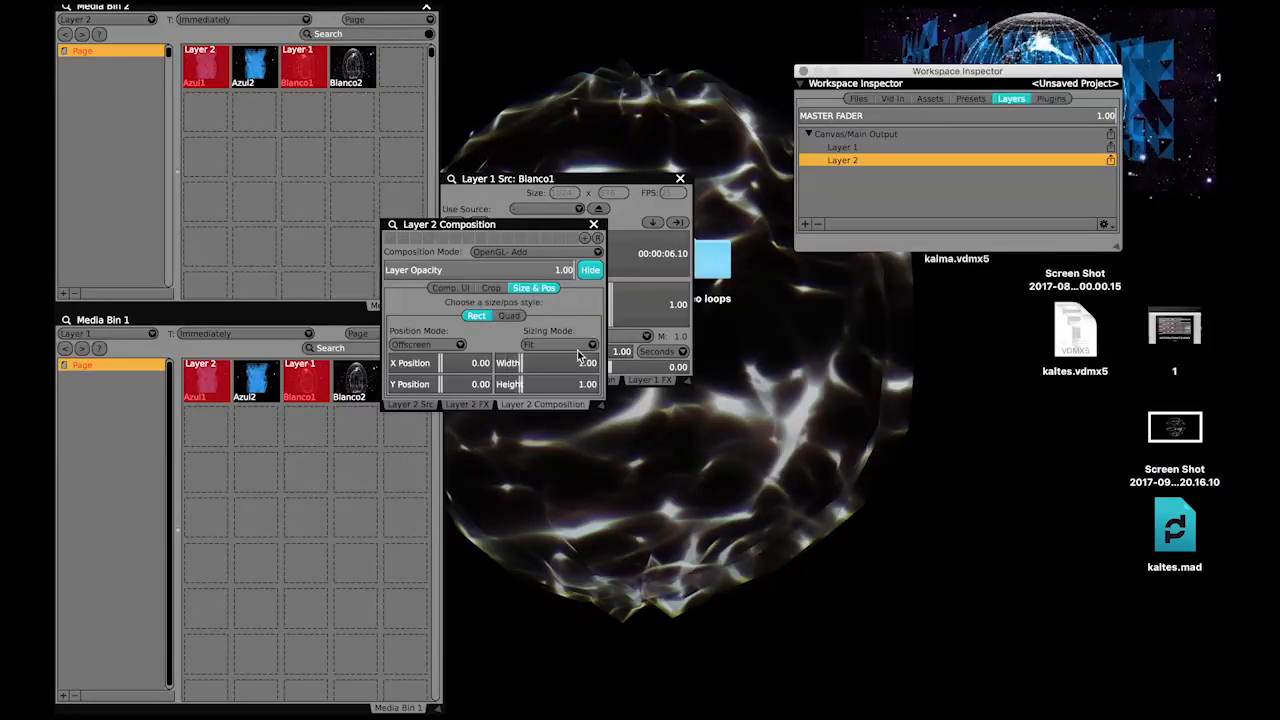
pyautogui.moveTo(494, 229); pyautogui.dragTo(807, 184)
pyautogui.moveTo(914, 361); pyautogui.dragTo(912, 383)
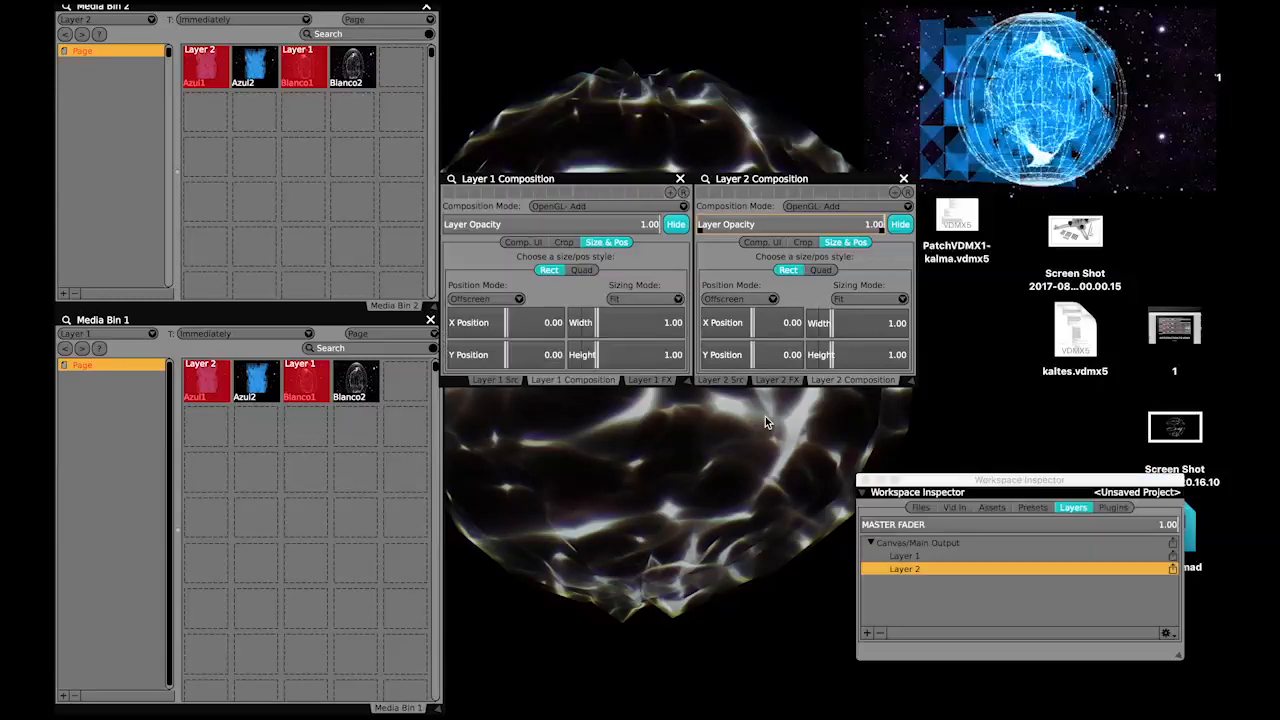
# Add a Preview plugin to the workspace and place its window above the Layer 1 controls.
pyautogui.moveTo(955, 484); pyautogui.dragTo(772, 261)
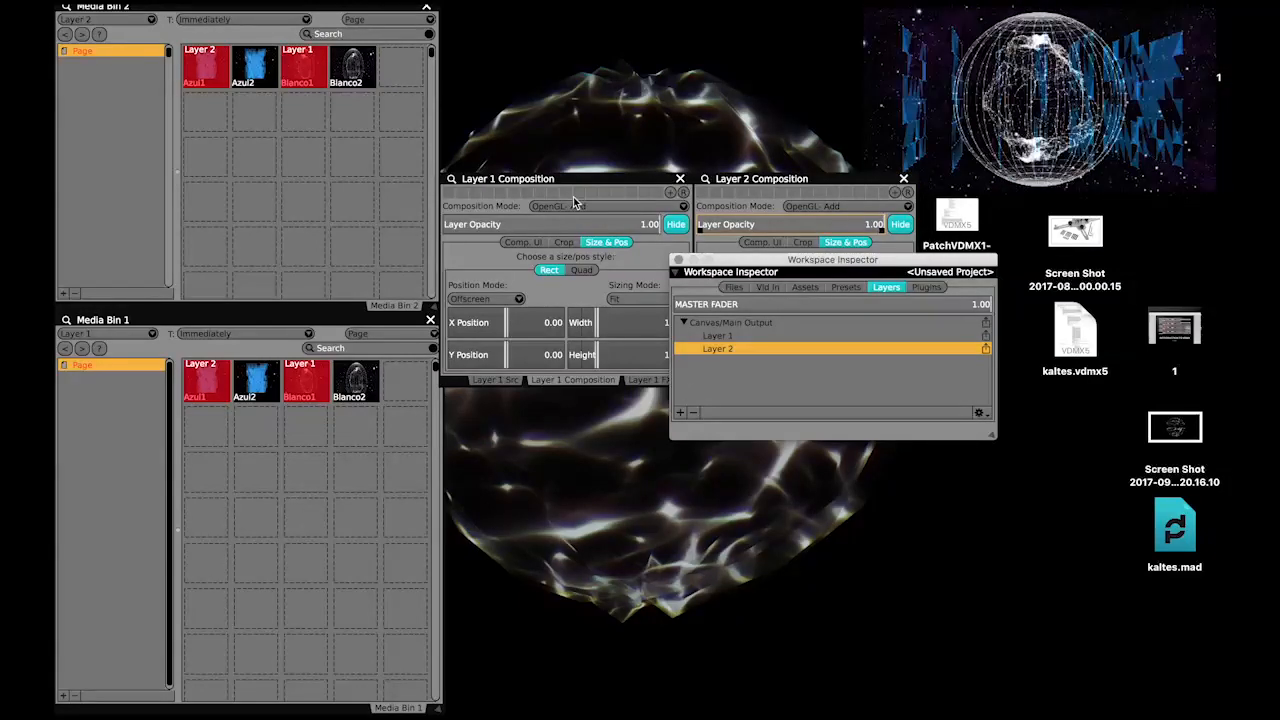
pyautogui.click(928, 288)
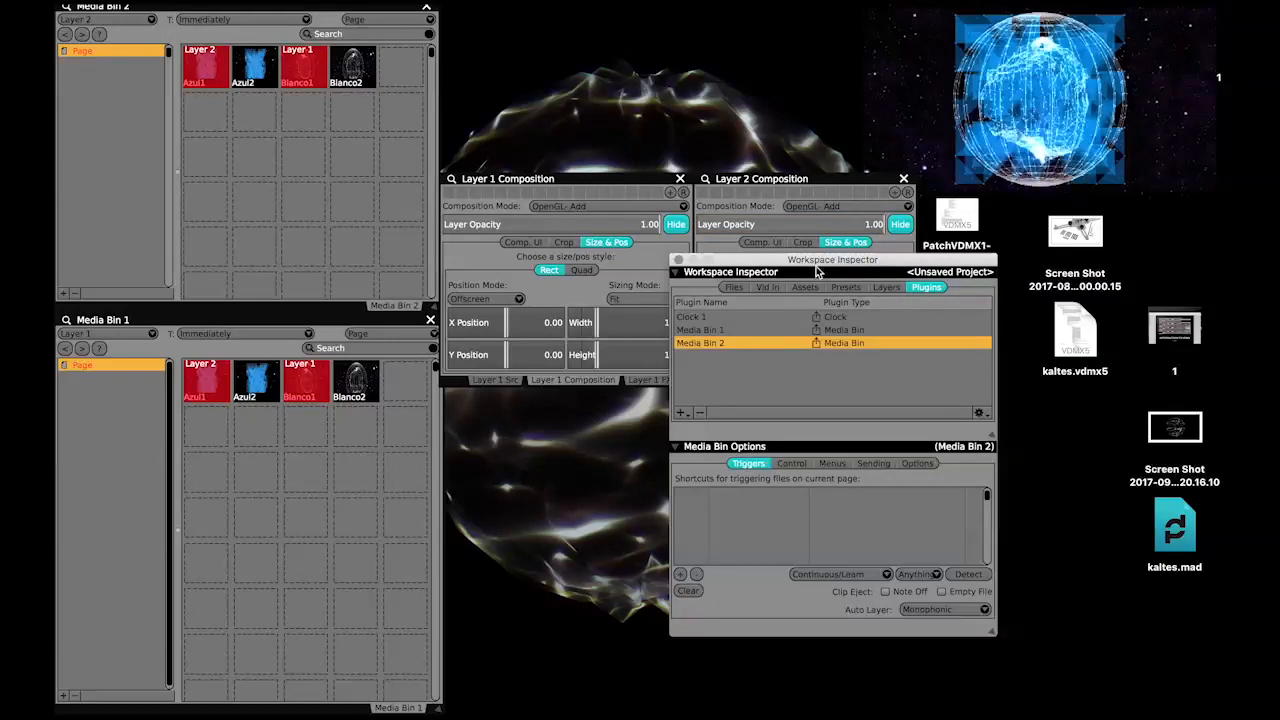
pyautogui.moveTo(818, 259); pyautogui.dragTo(967, 203)
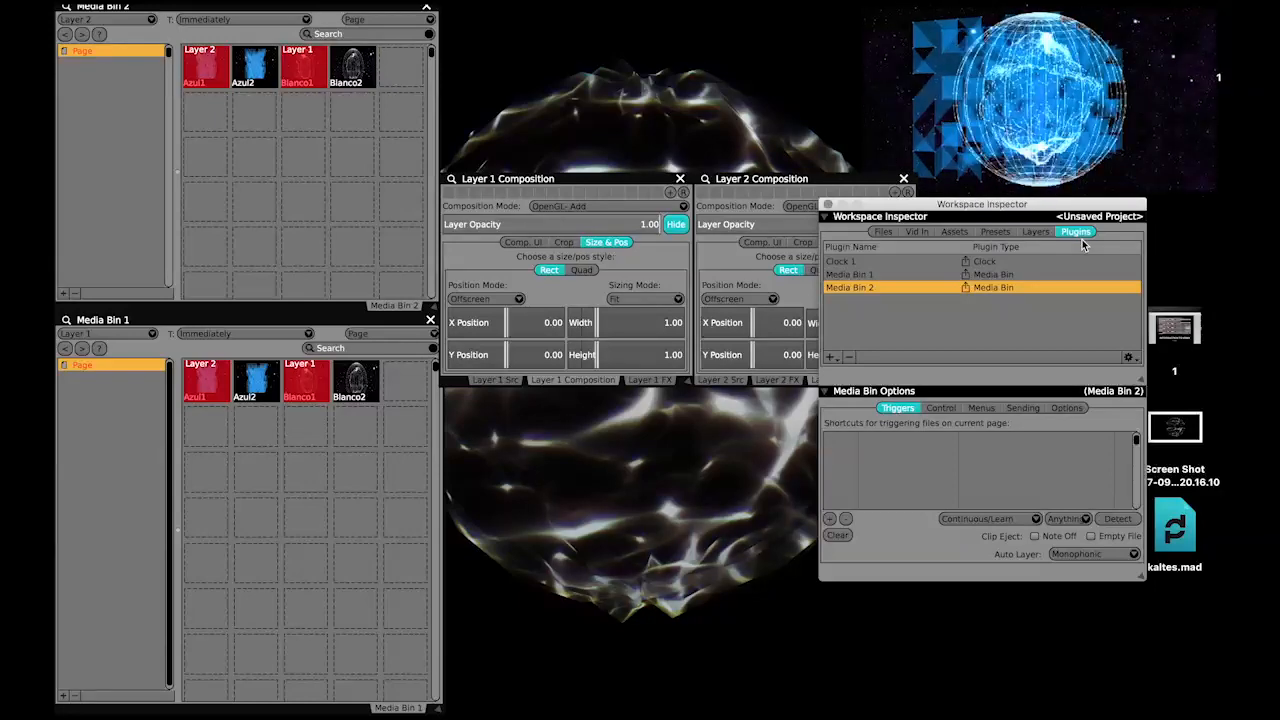
pyautogui.click(830, 357)
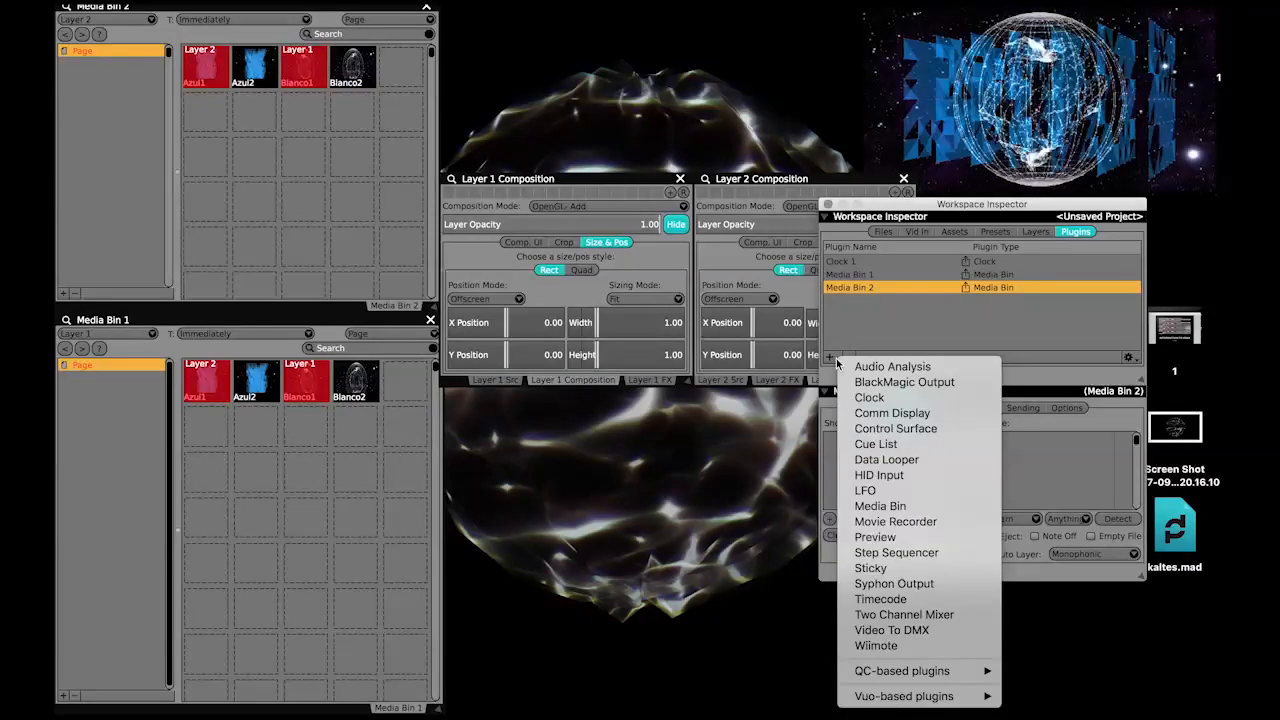
pyautogui.click(876, 539)
pyautogui.moveTo(641, 87); pyautogui.dragTo(534, 14)
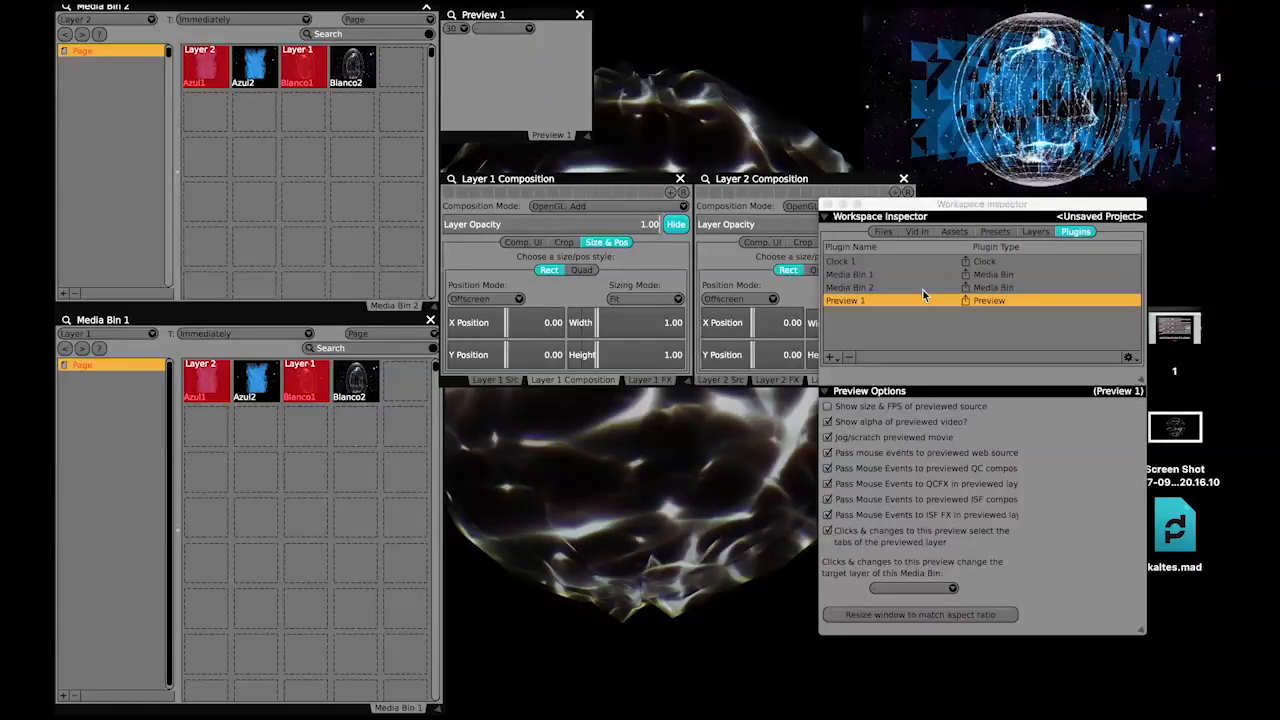
# Add a second Preview plugin above the Layer 2 controls and enlarge both preview windows to match the layer windows' widths.
pyautogui.click(829, 357)
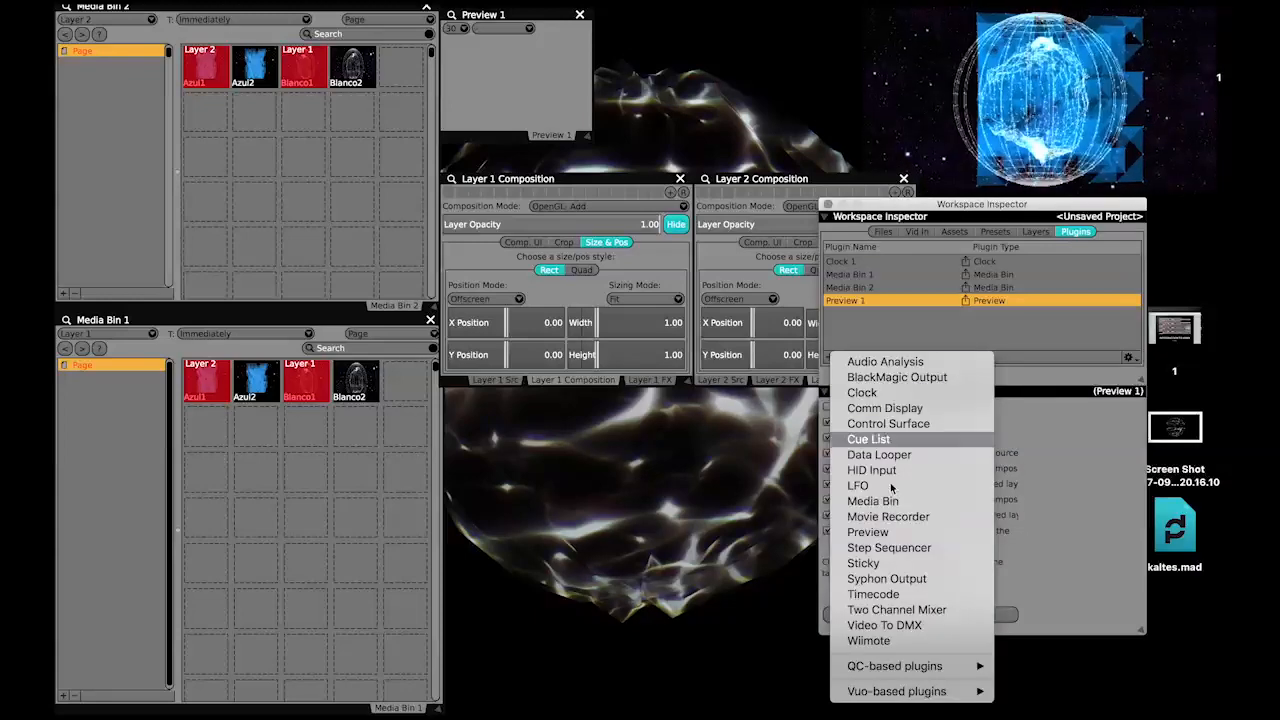
pyautogui.click(896, 531)
pyautogui.moveTo(600, 88); pyautogui.dragTo(744, 15)
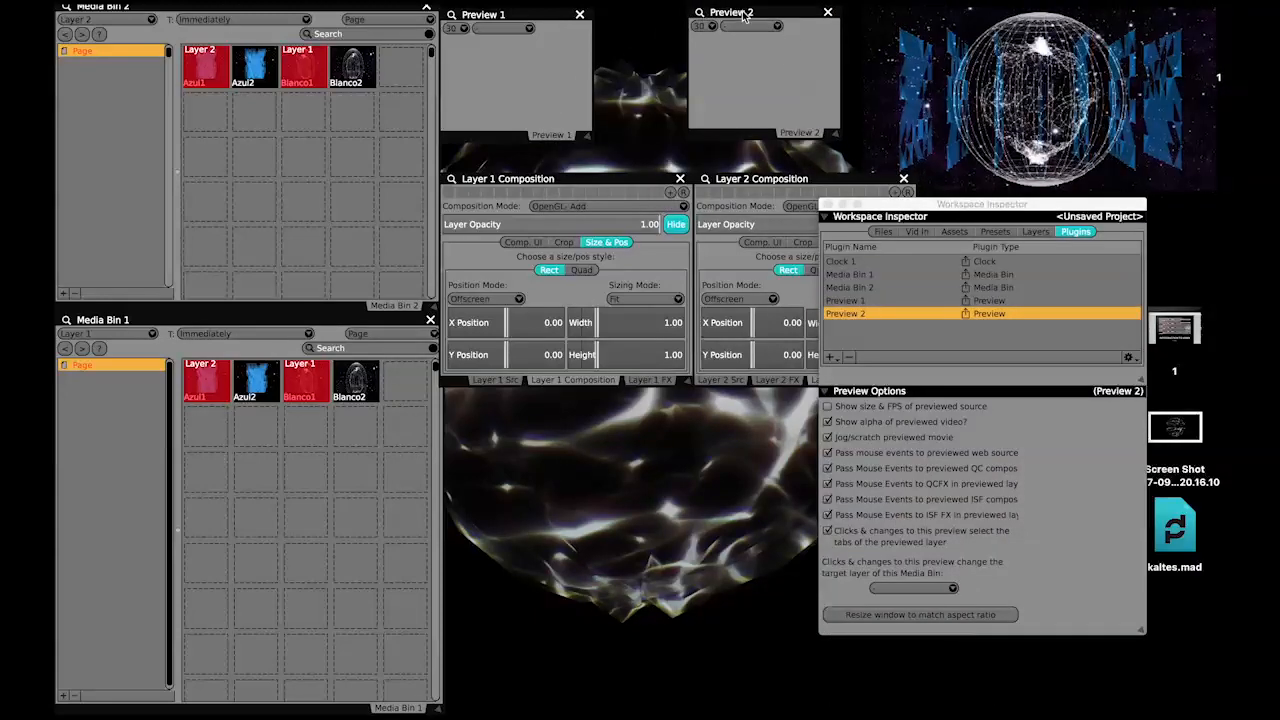
pyautogui.moveTo(840, 139); pyautogui.dragTo(912, 168)
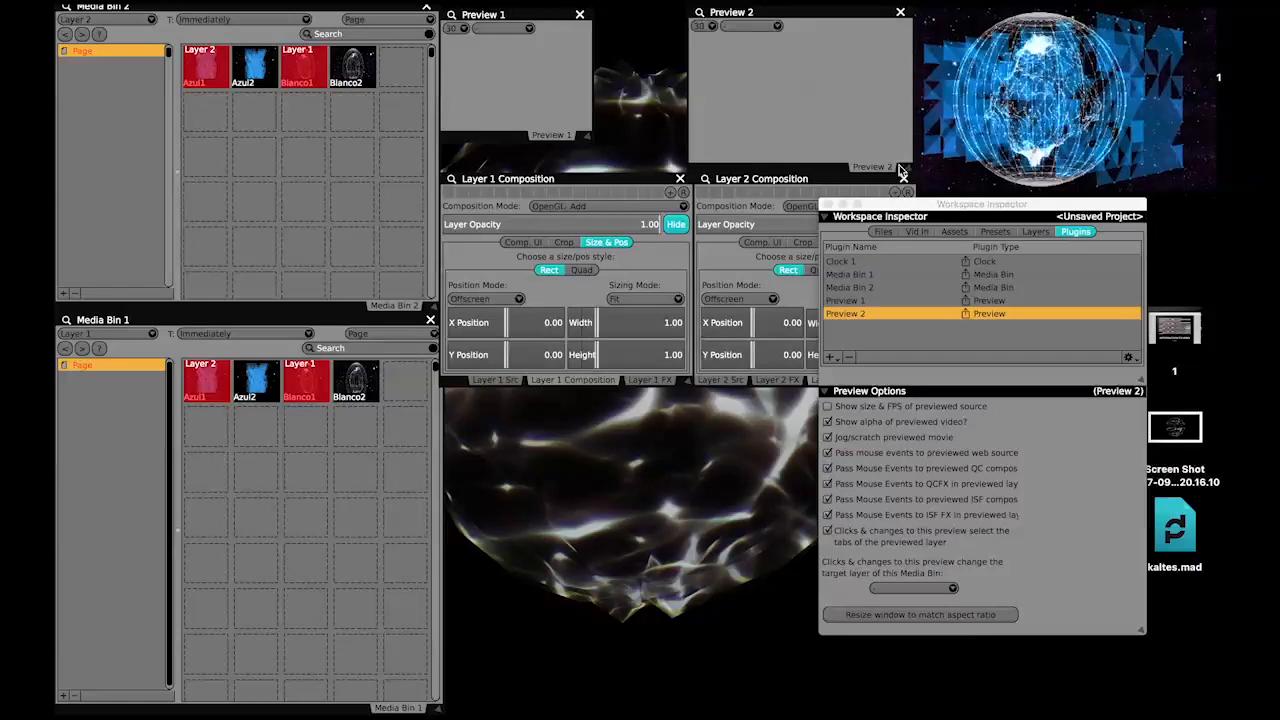
pyautogui.moveTo(590, 139); pyautogui.dragTo(681, 172)
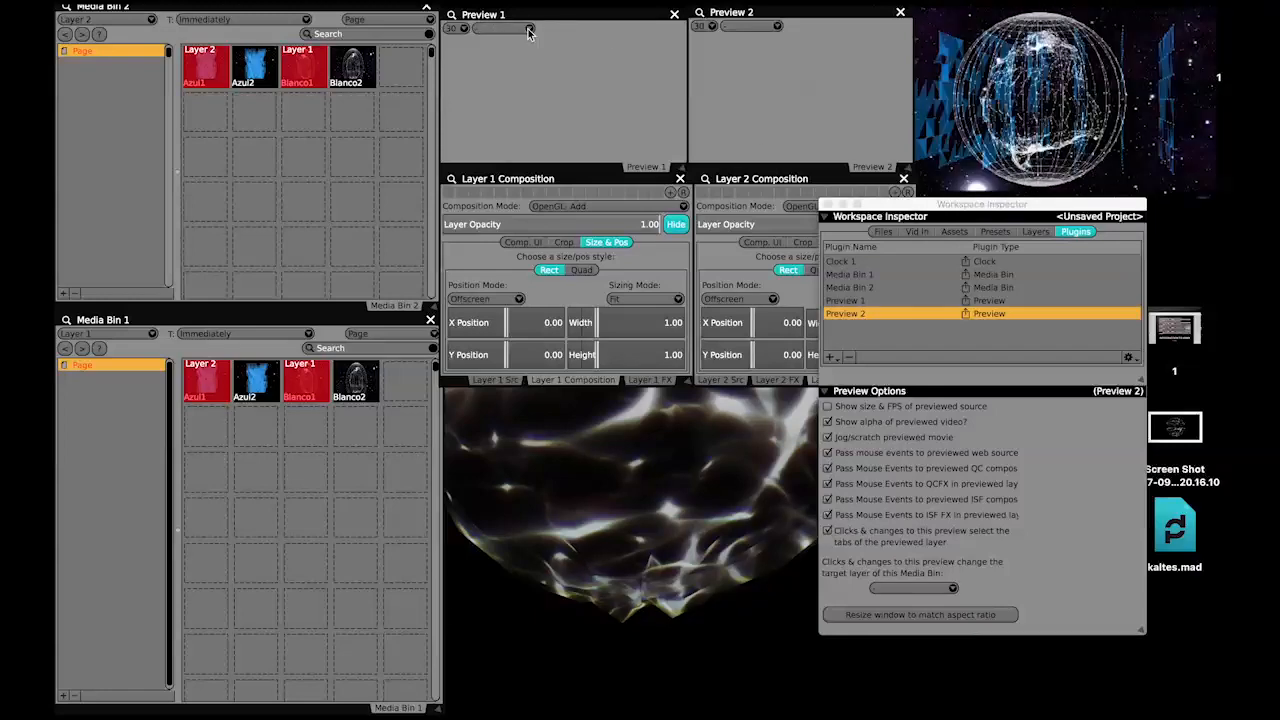
# Assign Layer 1 to Preview 1 and Layer 2 to Preview 2, and move the Workspace Inspector below the output window.
pyautogui.click(529, 30)
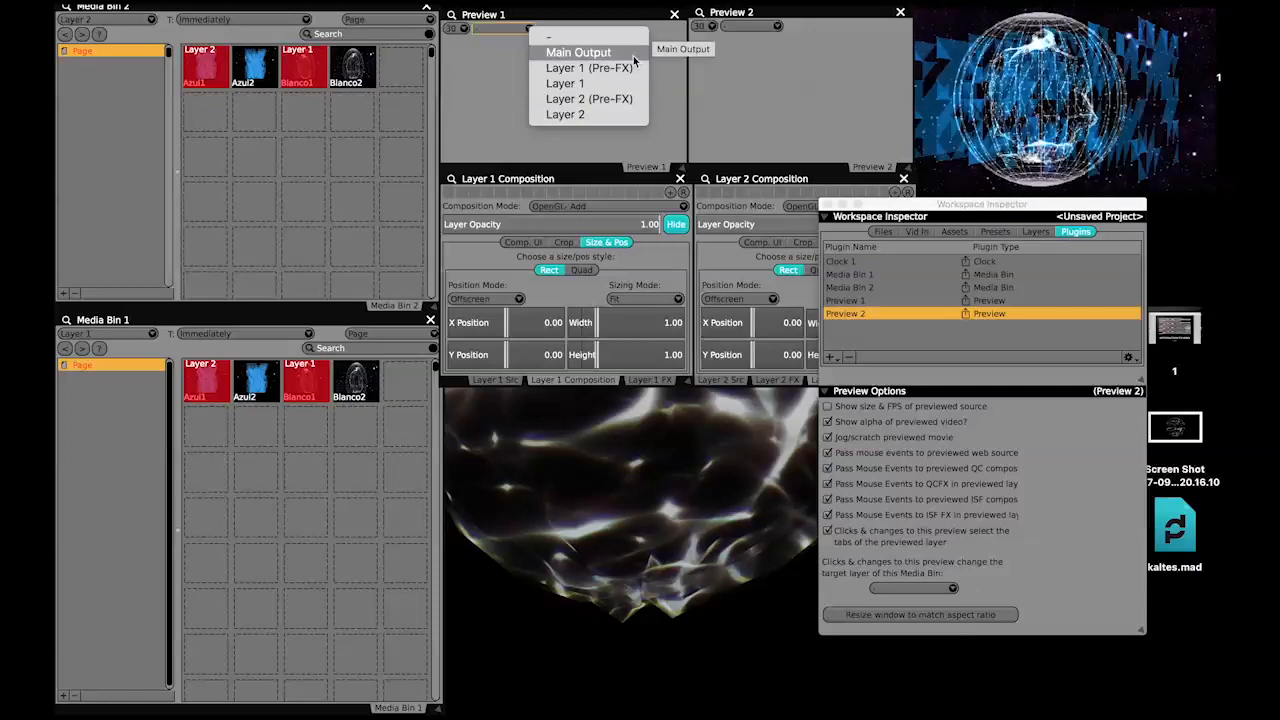
pyautogui.click(568, 84)
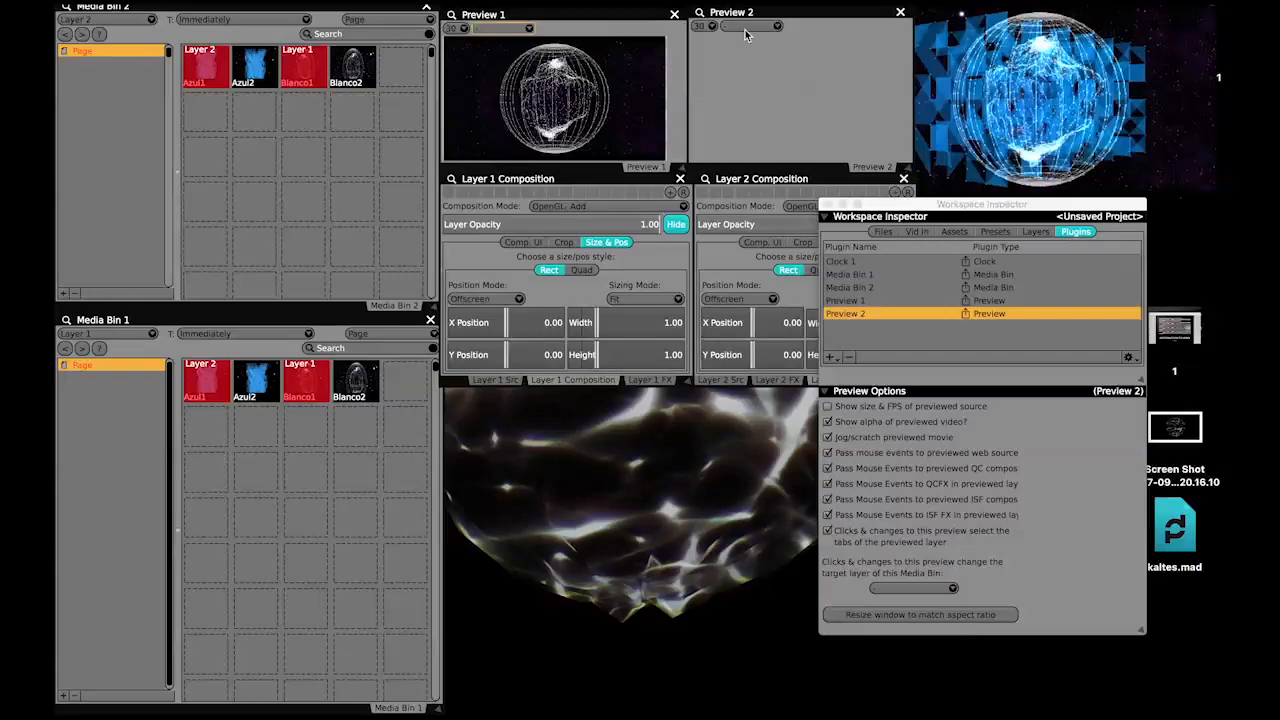
pyautogui.click(754, 28)
pyautogui.click(790, 108)
pyautogui.moveTo(950, 216); pyautogui.dragTo(978, 404)
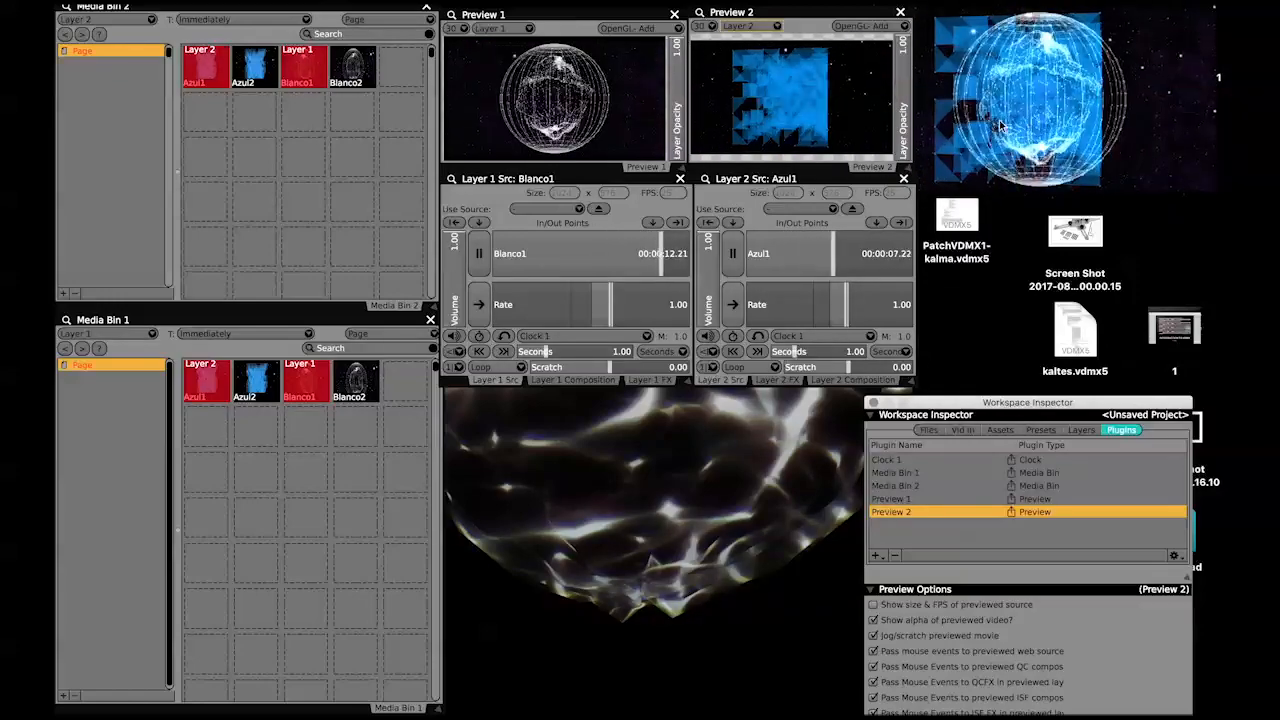
# Shrink the main output window and position it beside Preview 2 so that it does not cover the preview.
pyautogui.click(1040, 105)
pyautogui.moveTo(1038, 103); pyautogui.dragTo(948, 100)
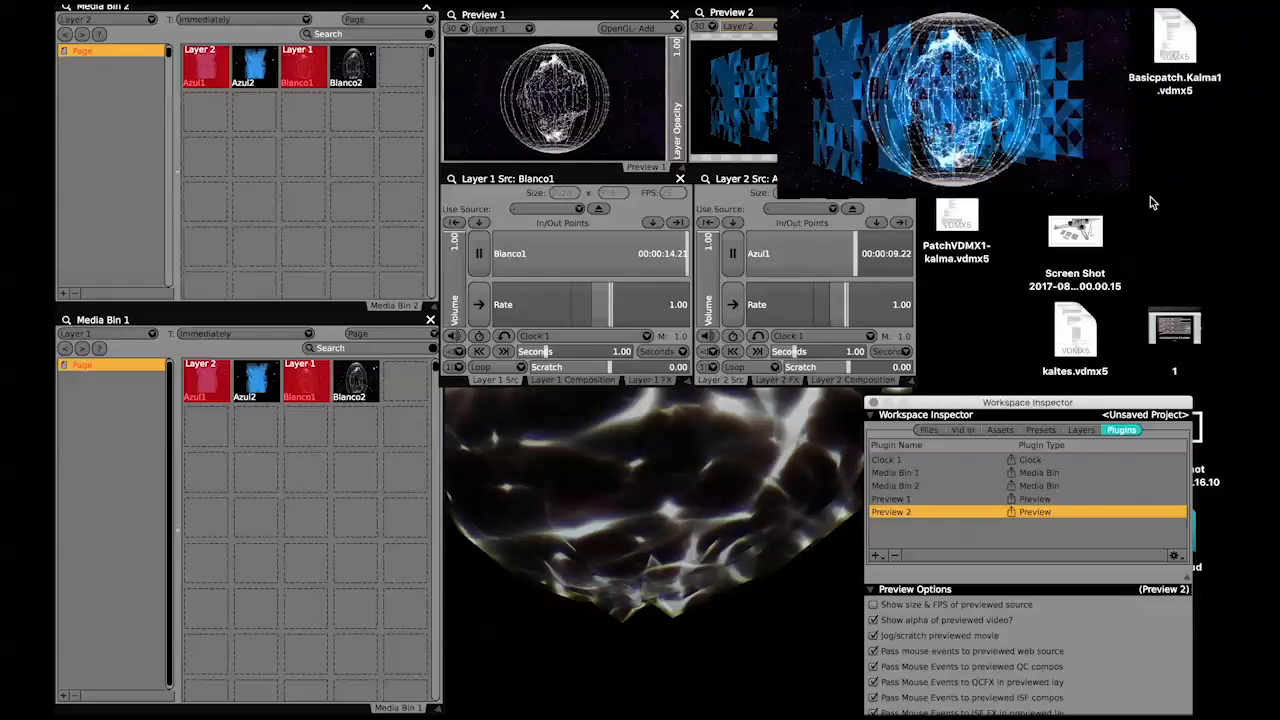
pyautogui.moveTo(1128, 190); pyautogui.dragTo(1041, 163)
pyautogui.moveTo(914, 100); pyautogui.dragTo(1046, 112)
pyautogui.moveTo(1171, 177); pyautogui.dragTo(1194, 171)
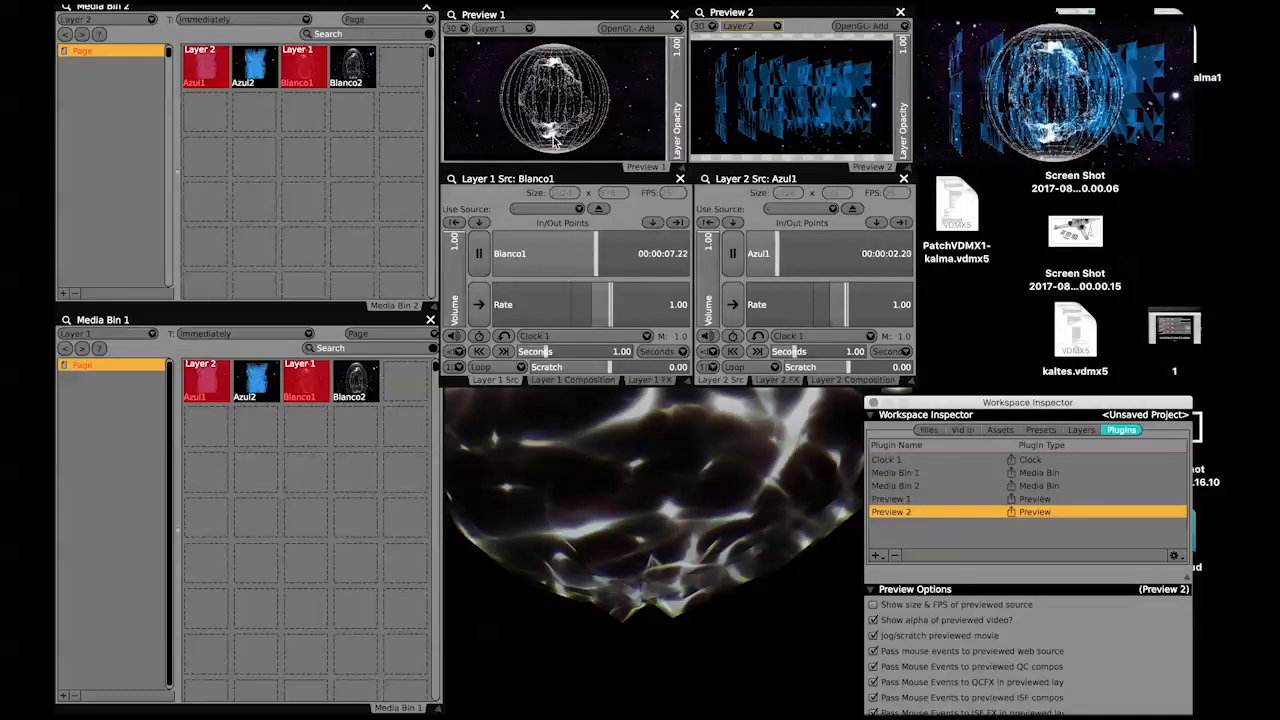
# Select Layer 1 in the Workspace Inspector's layer list and bring up the Composition controls in both layer windows.
pyautogui.click(797, 99)
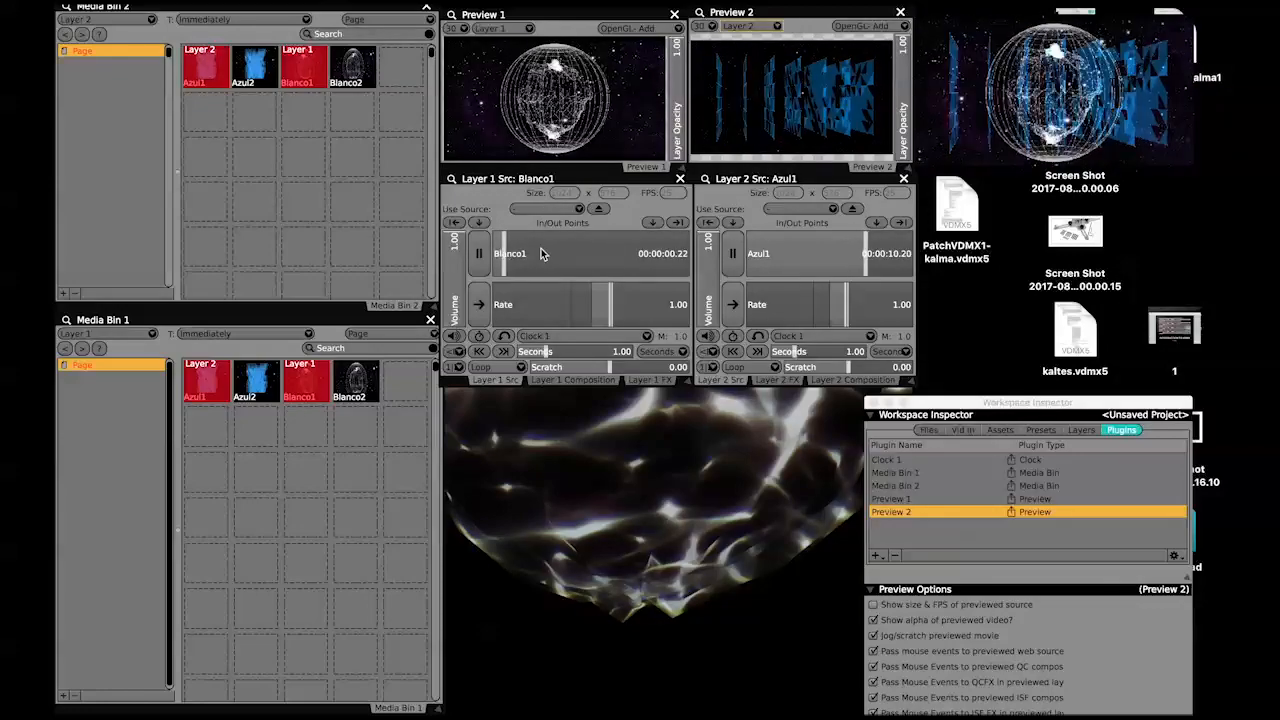
pyautogui.moveTo(975, 408); pyautogui.dragTo(967, 271)
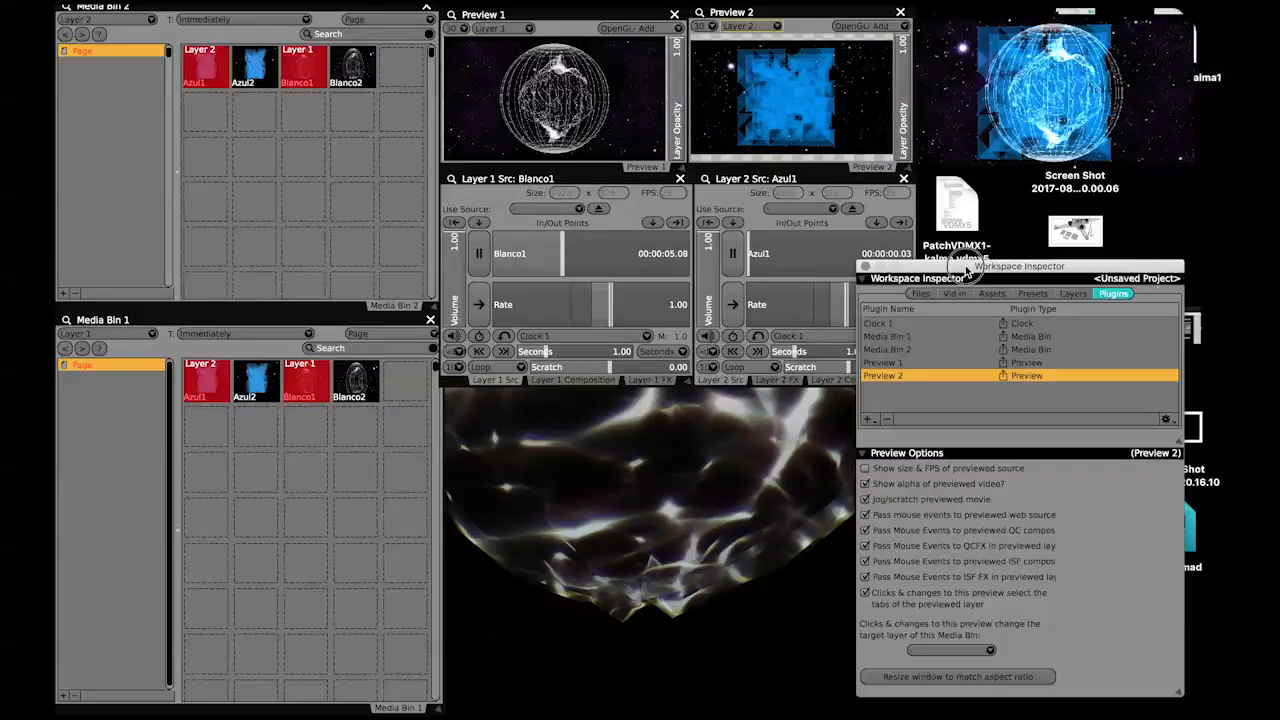
pyautogui.click(1072, 294)
pyautogui.click(905, 355)
pyautogui.click(906, 343)
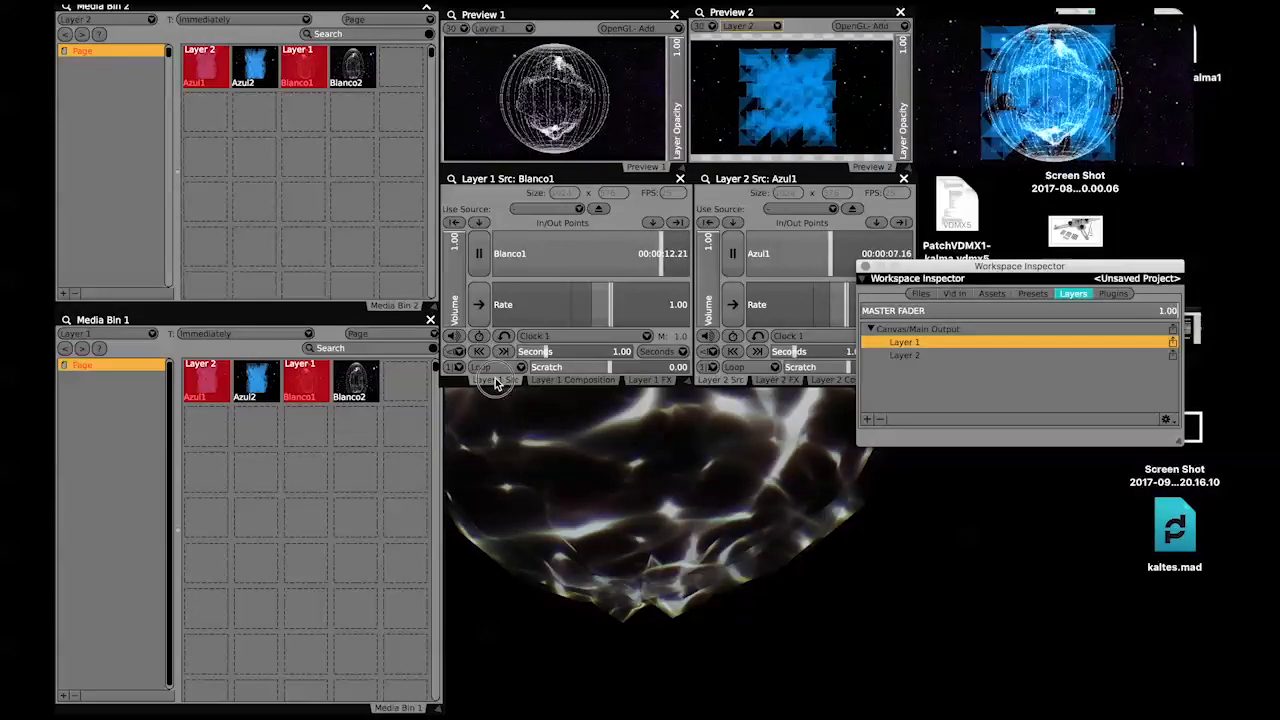
pyautogui.click(565, 380)
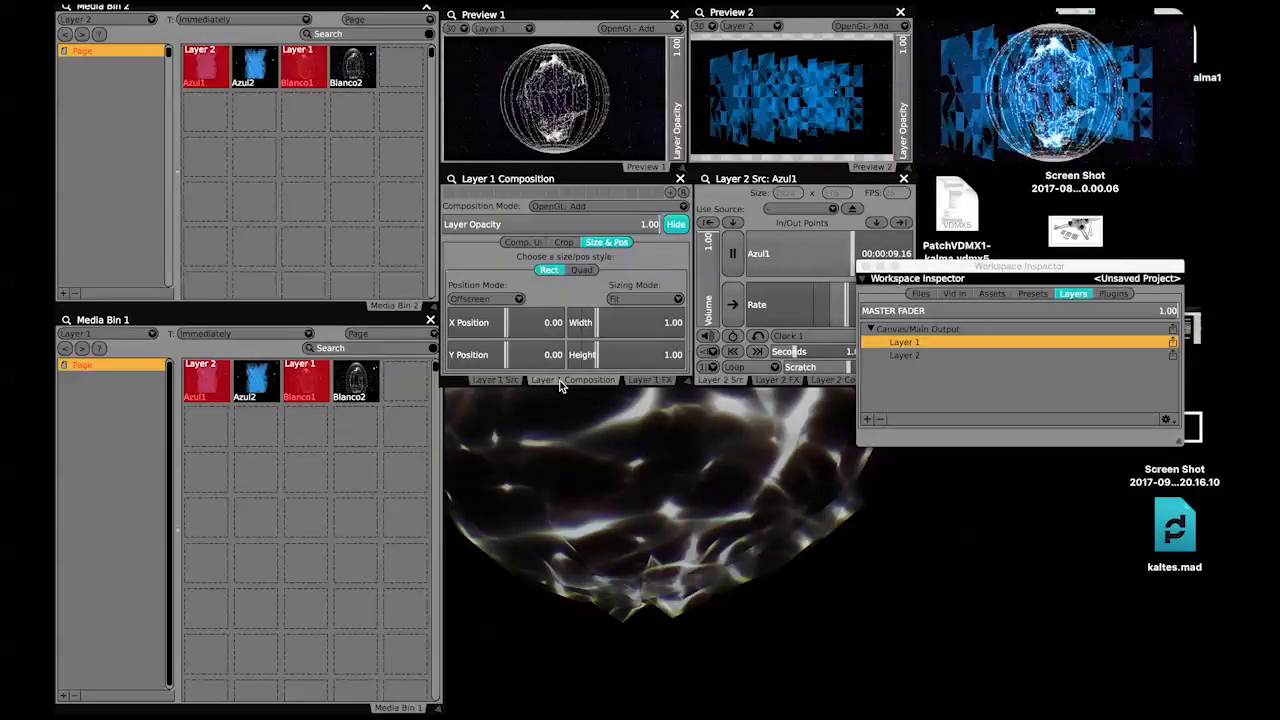
pyautogui.click(835, 381)
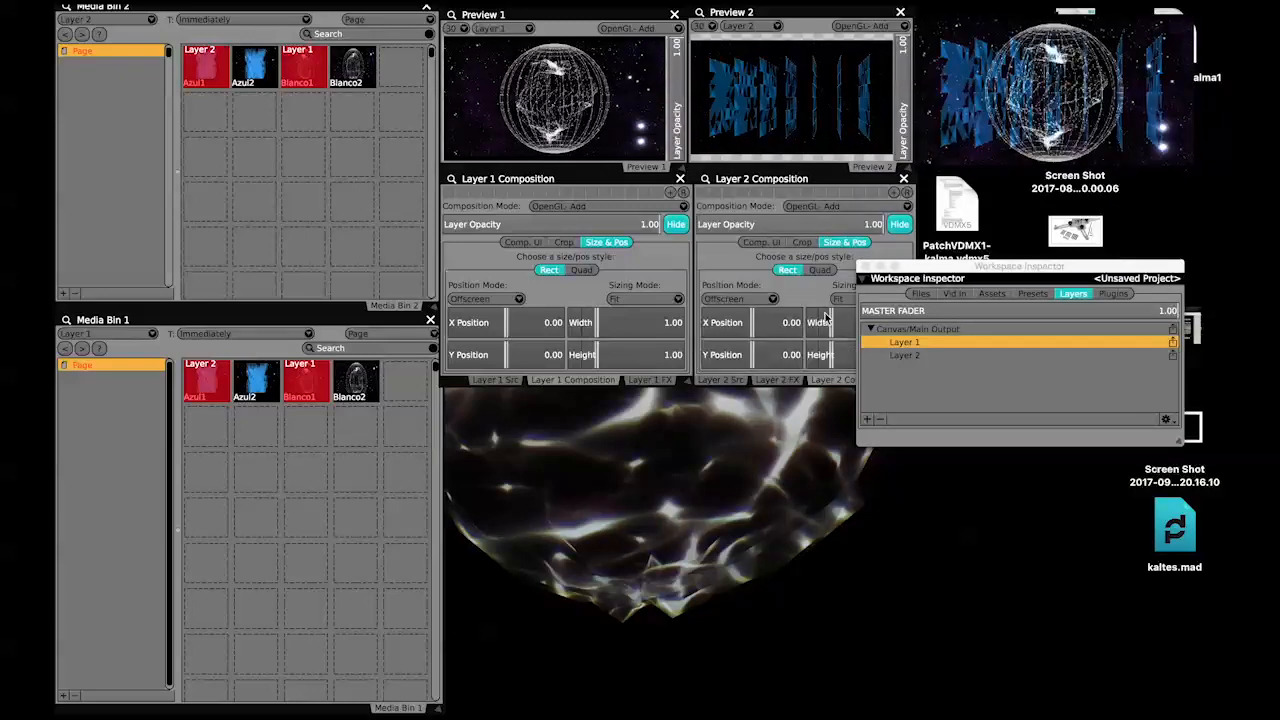
# Set Layer 1's composition mode to OpenGL- Over and test its opacity by fading it down and back to 1.00.
pyautogui.click(561, 207)
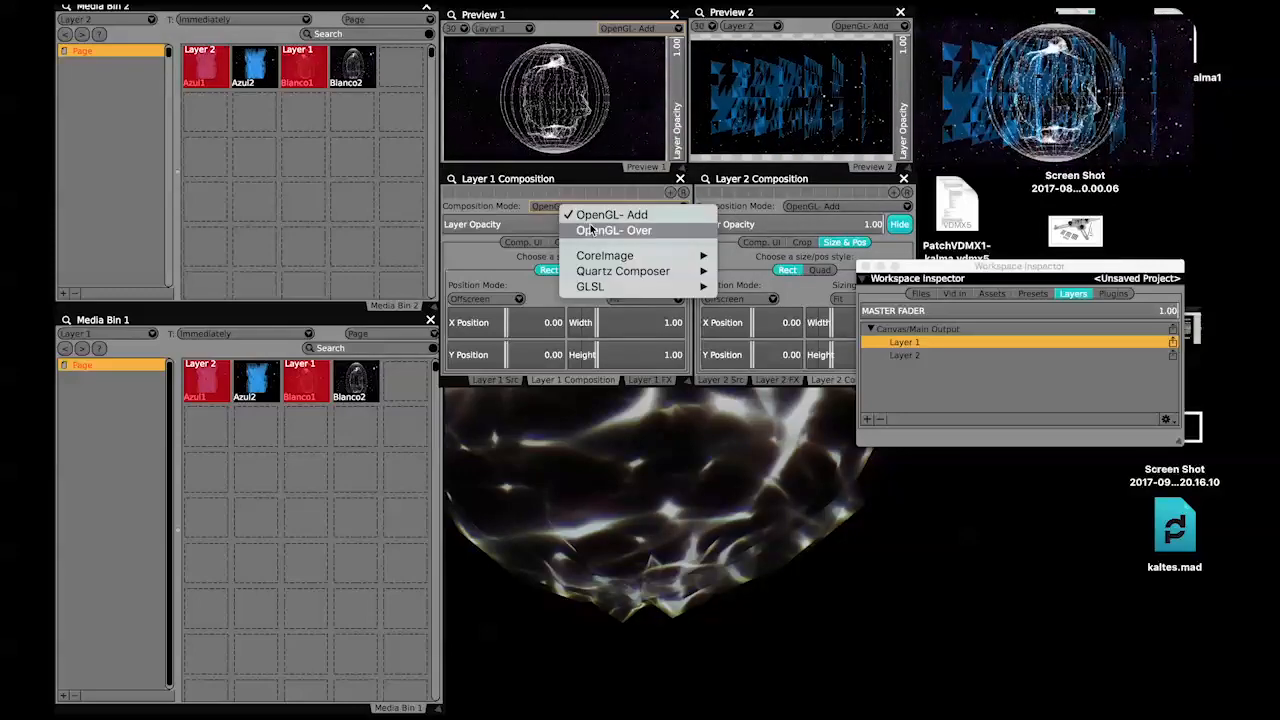
pyautogui.click(598, 231)
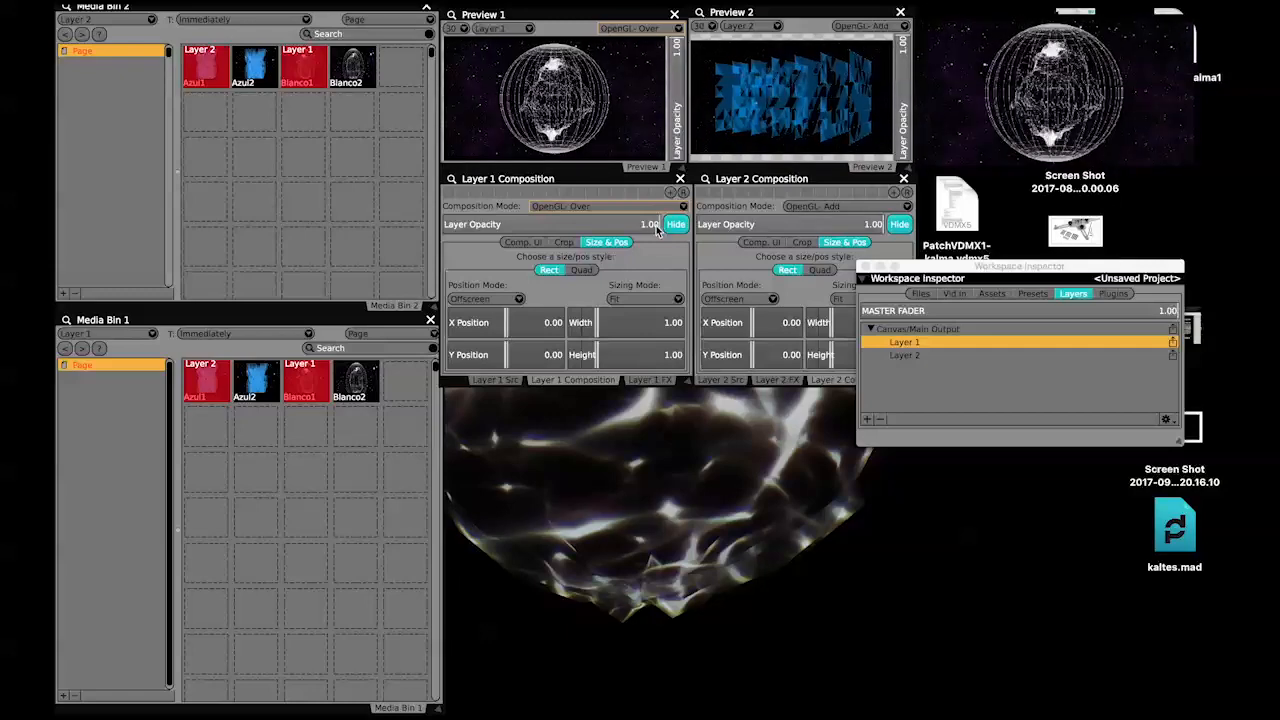
pyautogui.moveTo(657, 228); pyautogui.dragTo(563, 218)
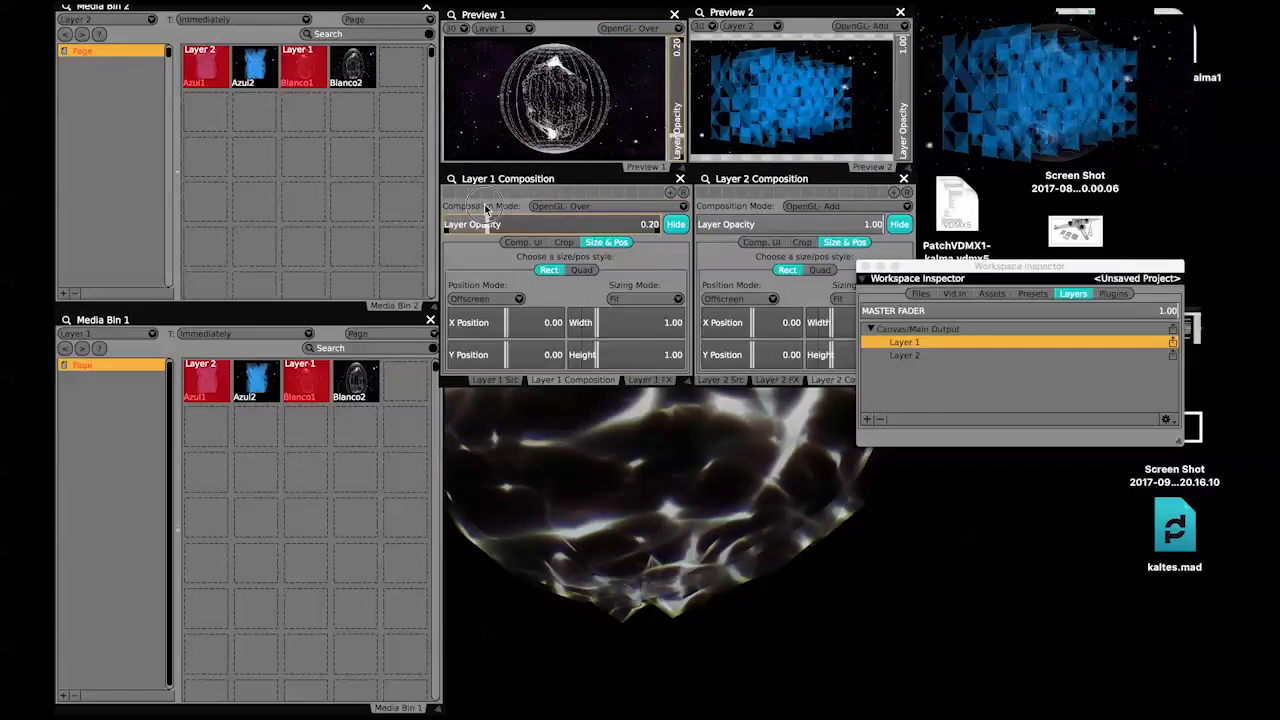
pyautogui.moveTo(466, 205); pyautogui.dragTo(441, 213)
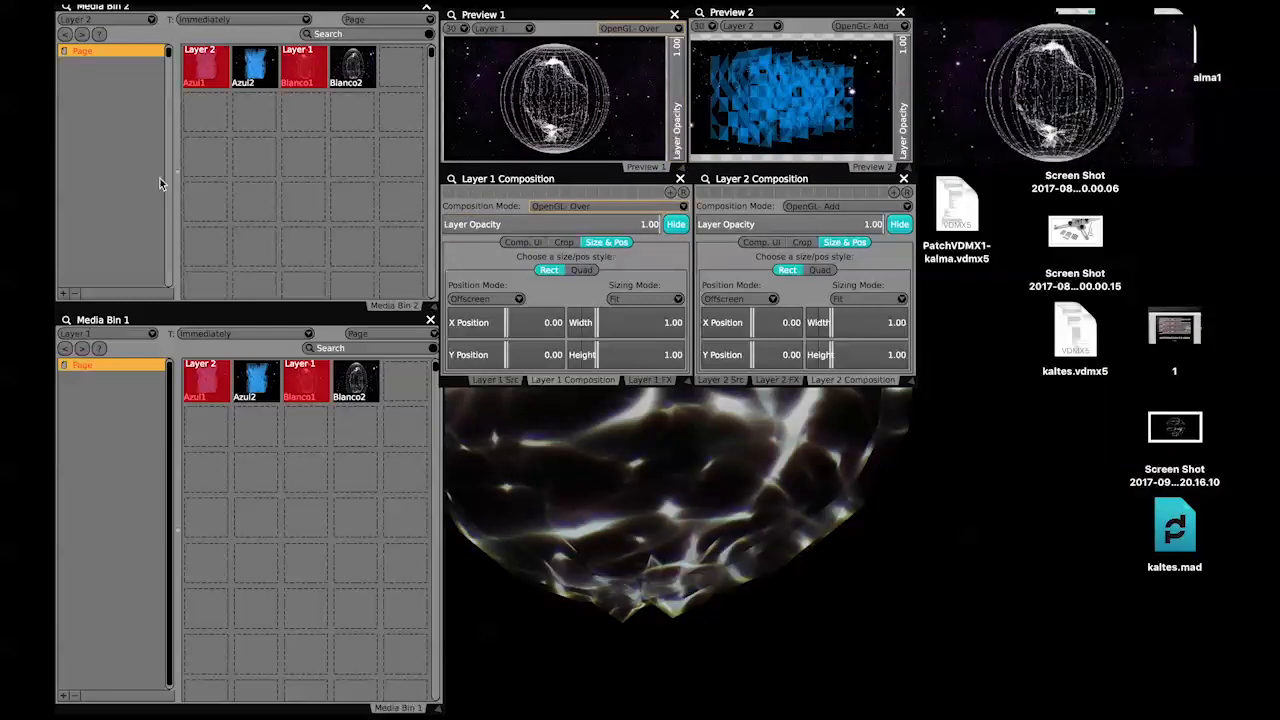
# Switch to the Keynote presentation to review the Interface design diagram, and return to VDMX.
pyautogui.press('super+Tab')
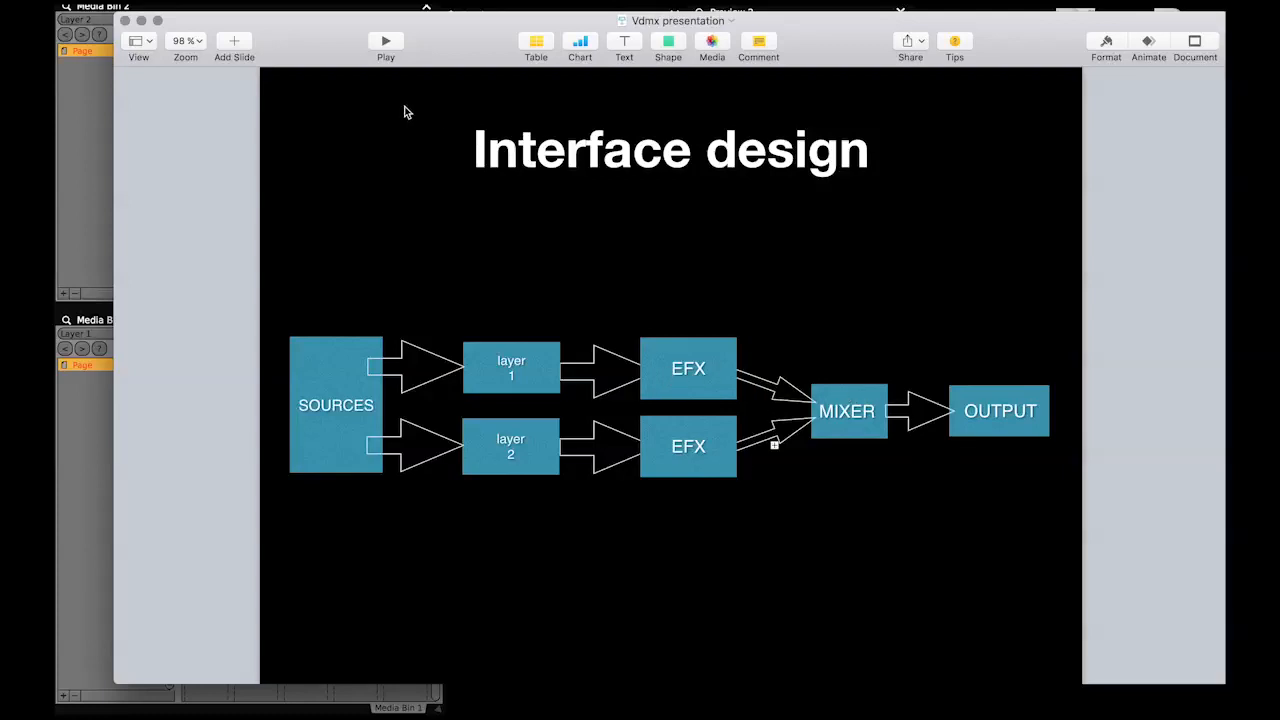
pyautogui.click(124, 21)
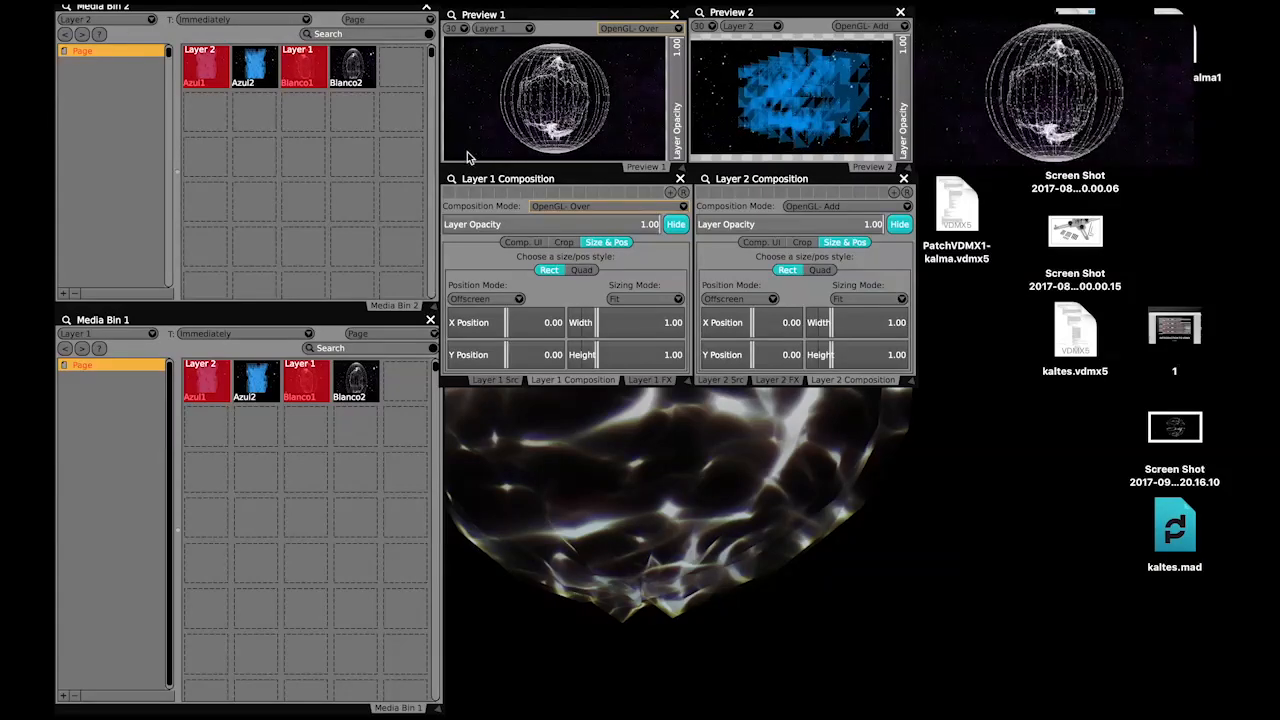
pyautogui.click(339, 175)
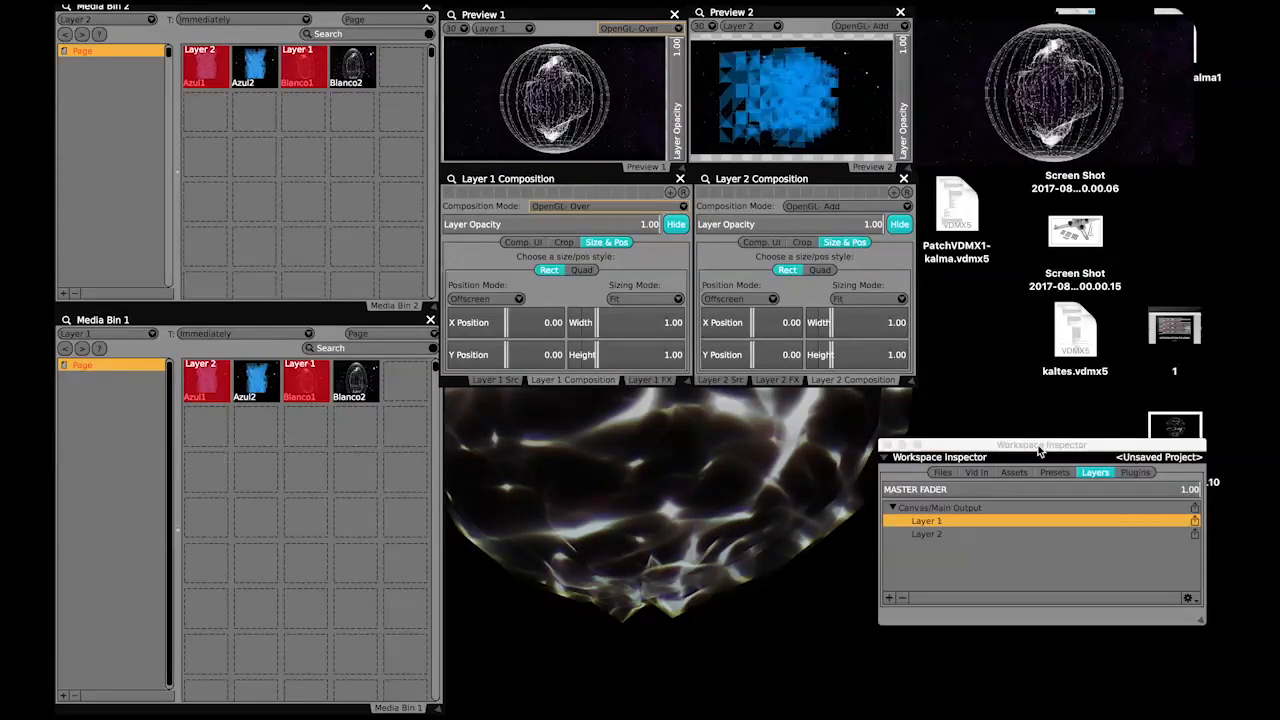
# Add a Two Channel Mixer plugin to the workspace, placing the Workspace Inspector below the layer windows.
pyautogui.moveTo(1039, 448); pyautogui.dragTo(623, 393)
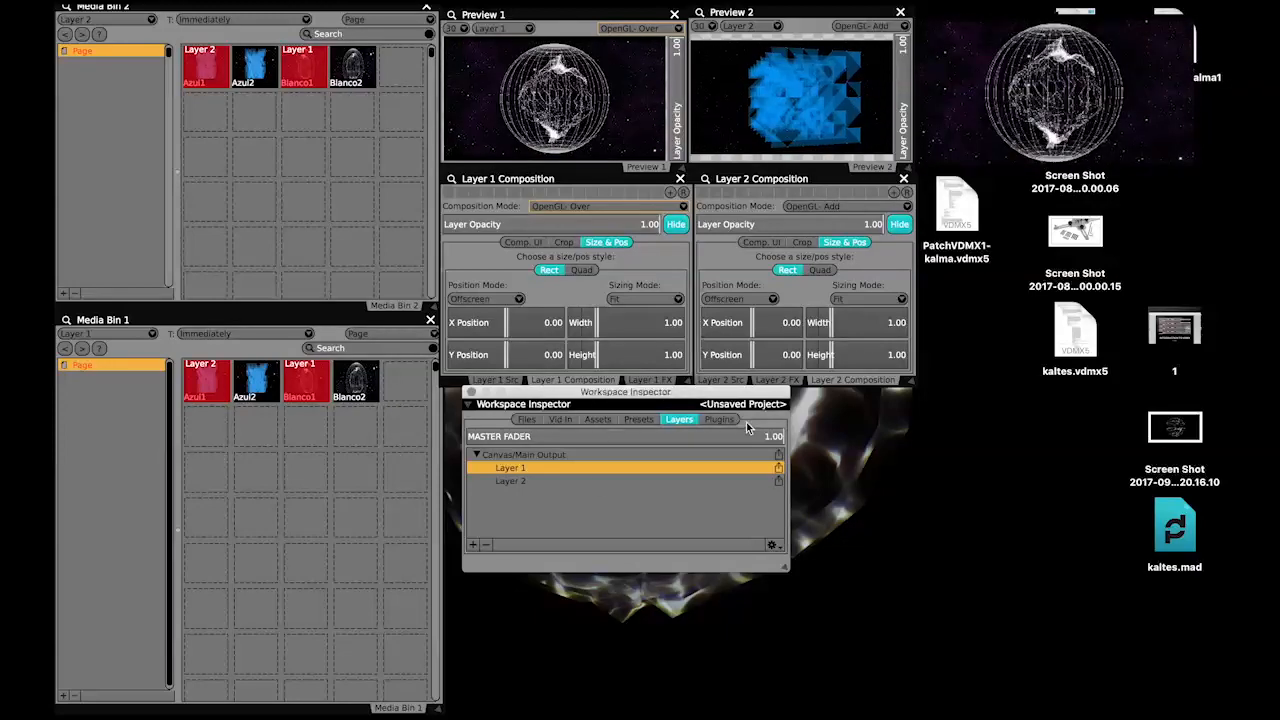
pyautogui.click(720, 419)
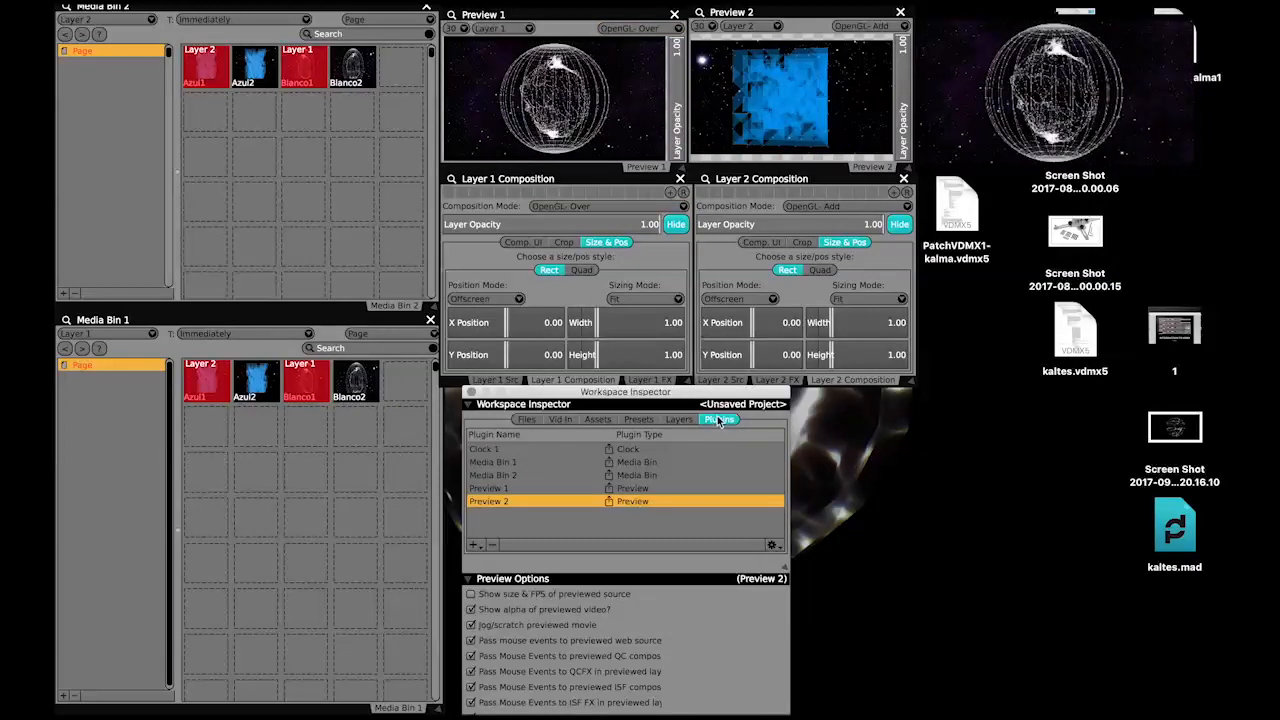
pyautogui.click(474, 545)
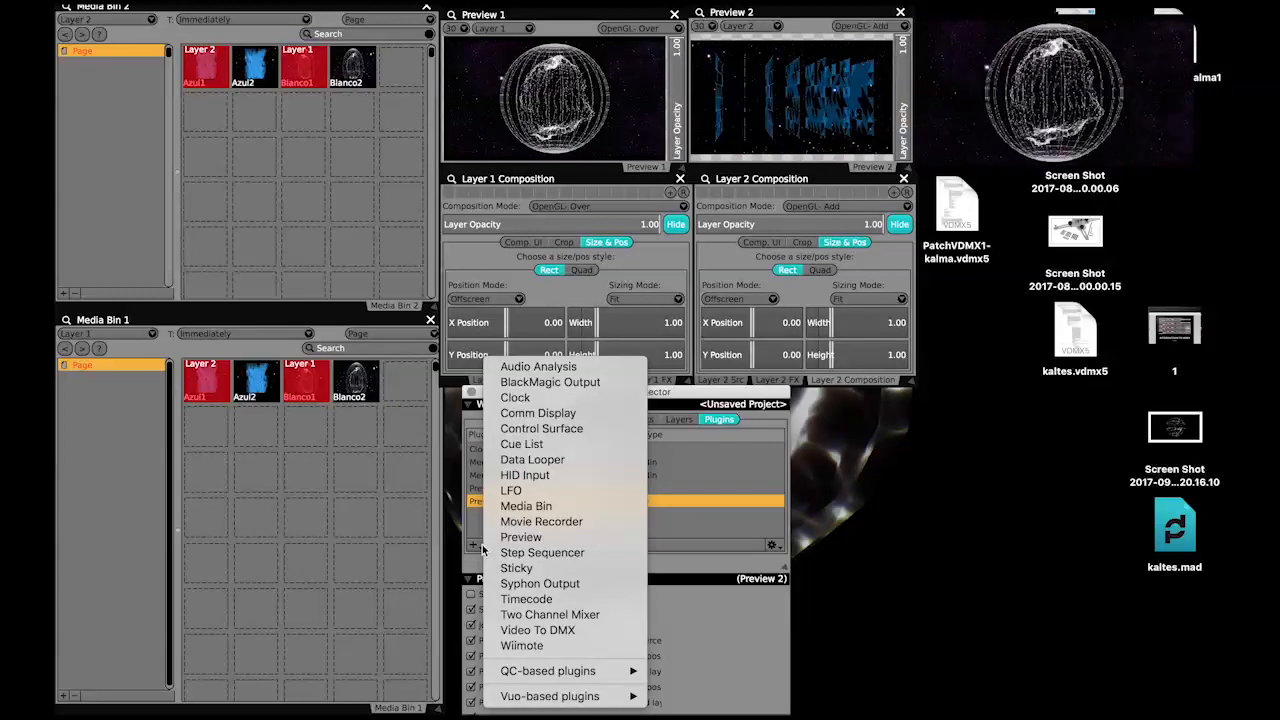
pyautogui.click(592, 616)
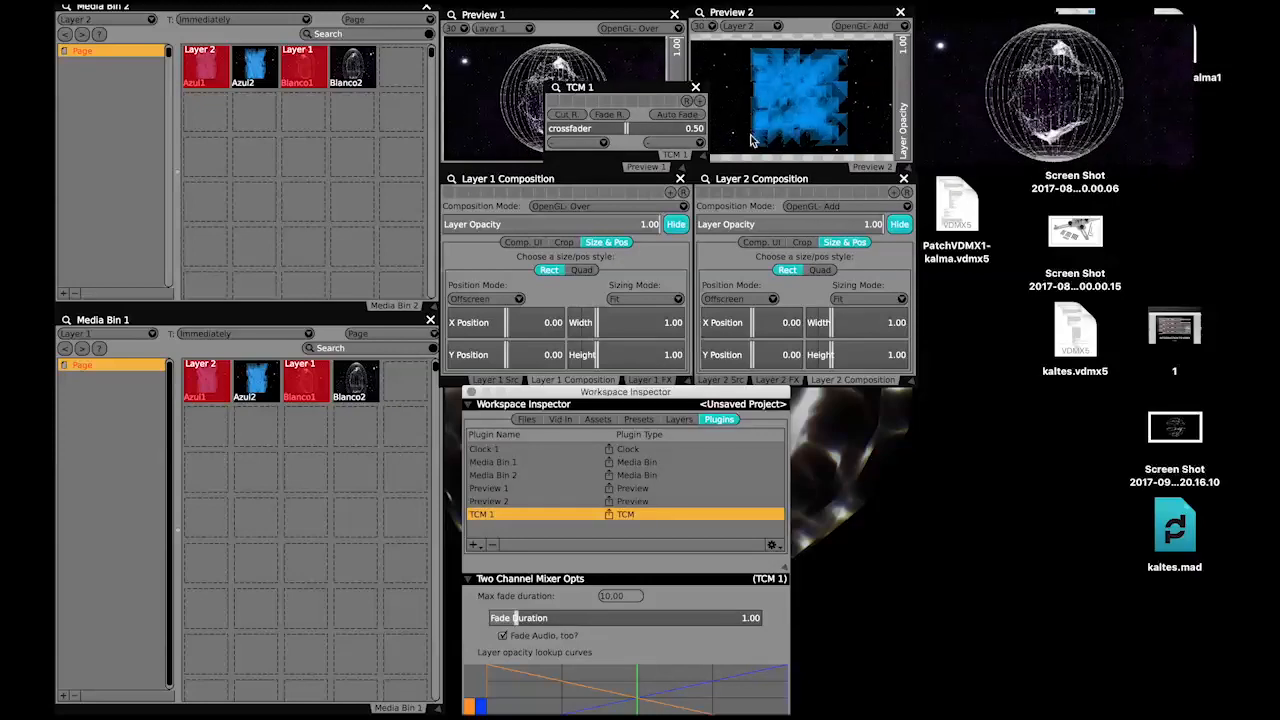
# Enlarge the mixer window to span the space beneath both layer Composition windows, and place the narrowed Workspace Inspector beside it.
pyautogui.moveTo(606, 87); pyautogui.dragTo(860, 392)
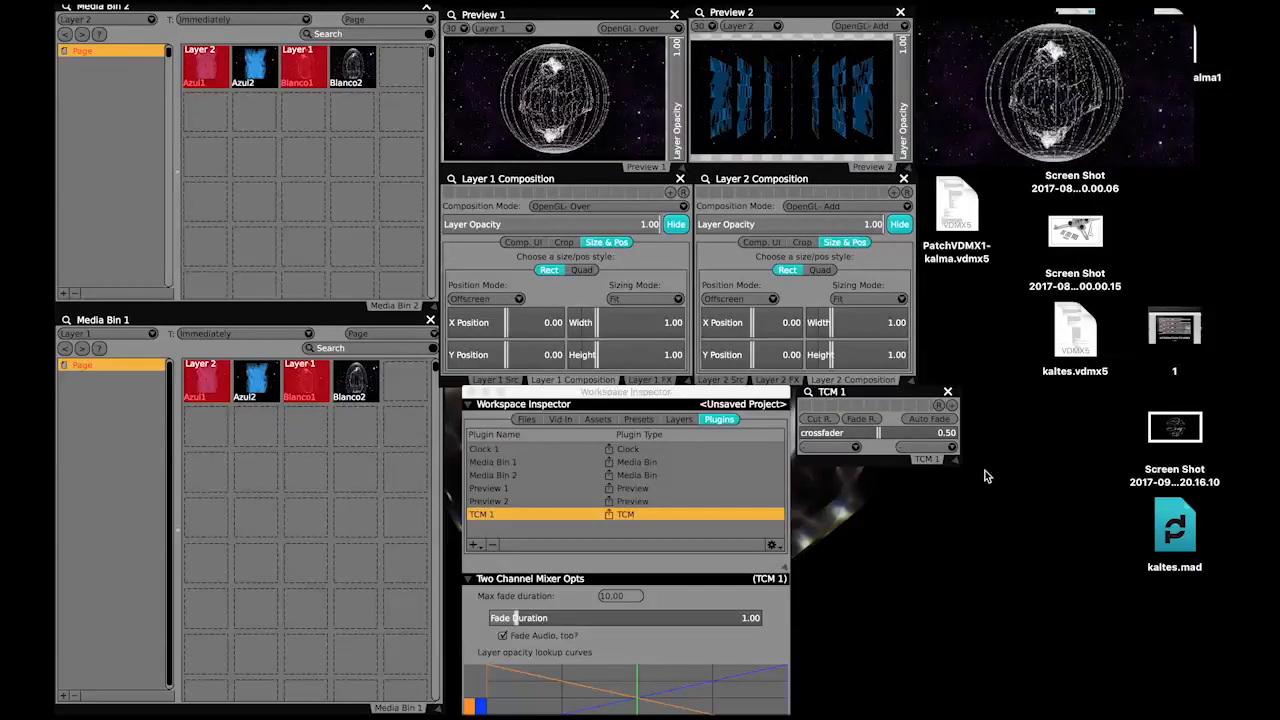
pyautogui.moveTo(952, 459); pyautogui.dragTo(1165, 521)
pyautogui.moveTo(595, 392); pyautogui.dragTo(1010, 23)
pyautogui.moveTo(949, 396); pyautogui.dragTo(600, 395)
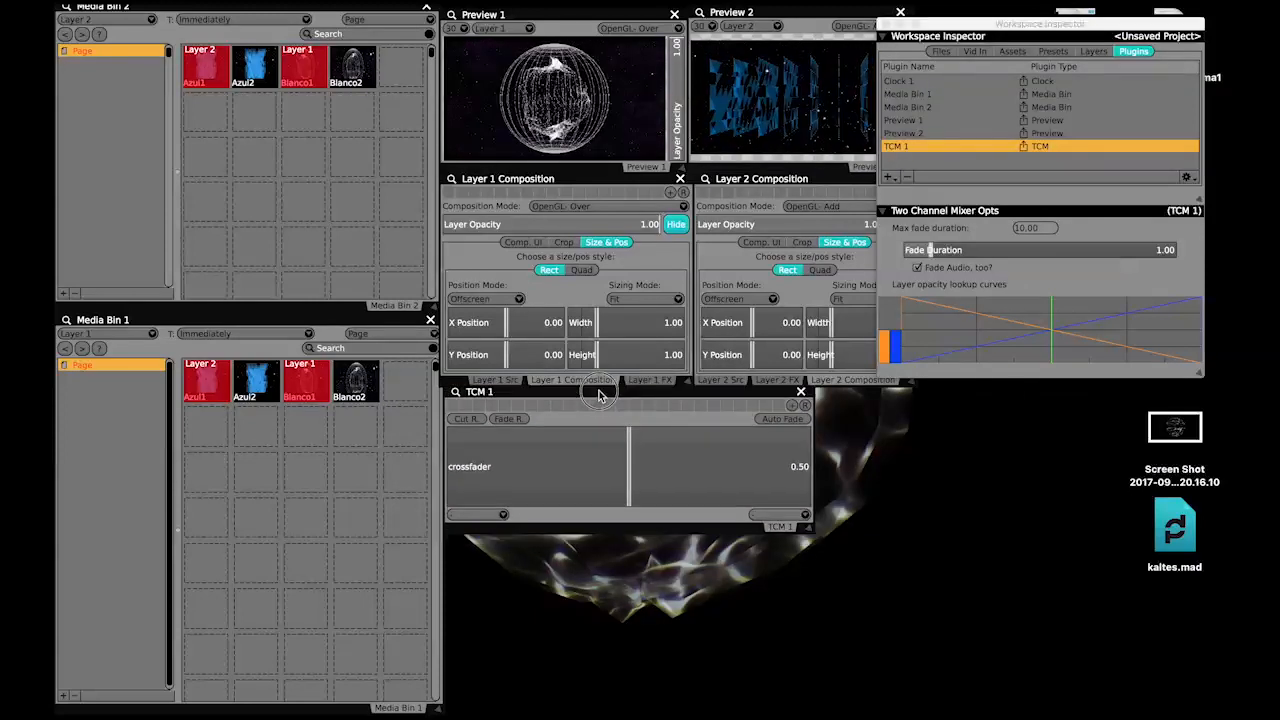
pyautogui.moveTo(808, 529); pyautogui.dragTo(918, 543)
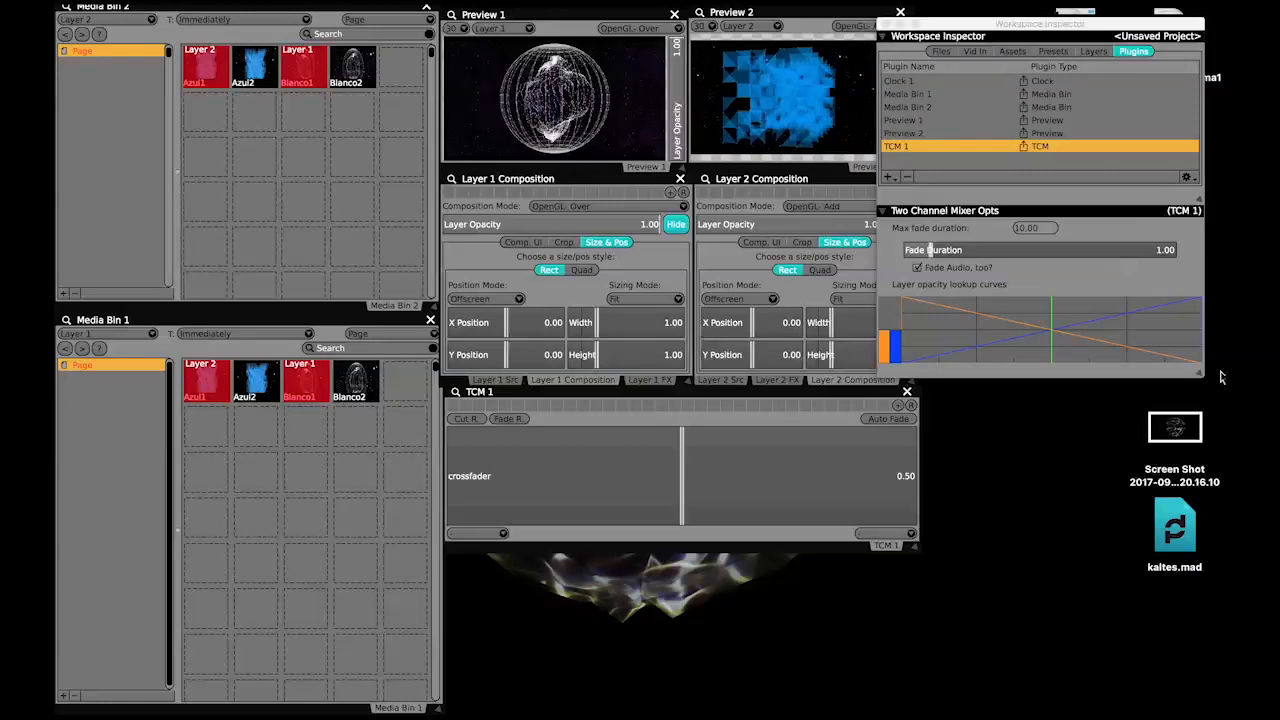
pyautogui.moveTo(1203, 376); pyautogui.dragTo(1145, 365)
pyautogui.moveTo(958, 22); pyautogui.dragTo(1016, 330)
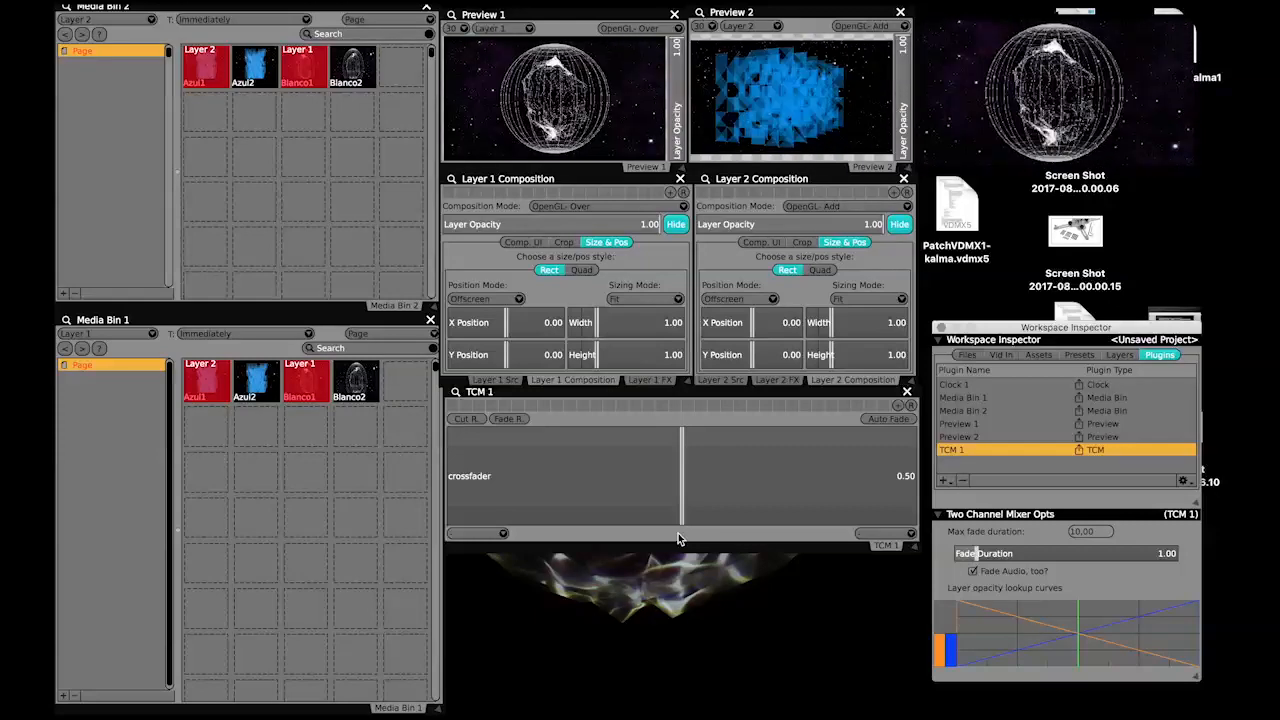
# Try the mixer's crossfader at 0.36 and assign Layer 1 and Layer 2 to its two channels.
pyautogui.moveTo(679, 500); pyautogui.dragTo(617, 476)
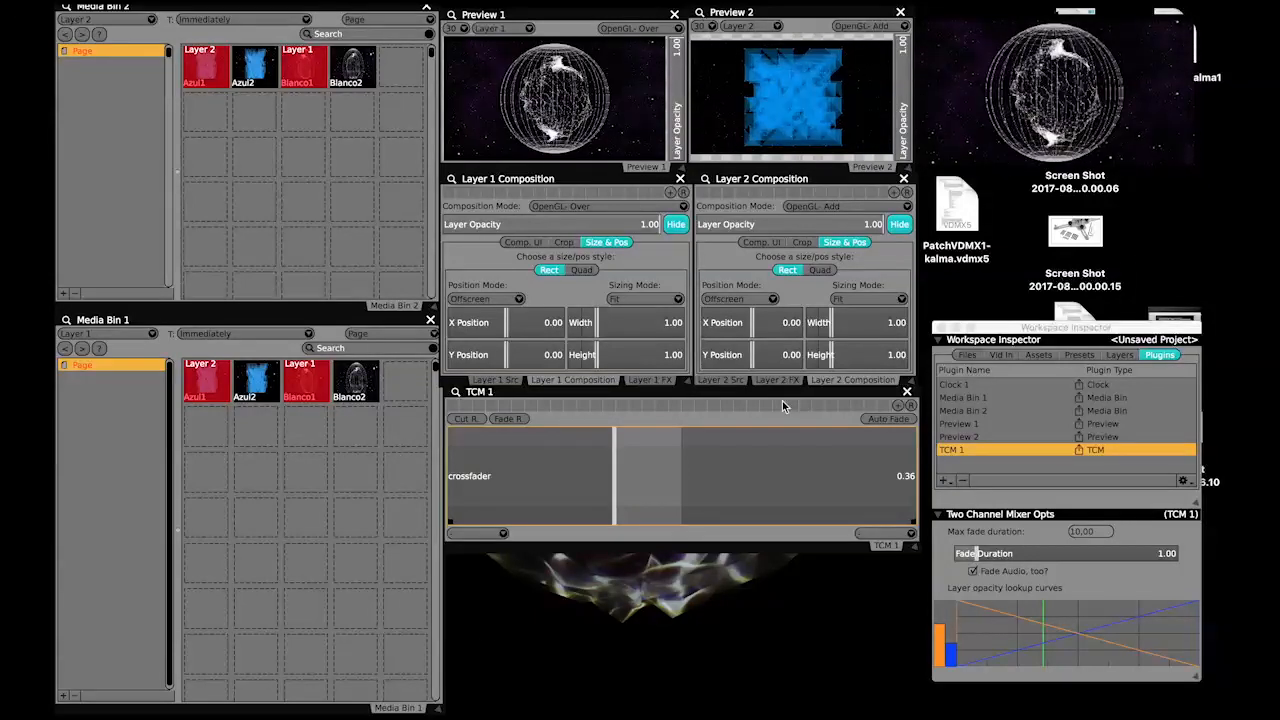
pyautogui.click(503, 537)
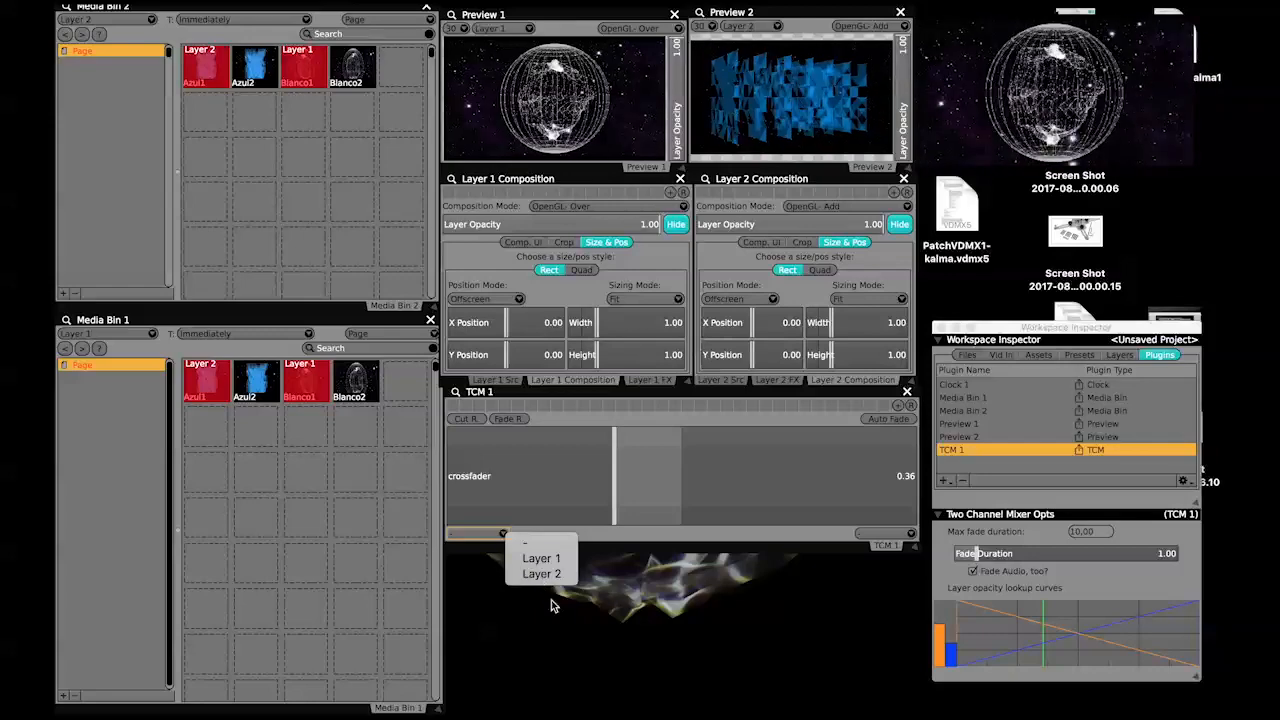
pyautogui.click(542, 558)
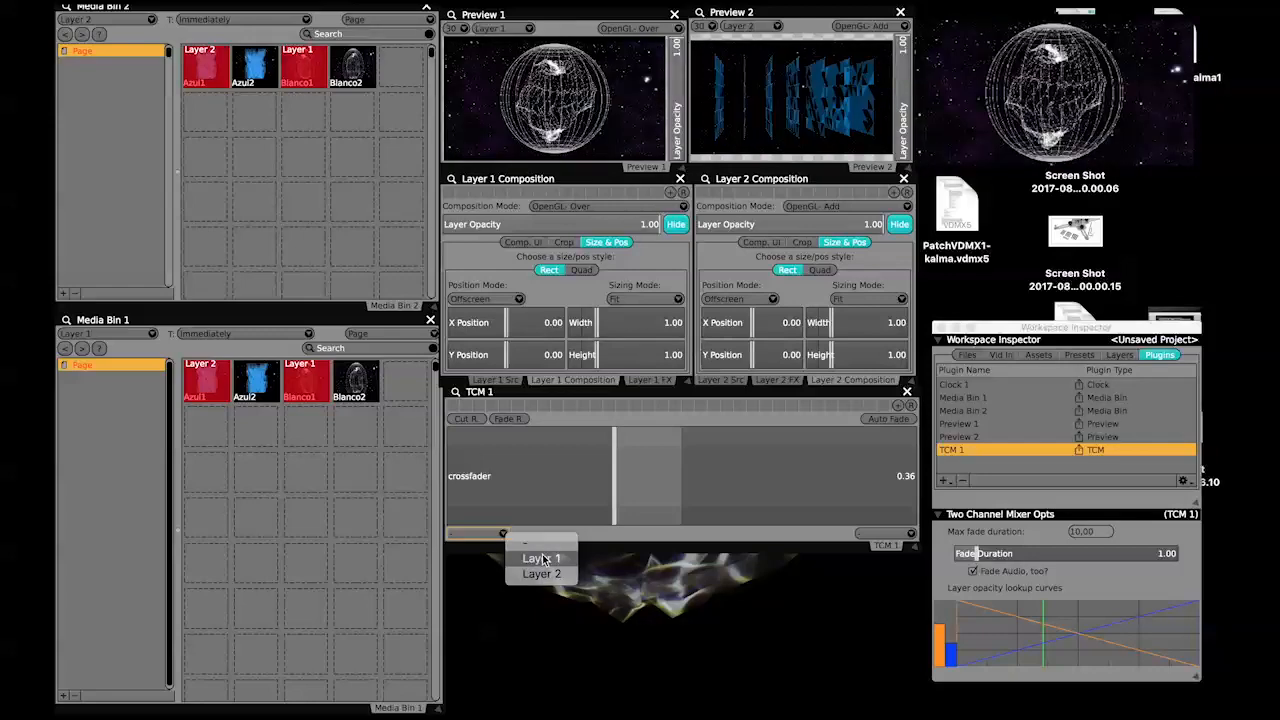
pyautogui.click(883, 535)
pyautogui.click(917, 569)
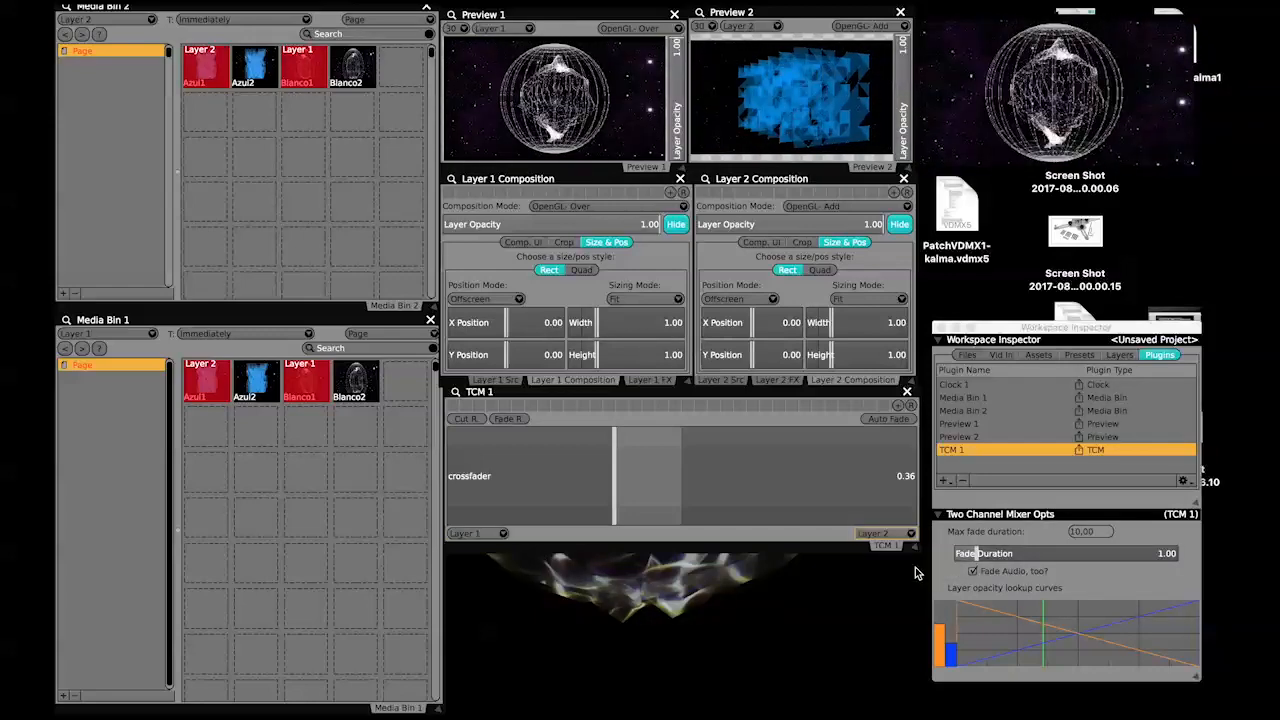
# Test the crossfader at 0.10 and then 0.51, and load the Blanco2 clip into Layer 2 from Media Bin 2.
pyautogui.moveTo(609, 464); pyautogui.dragTo(492, 432)
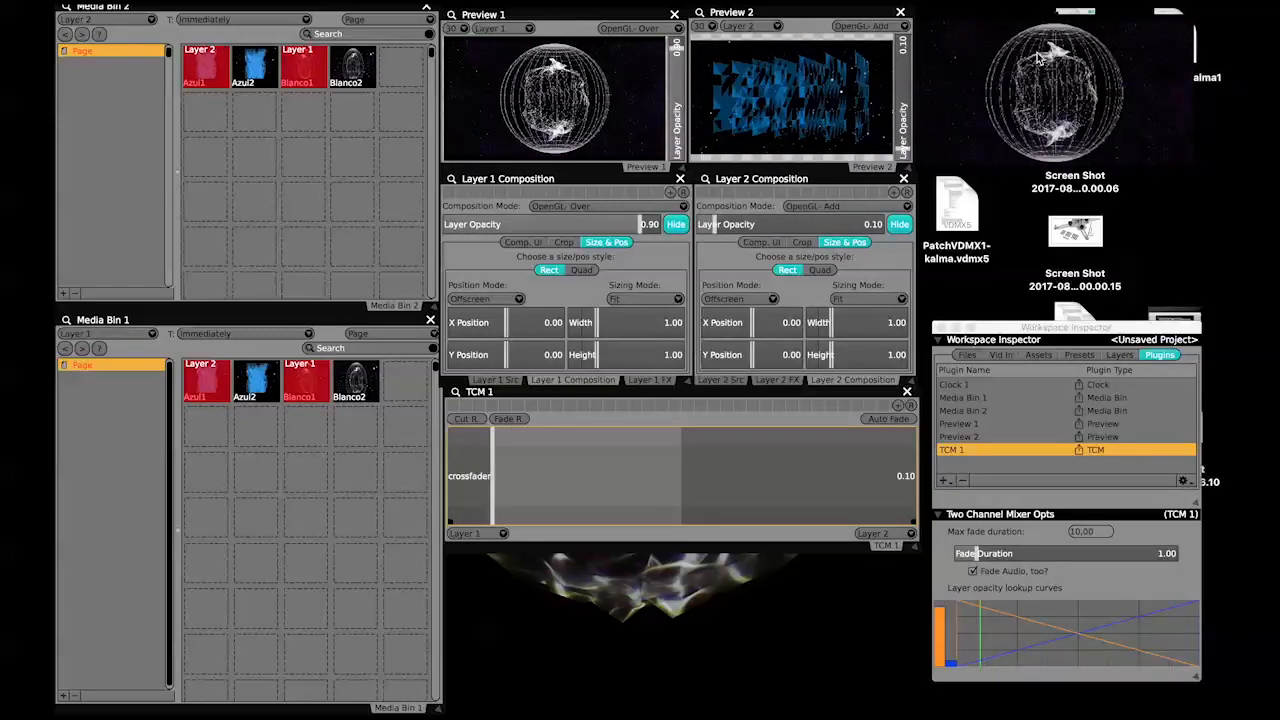
pyautogui.moveTo(488, 494); pyautogui.dragTo(686, 465)
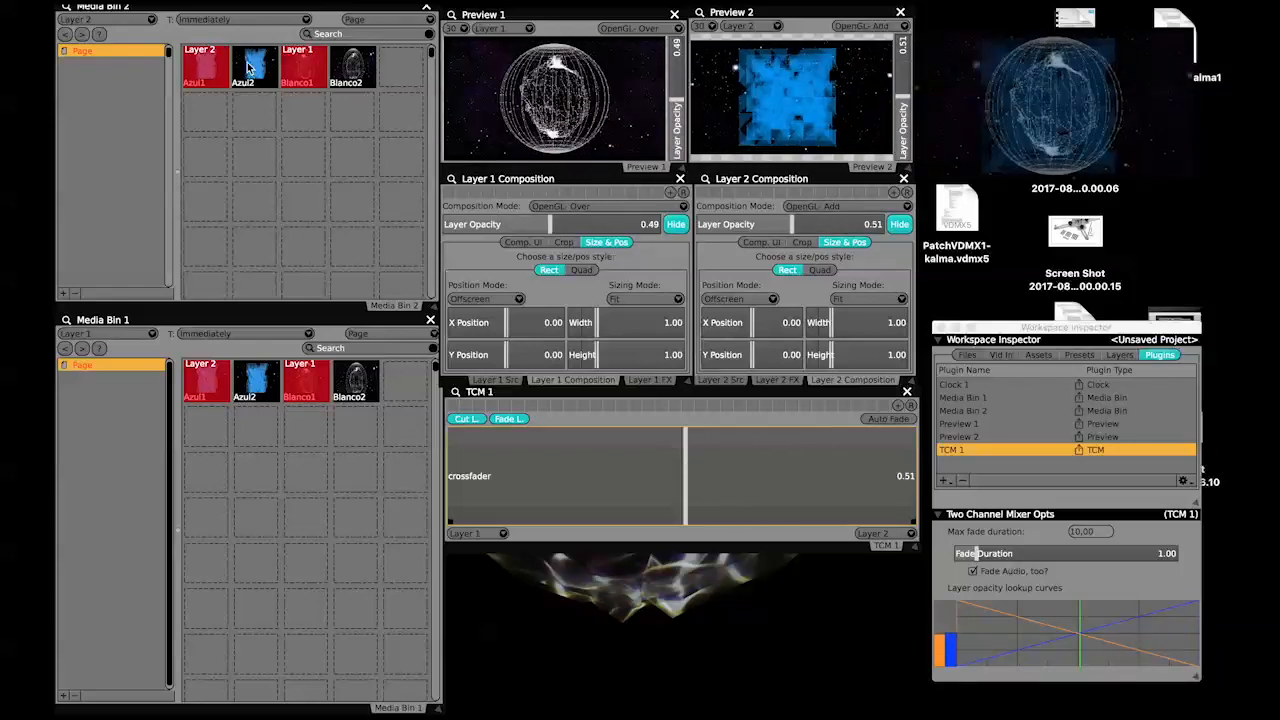
pyautogui.click(355, 68)
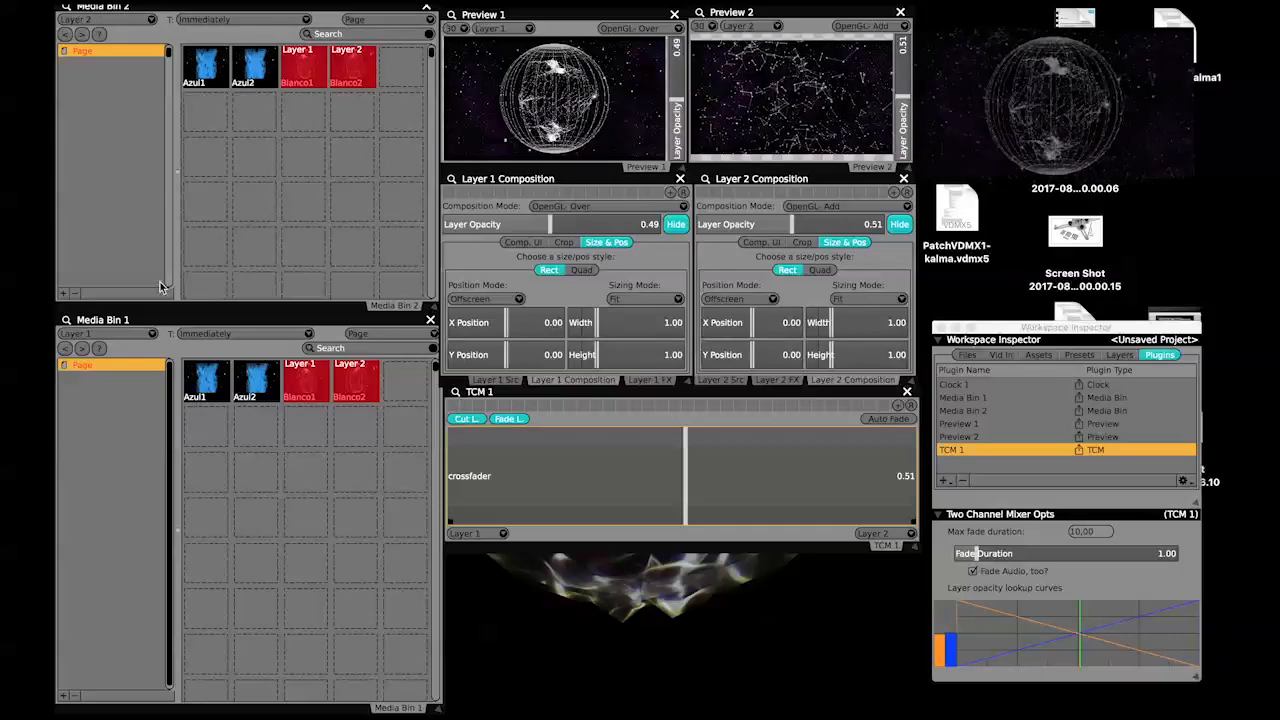
# Swap the two media bins so Media Bin 1 sits above Media Bin 2, and resize them to fit beside the layer windows.
pyautogui.moveTo(218, 11); pyautogui.dragTo(222, 412)
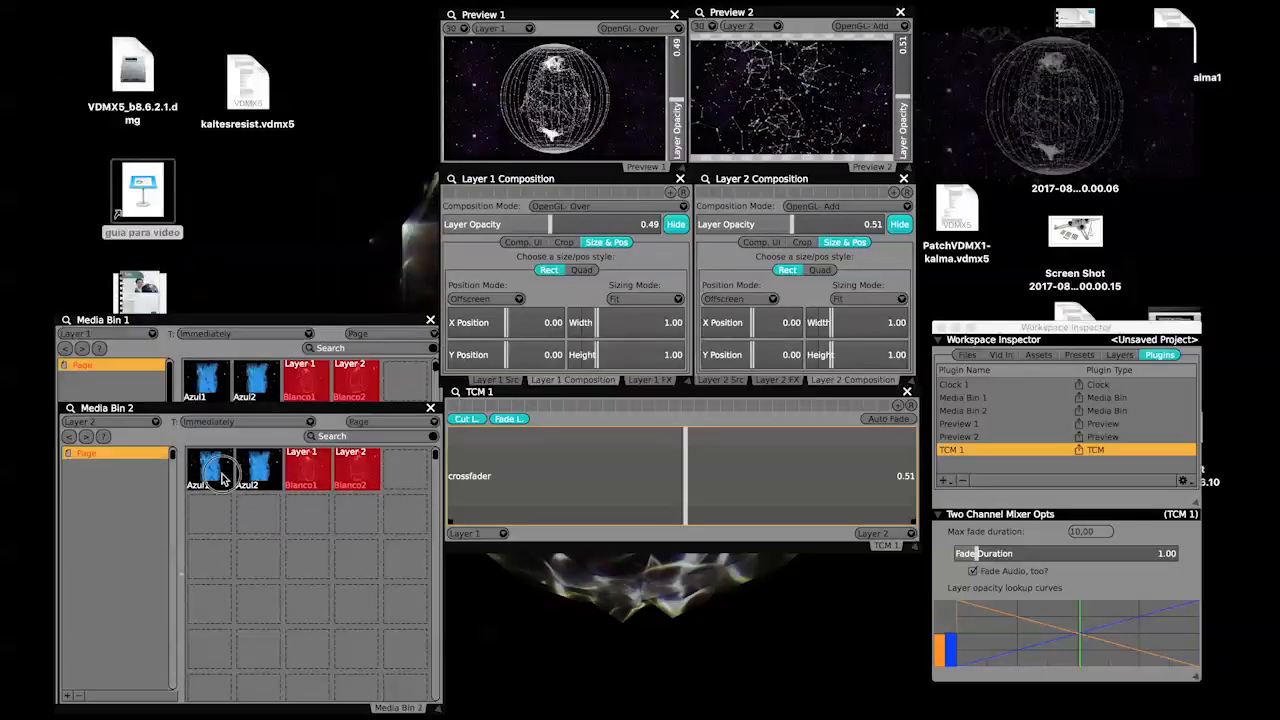
pyautogui.moveTo(214, 319); pyautogui.dragTo(196, 10)
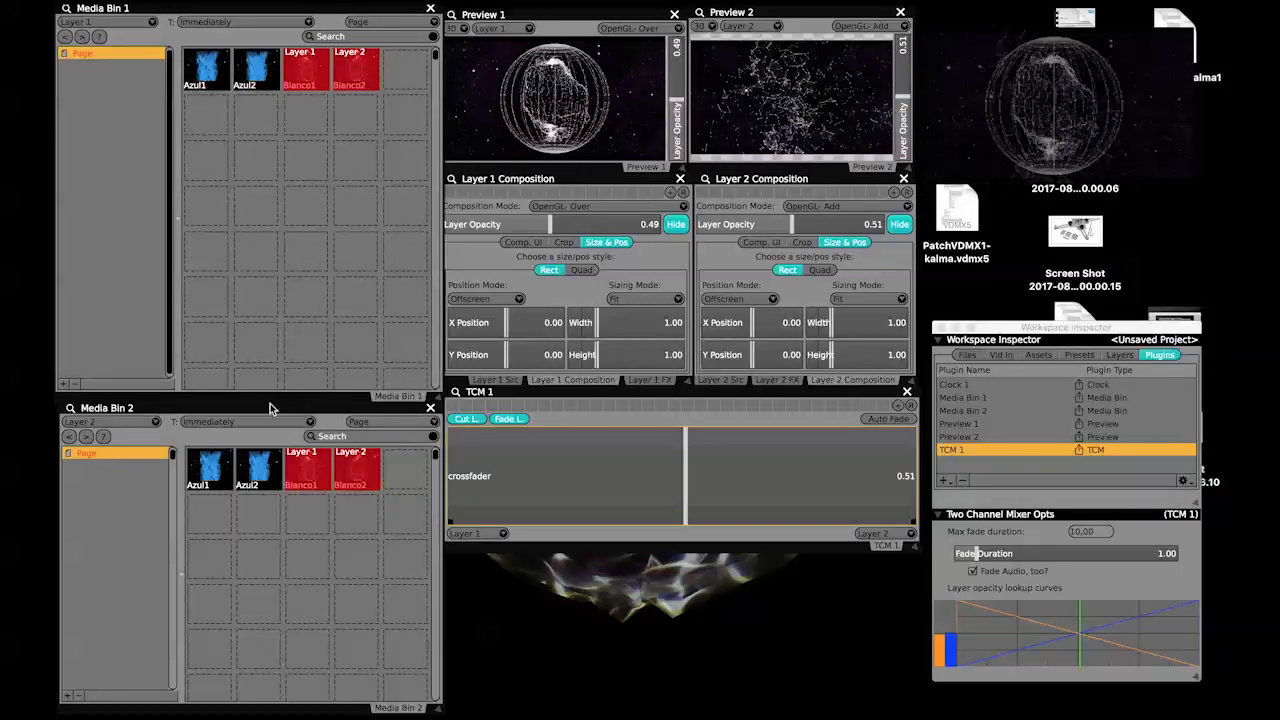
pyautogui.moveTo(268, 413)
pyautogui.mouseDown()
pyautogui.moveTo(288, 414)
pyautogui.moveTo(267, 417)
pyautogui.mouseUp()
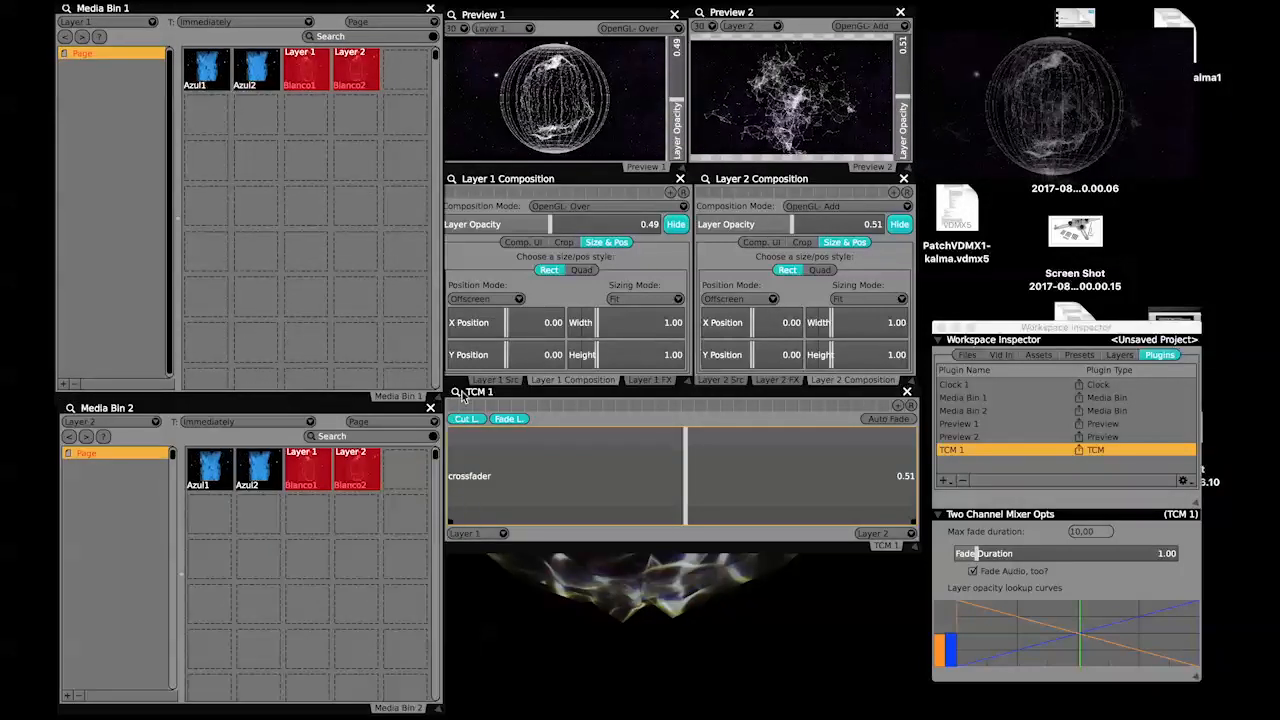
pyautogui.moveTo(438, 400)
pyautogui.mouseDown()
pyautogui.moveTo(414, 366)
pyautogui.moveTo(432, 384)
pyautogui.mouseUp()
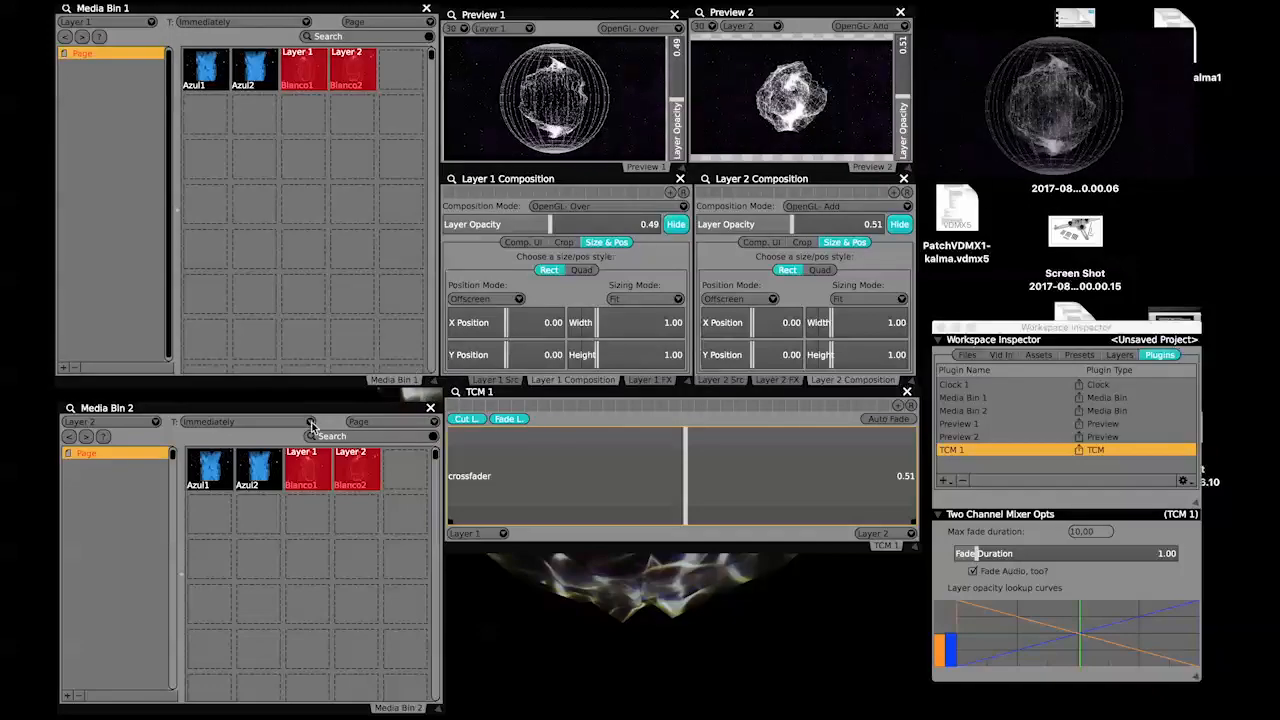
pyautogui.moveTo(308, 417)
pyautogui.mouseDown()
pyautogui.moveTo(297, 386)
pyautogui.moveTo(304, 398)
pyautogui.mouseUp()
pyautogui.moveTo(440, 698)
pyautogui.mouseDown()
pyautogui.moveTo(434, 686)
pyautogui.moveTo(436, 710)
pyautogui.mouseUp()
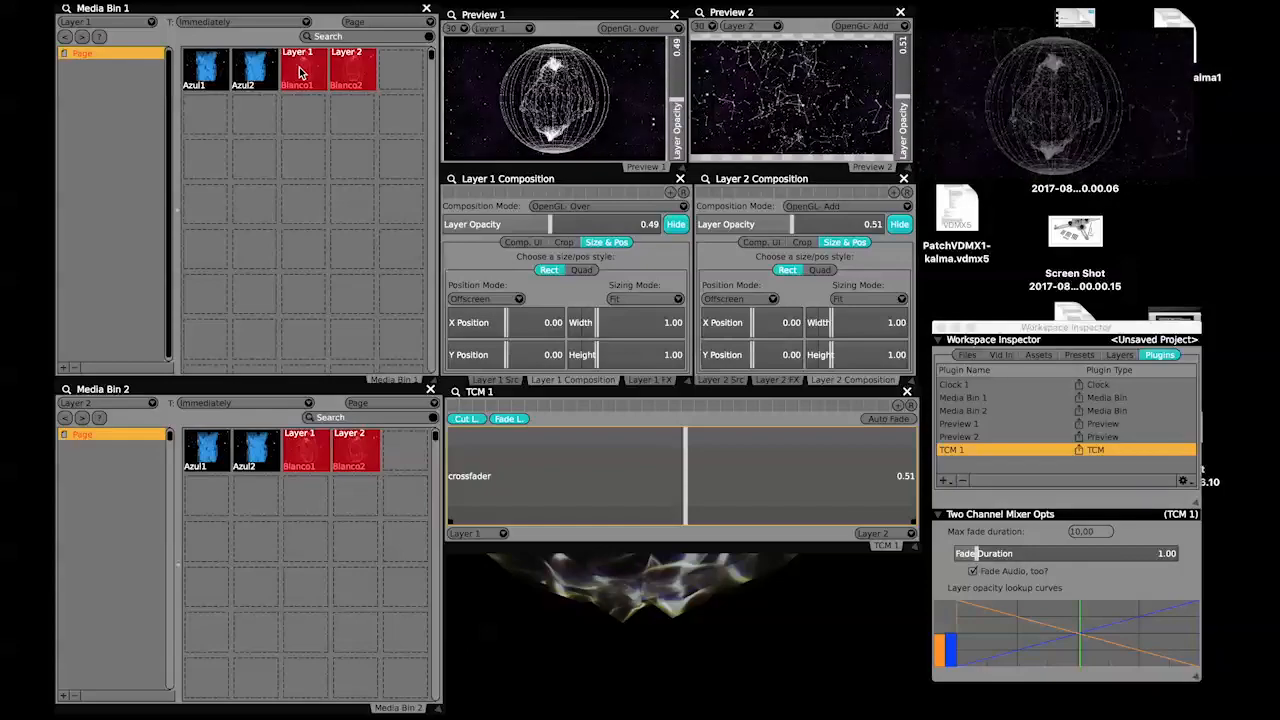
# Load Blanco2 into Layer 1 and Azul2 into Layer 2 from their media bins, and set the crossfader to 0.00.
pyautogui.click(357, 76)
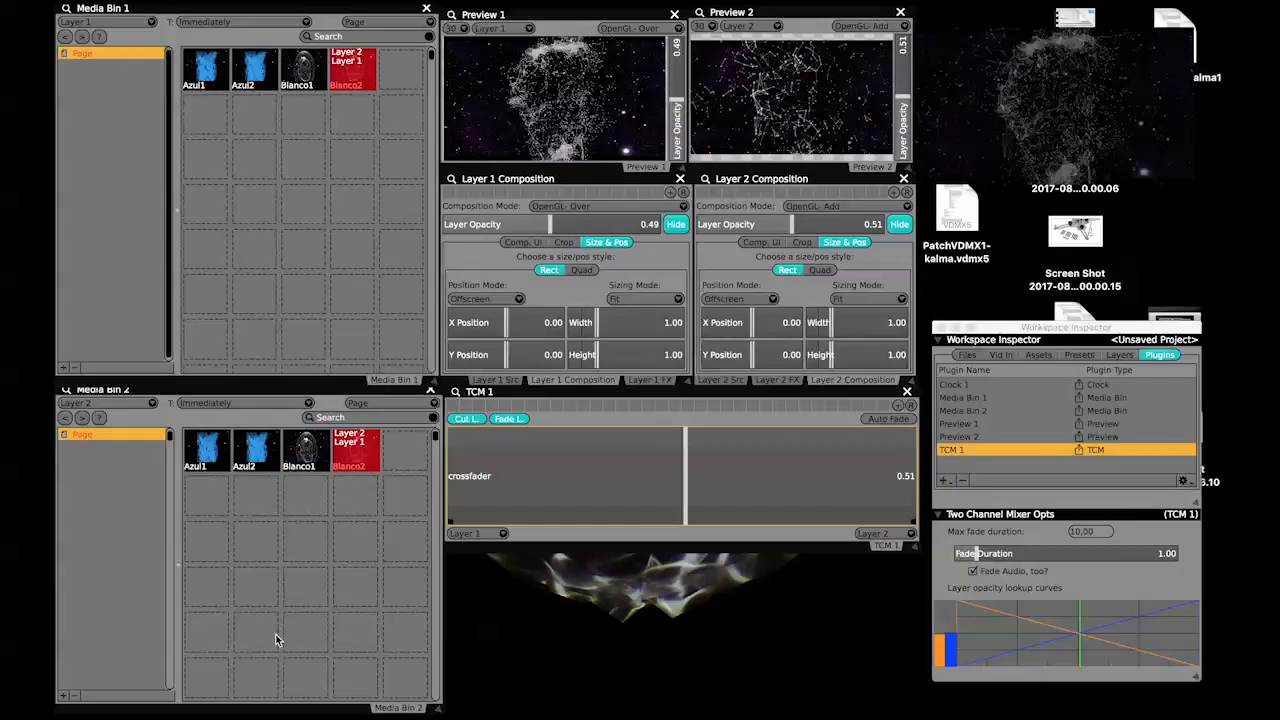
pyautogui.click(253, 457)
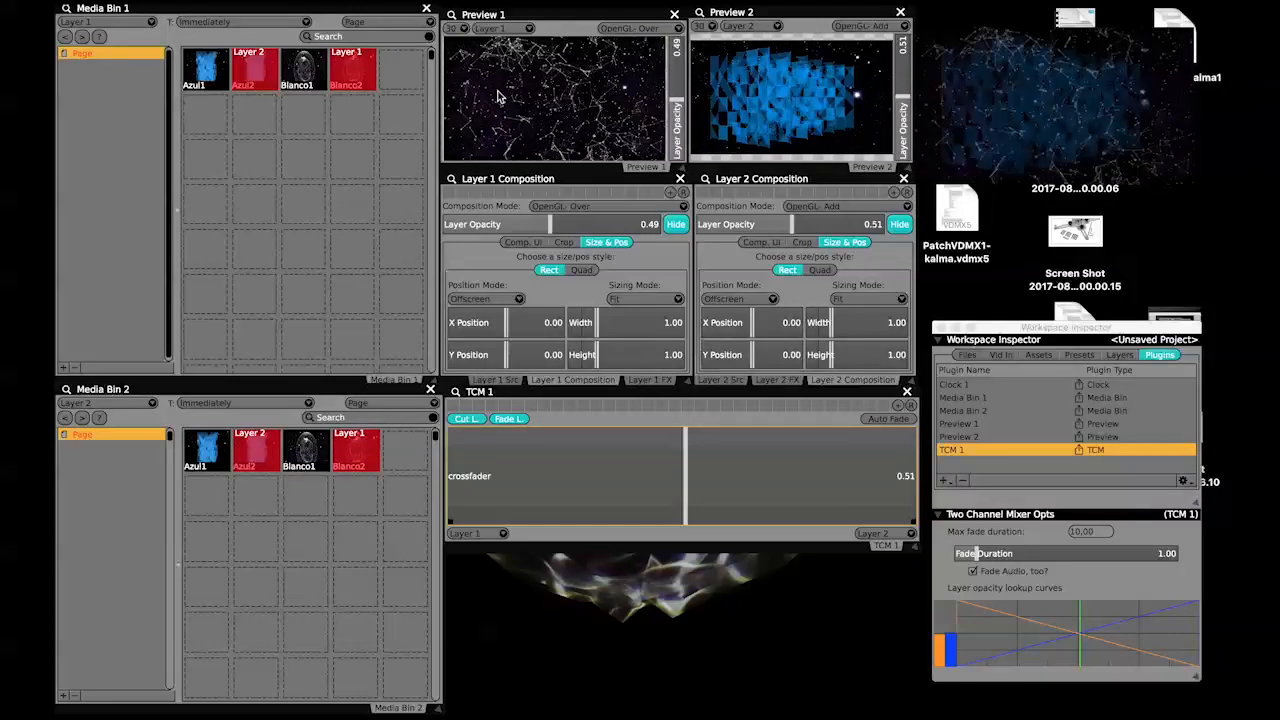
pyautogui.moveTo(699, 486); pyautogui.dragTo(450, 456)
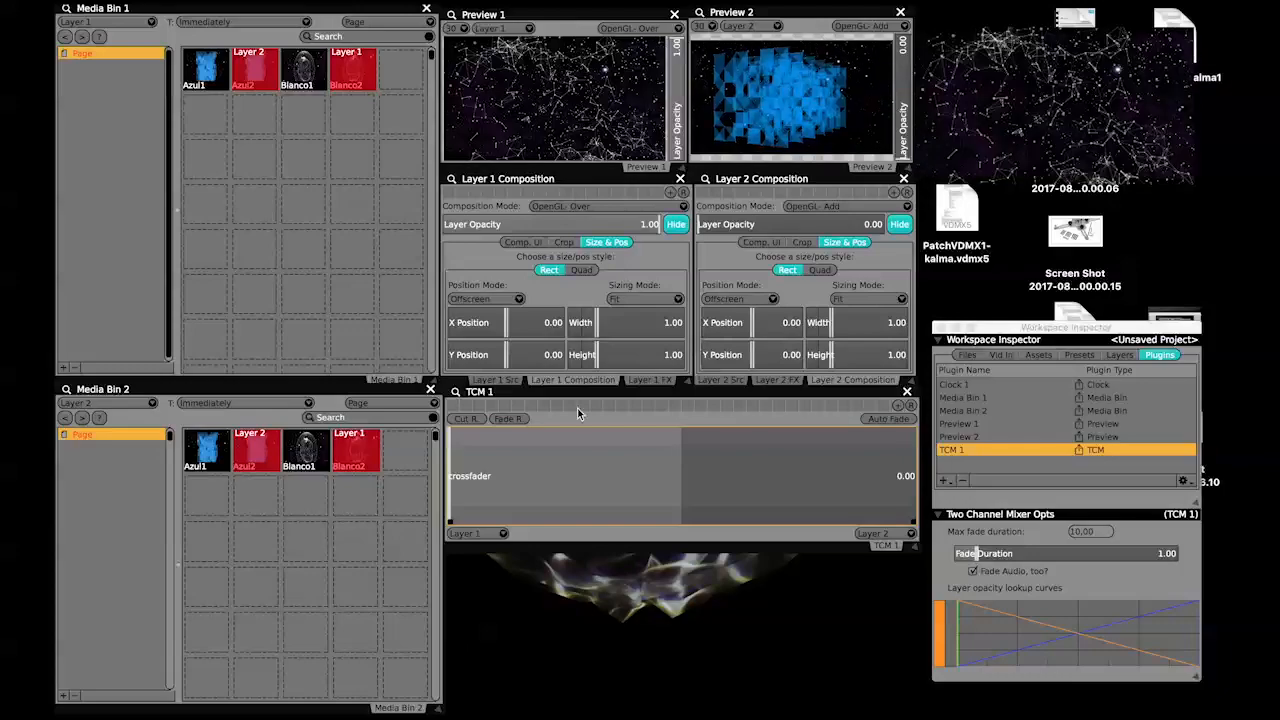
# Add the Glitch effect Echo Trace.fs to Layer 1, set its Threshold to 0.07 and try its Invert option on and off.
pyautogui.click(658, 381)
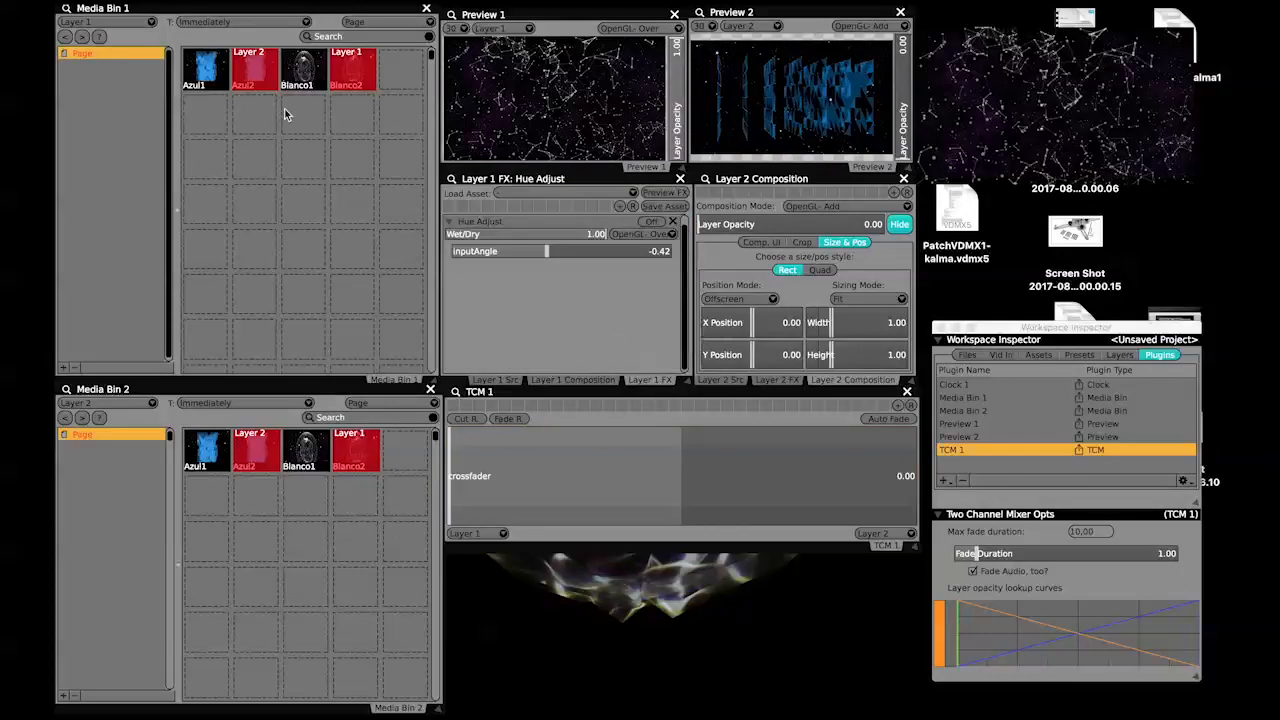
pyautogui.click(519, 191)
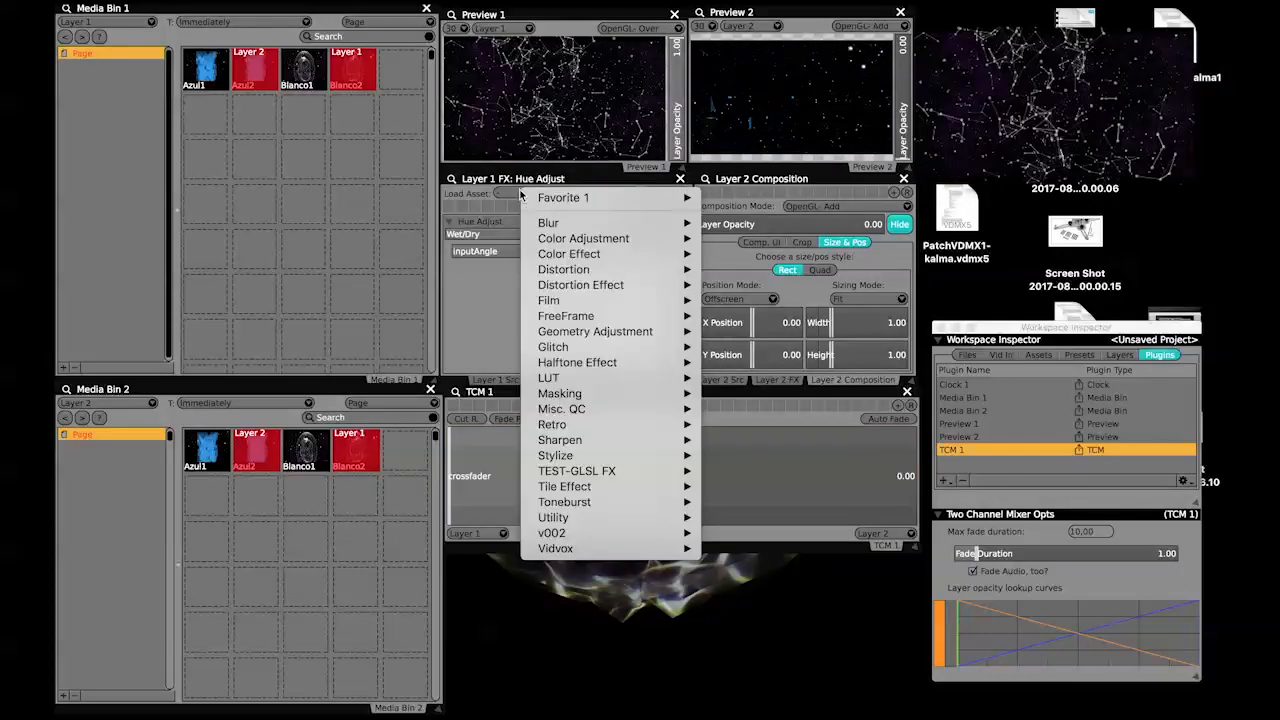
pyautogui.moveTo(640, 333)
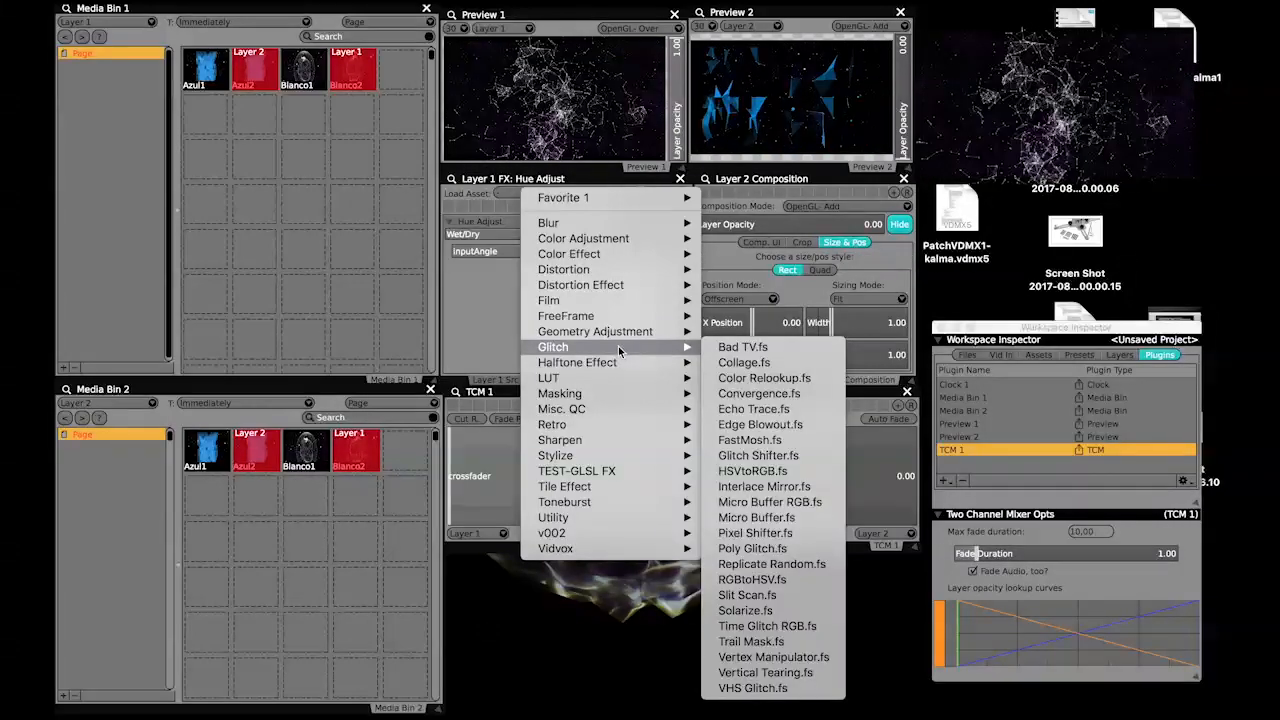
pyautogui.click(752, 412)
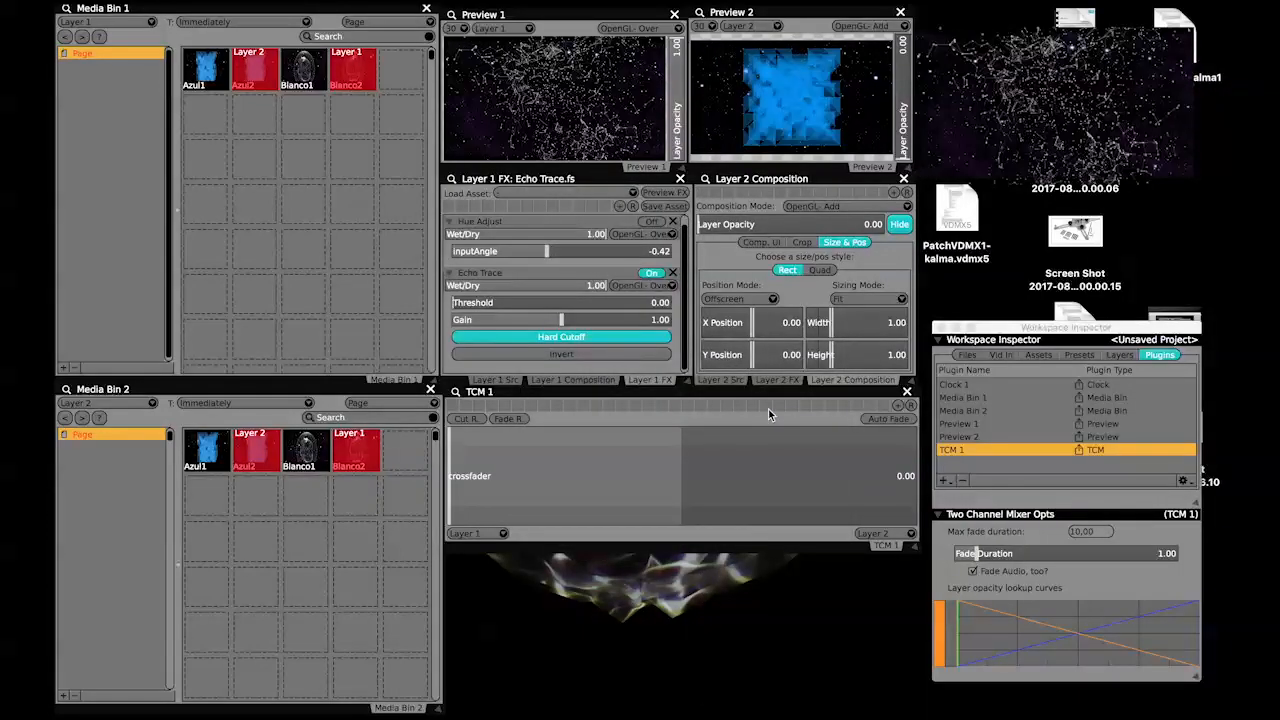
pyautogui.moveTo(505, 302)
pyautogui.mouseDown()
pyautogui.moveTo(534, 294)
pyautogui.moveTo(502, 301)
pyautogui.mouseUp()
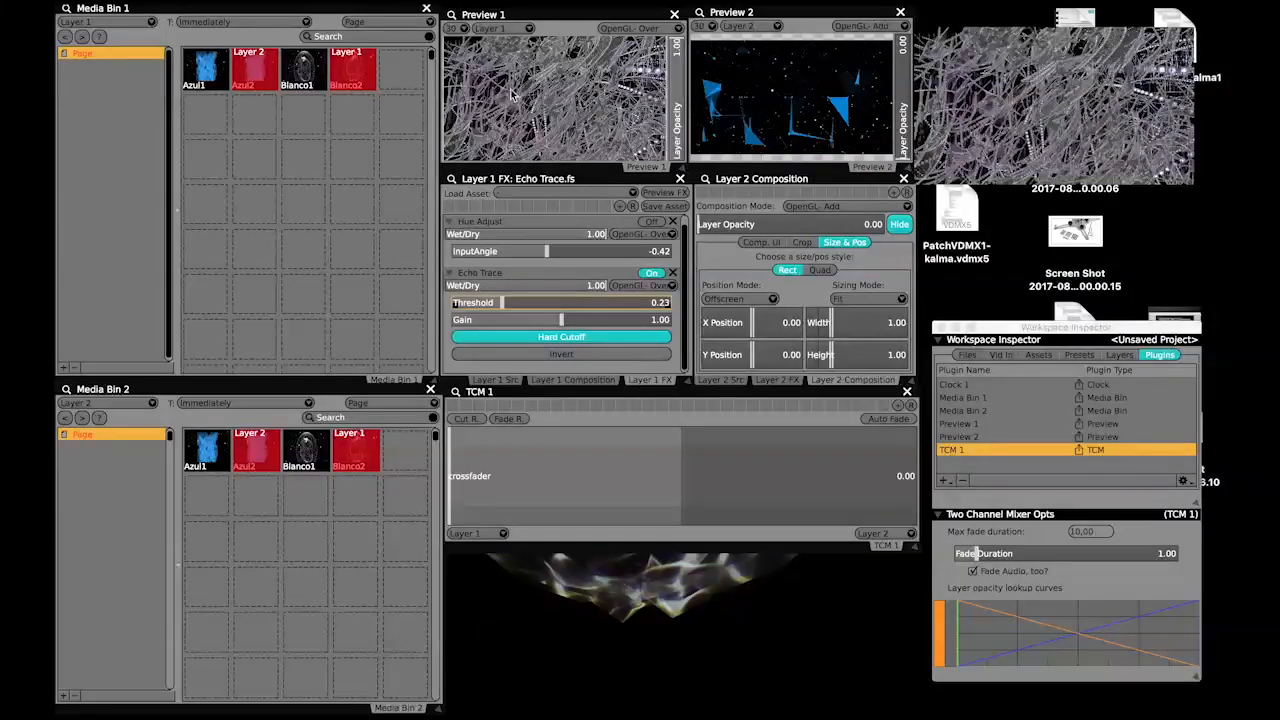
pyautogui.moveTo(494, 304)
pyautogui.mouseDown()
pyautogui.moveTo(446, 302)
pyautogui.moveTo(467, 302)
pyautogui.mouseUp()
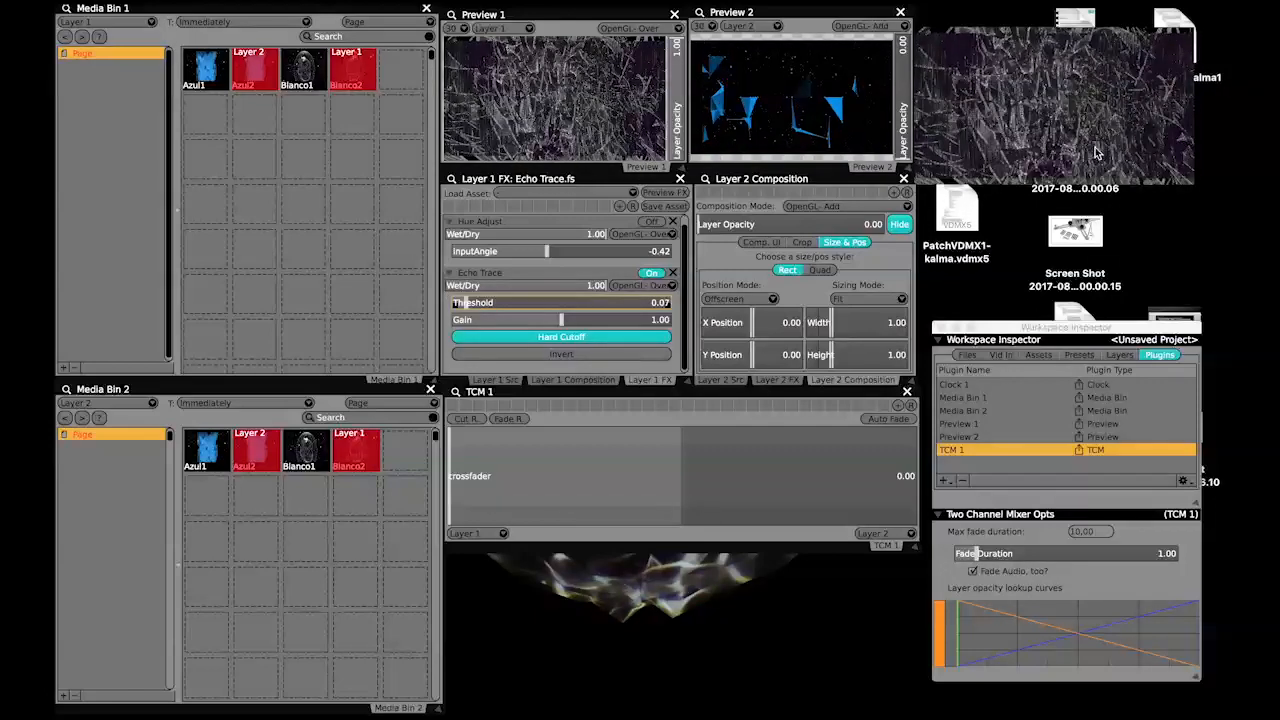
pyautogui.click(577, 356)
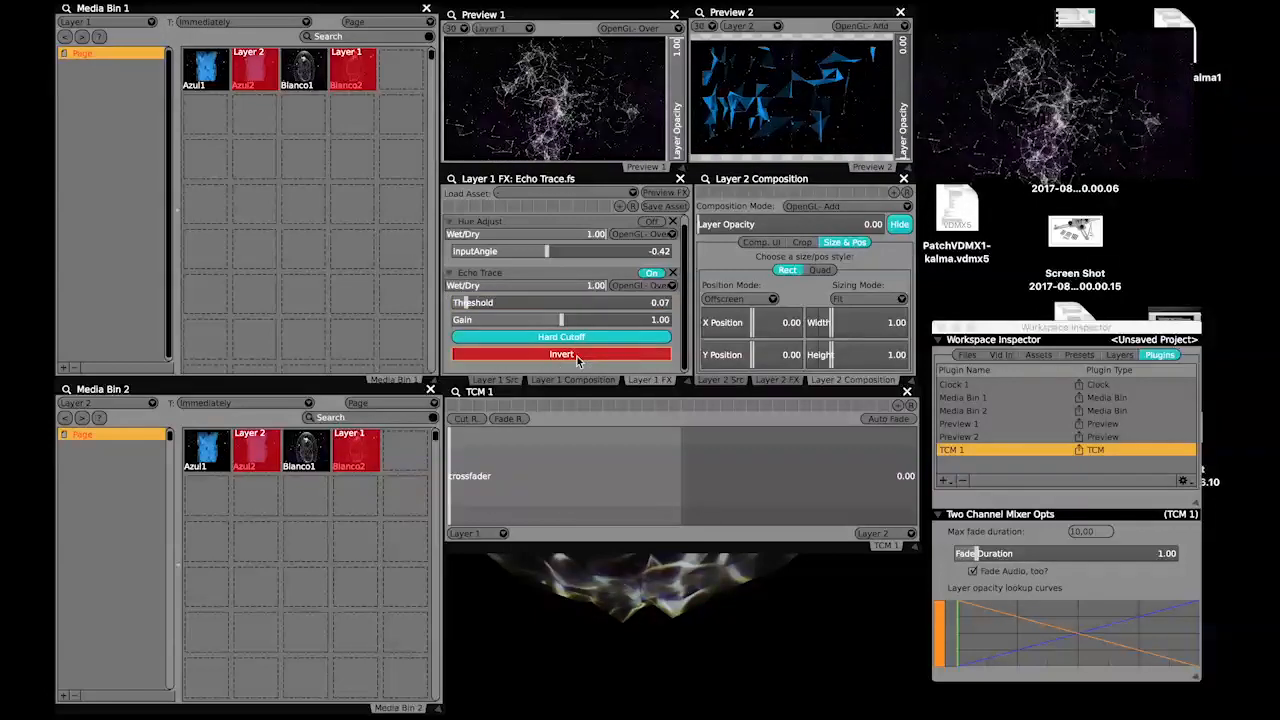
pyautogui.click(577, 356)
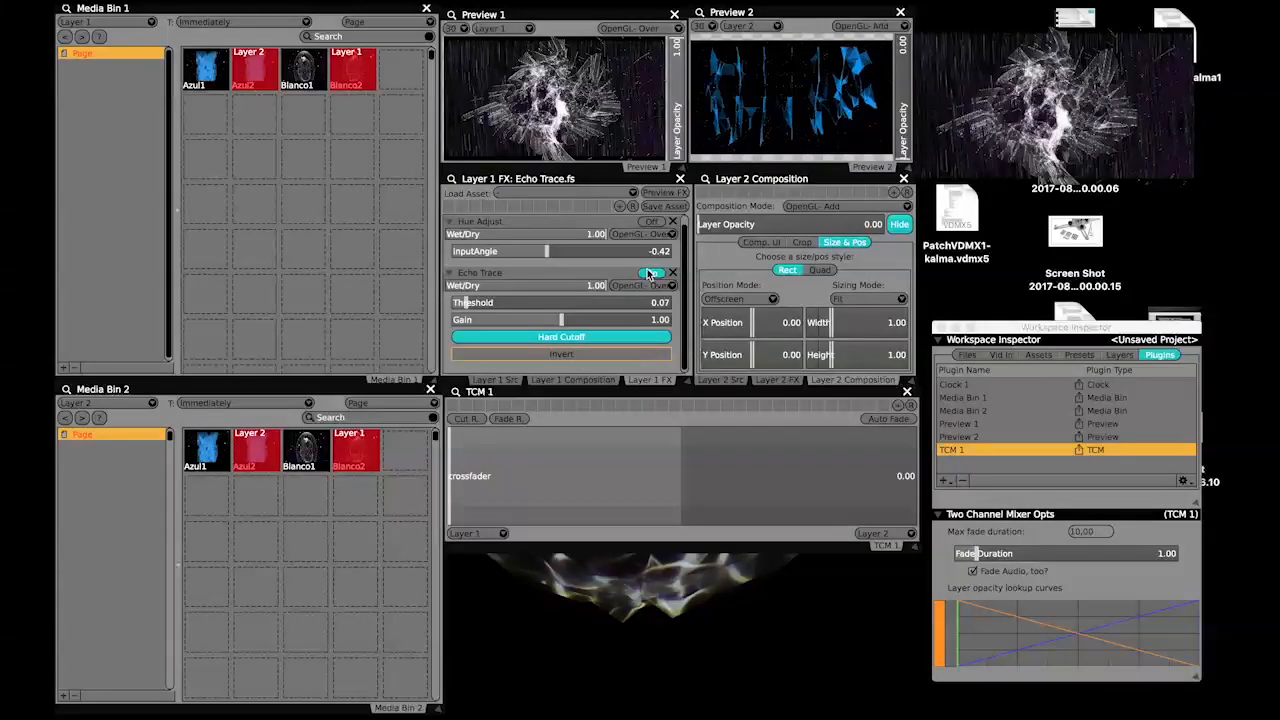
# Toggle Layer 1's Hue Adjust and Echo Trace effects to compare them, leaving Hue Adjust on and expanded and Echo Trace off.
pyautogui.click(451, 222)
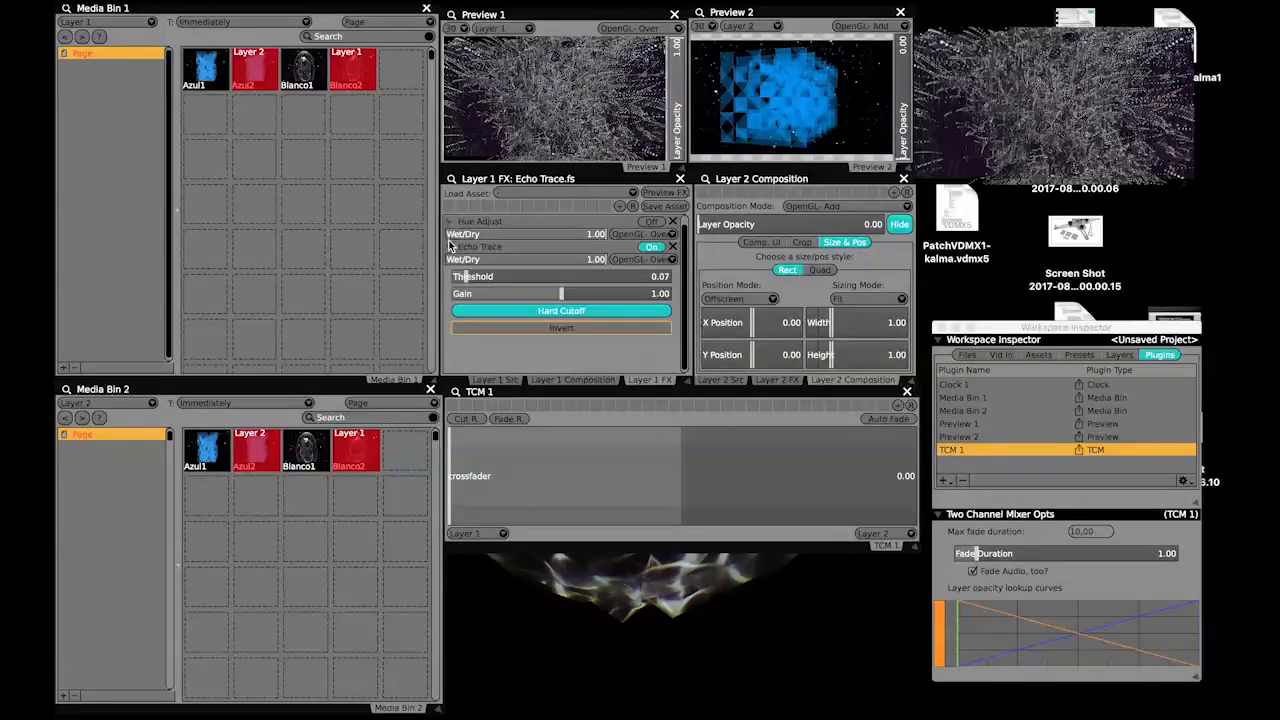
pyautogui.click(650, 221)
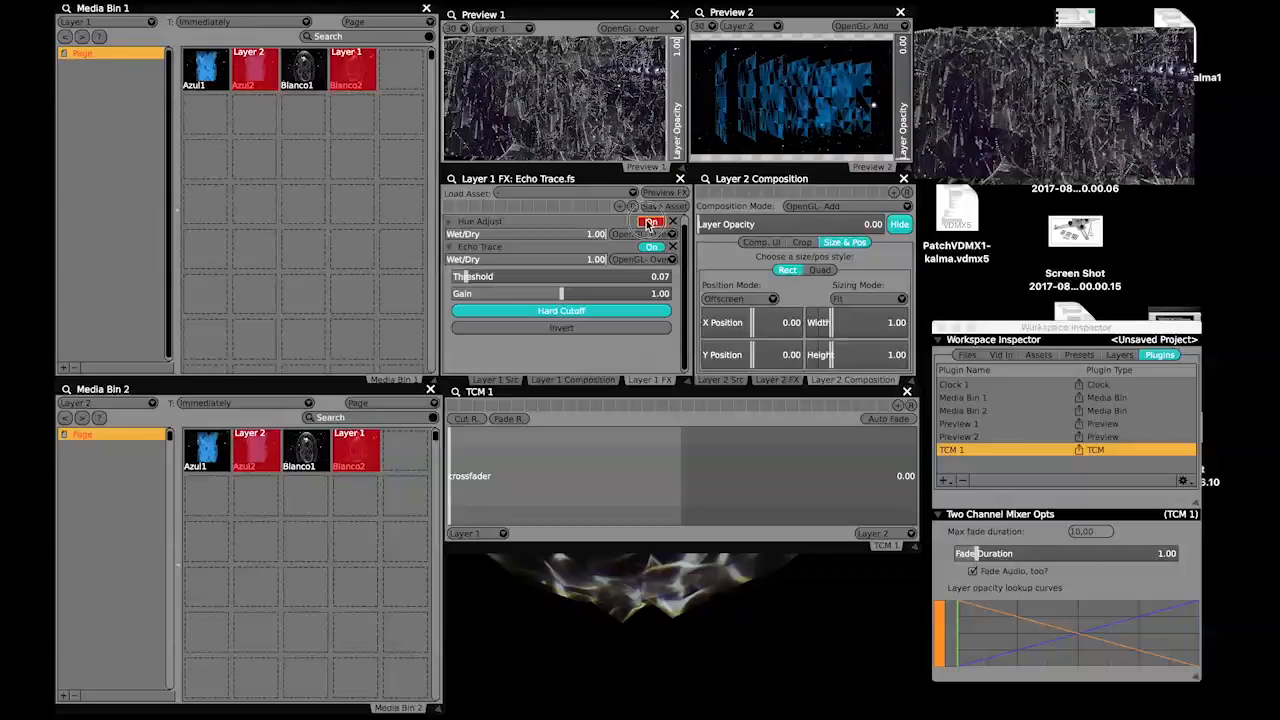
pyautogui.click(650, 221)
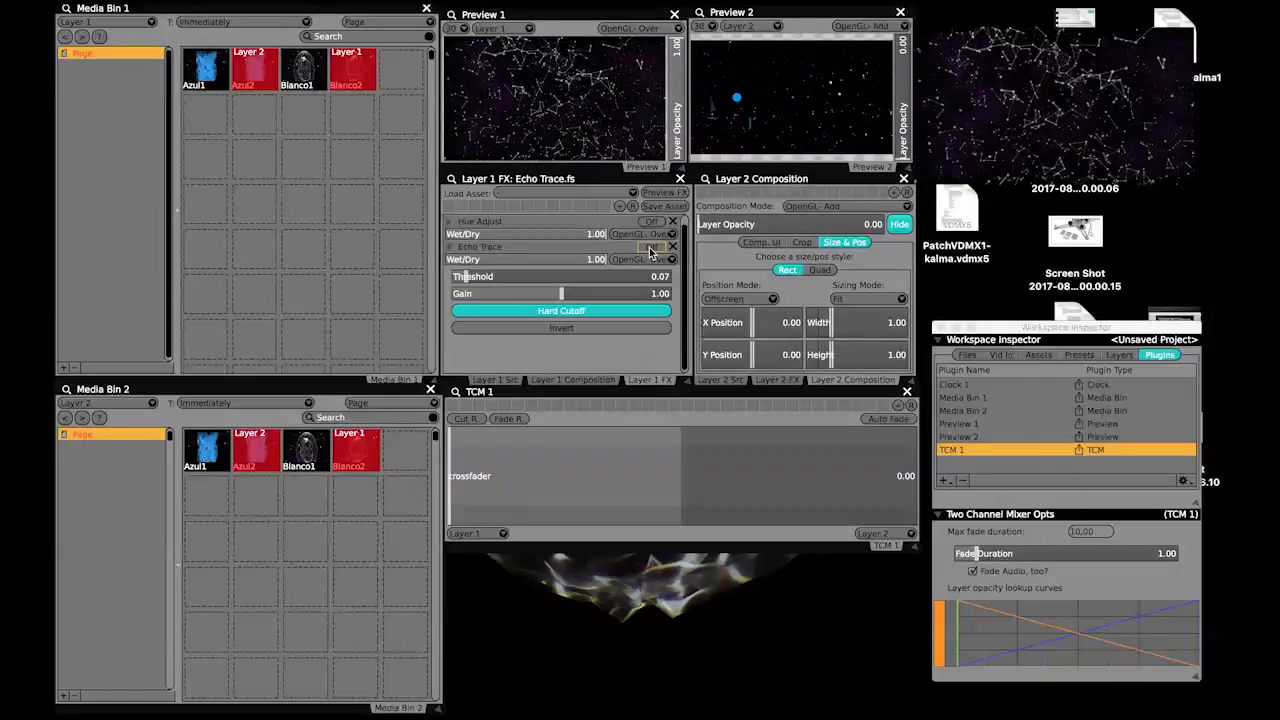
pyautogui.click(651, 248)
pyautogui.click(651, 248)
pyautogui.click(651, 221)
pyautogui.click(502, 222)
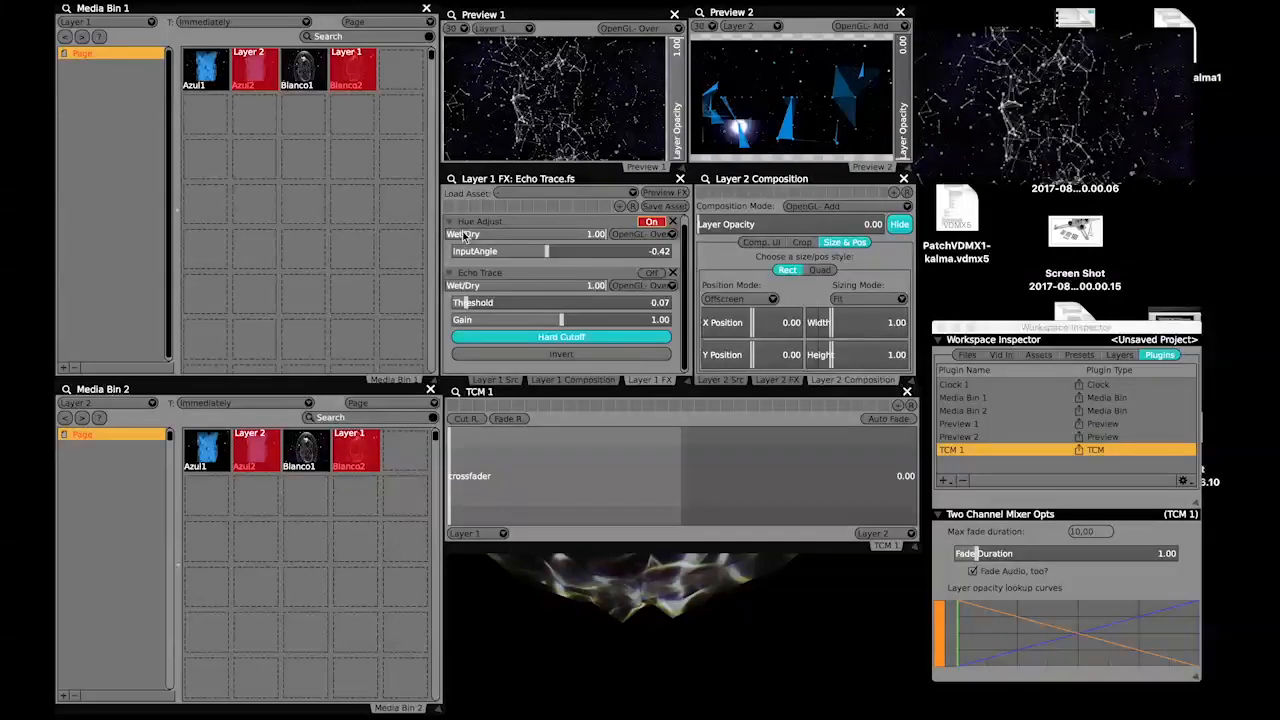
# Set Layer 1's Hue Adjust InputAngle to -2.73 and collapse it, and turn on Echo Trace with its Gain at 0.47.
pyautogui.moveTo(591, 254); pyautogui.dragTo(456, 258)
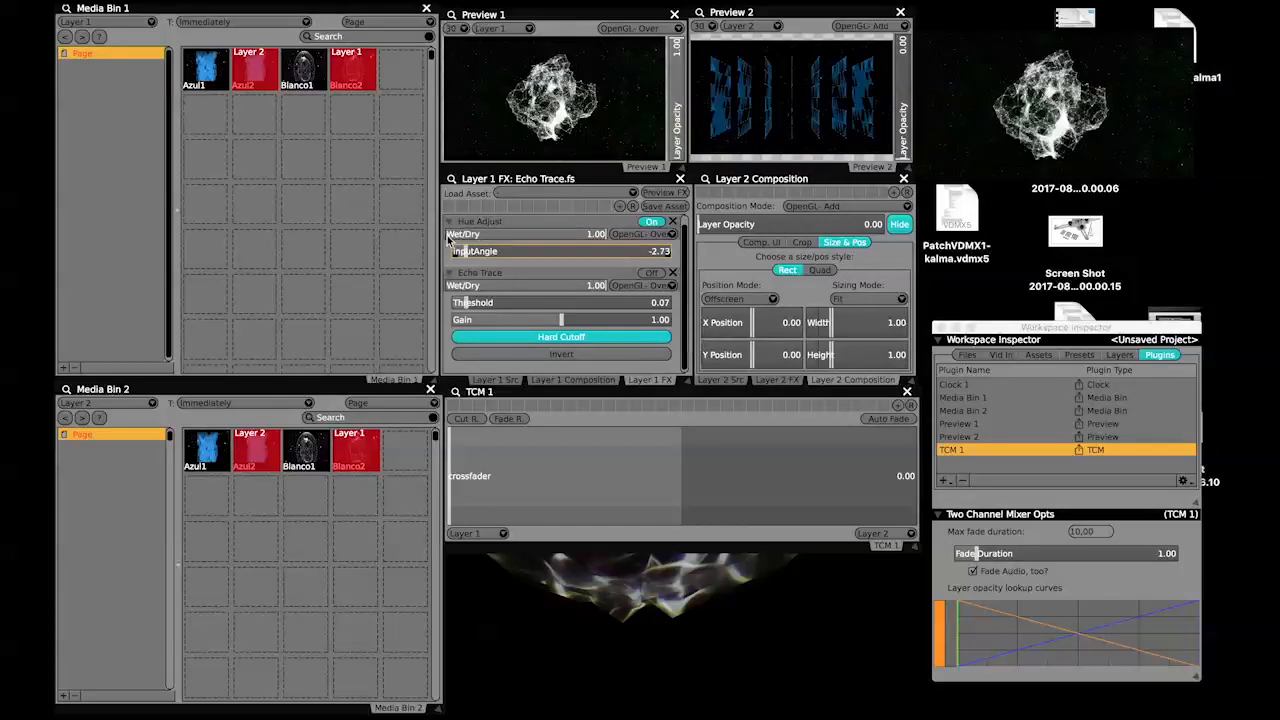
pyautogui.click(450, 222)
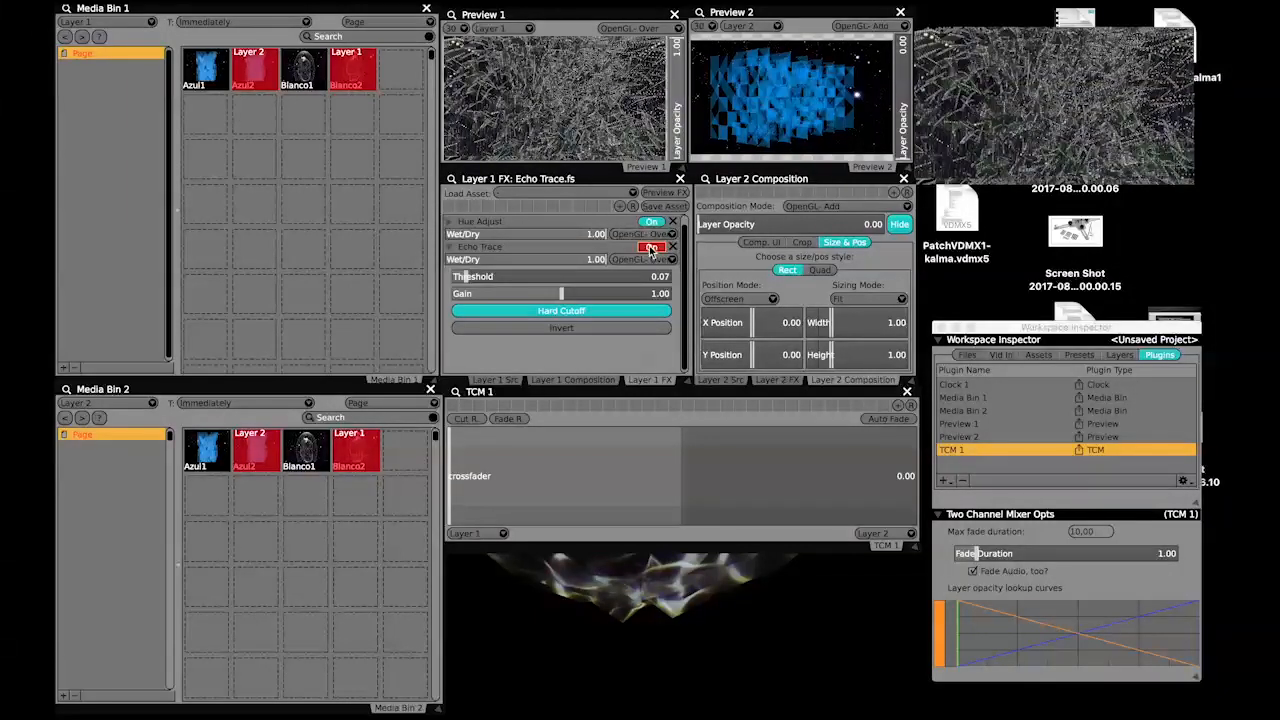
pyautogui.moveTo(501, 292); pyautogui.dragTo(507, 295)
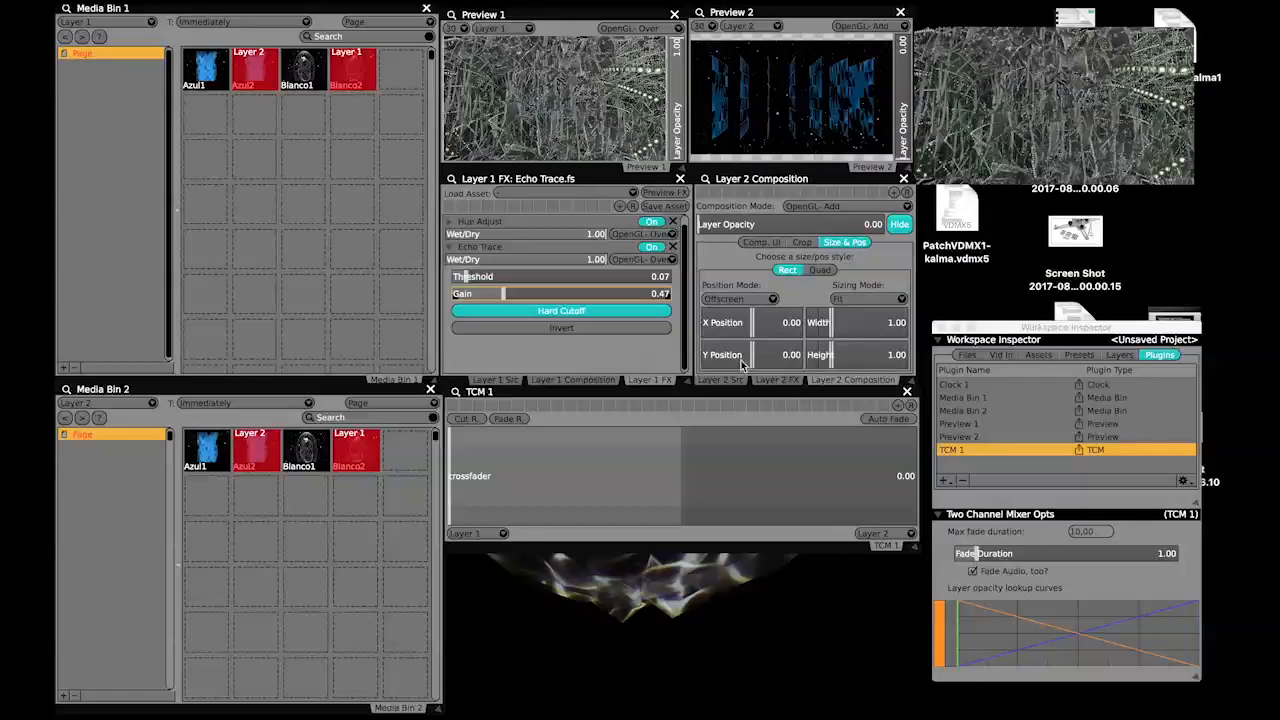
# Set the crossfader to 0.92 and add the Geometry Adjustment effect Dual Side Scroller And Flip.fs to Layer 2.
pyautogui.moveTo(478, 470); pyautogui.dragTo(874, 480)
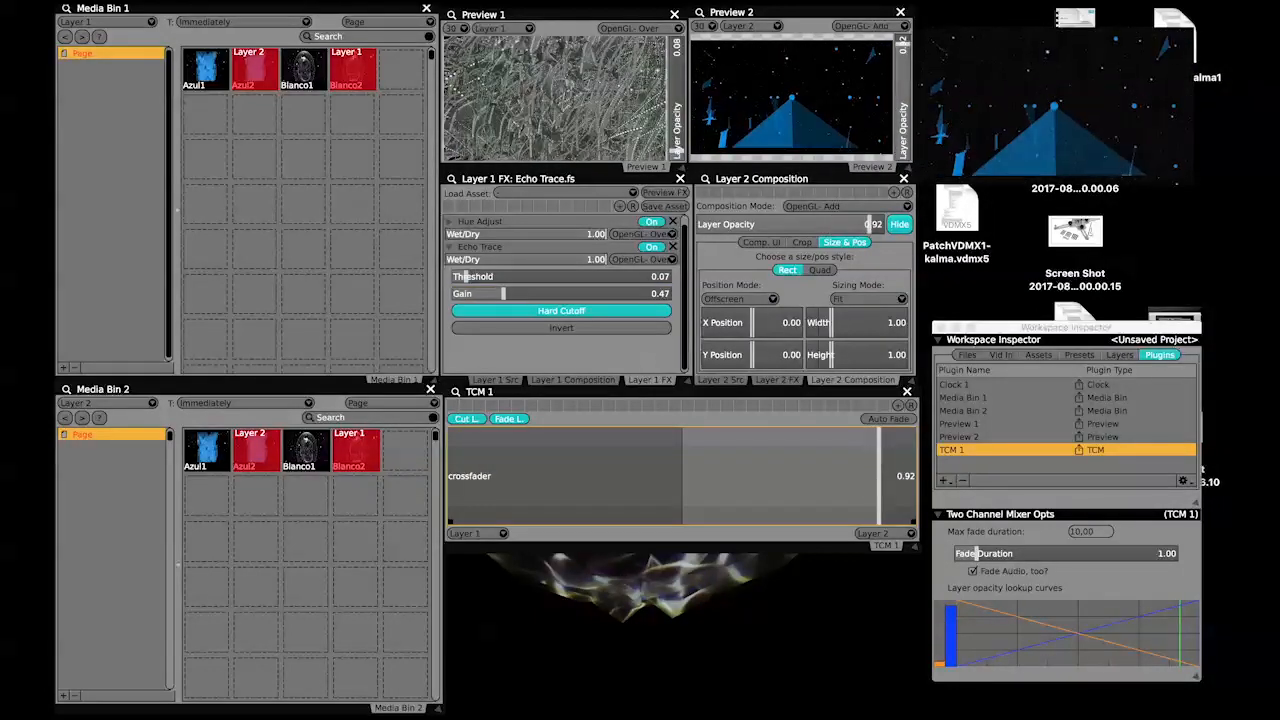
pyautogui.click(779, 380)
pyautogui.click(760, 197)
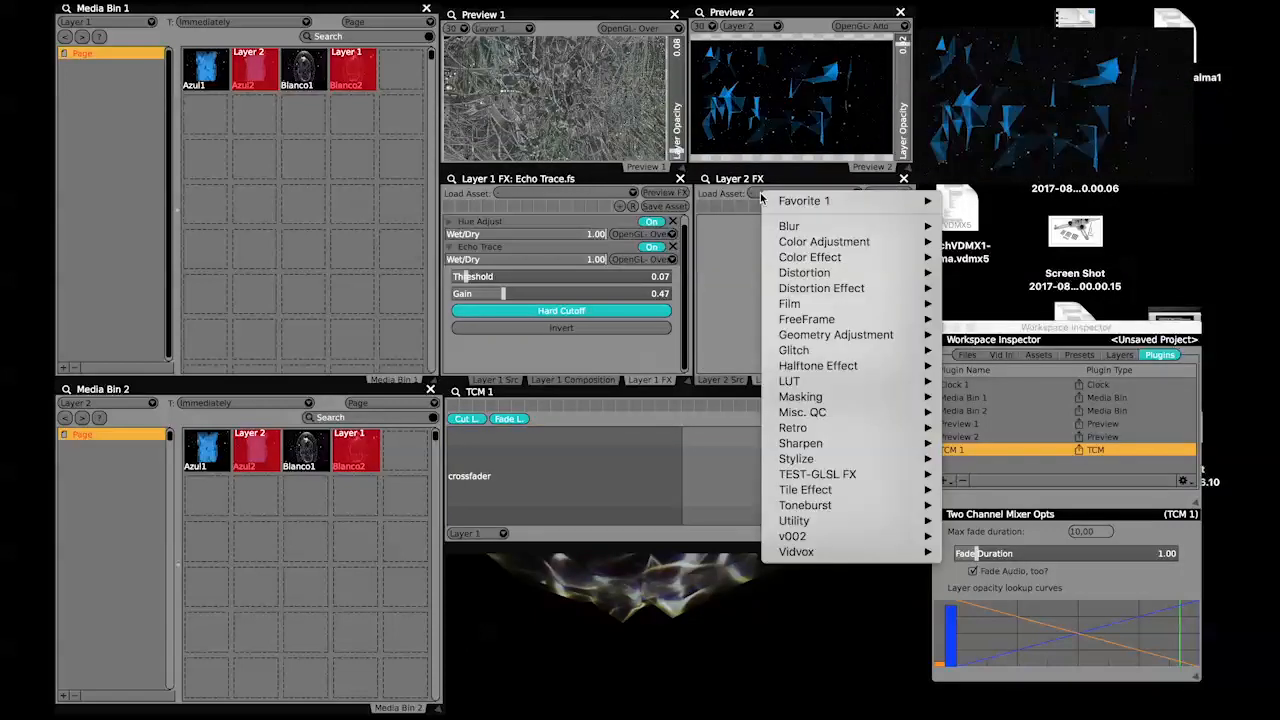
pyautogui.moveTo(859, 273)
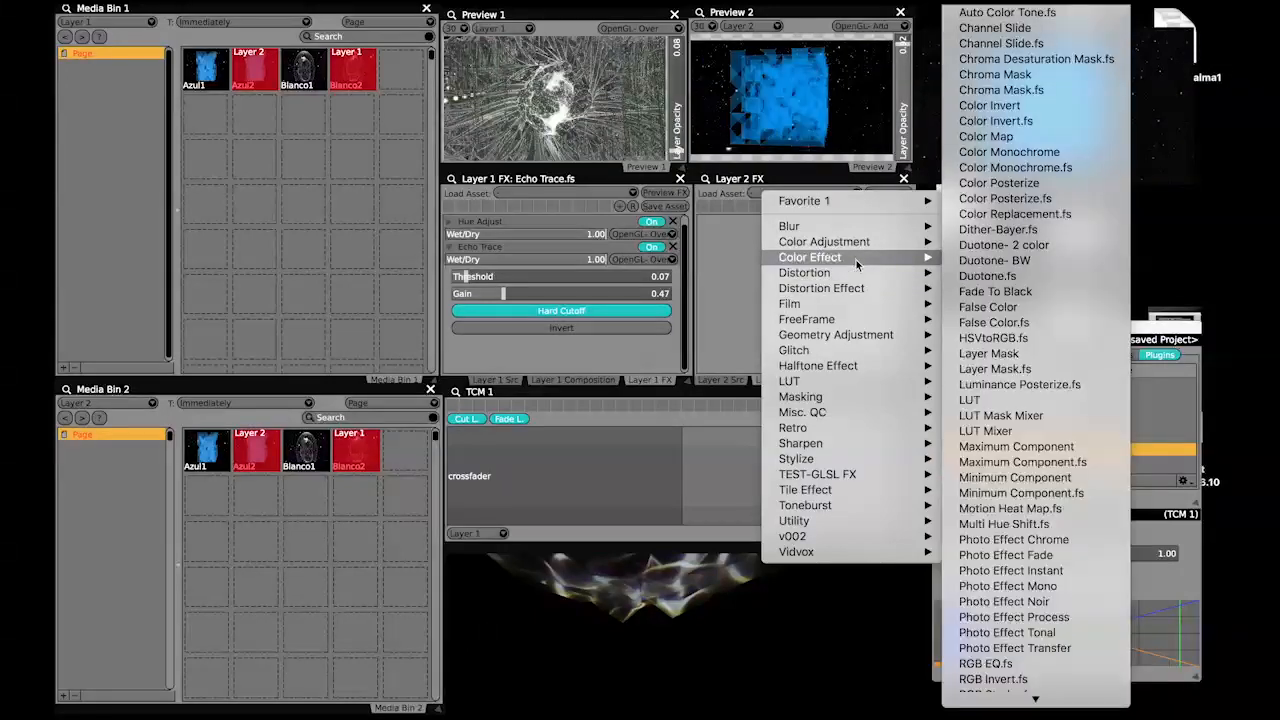
pyautogui.moveTo(857, 343)
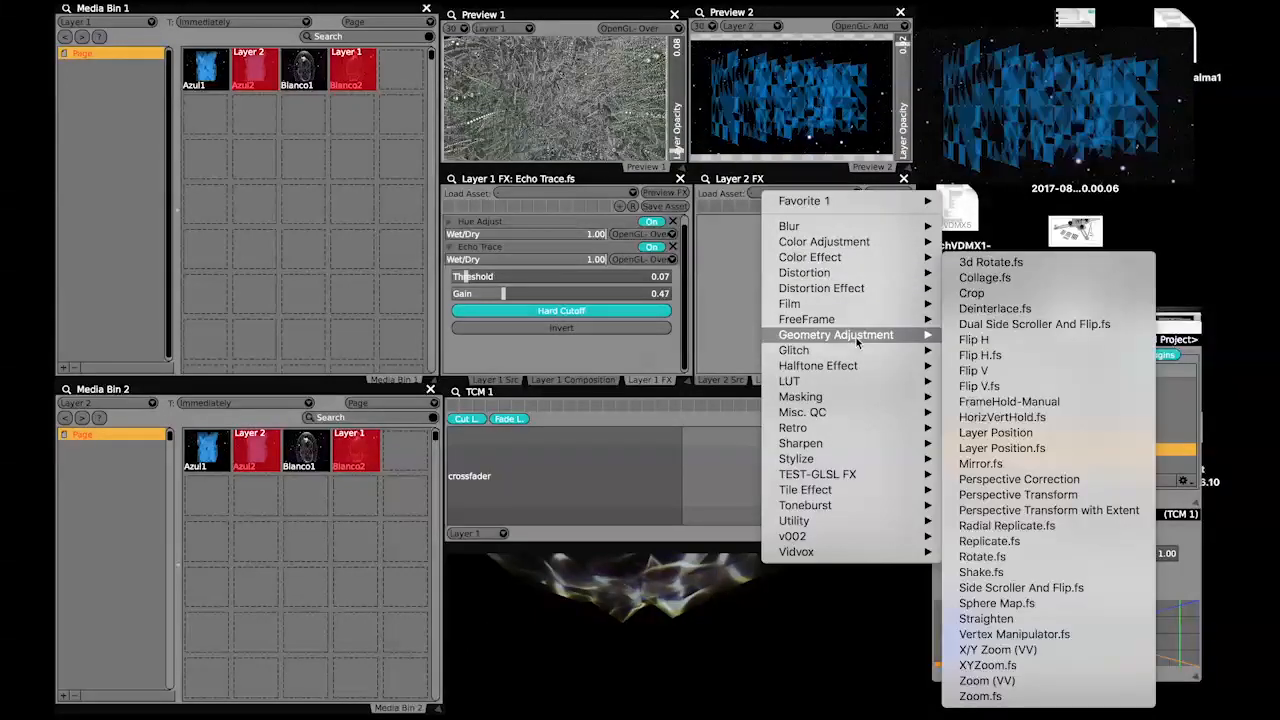
pyautogui.click(1012, 323)
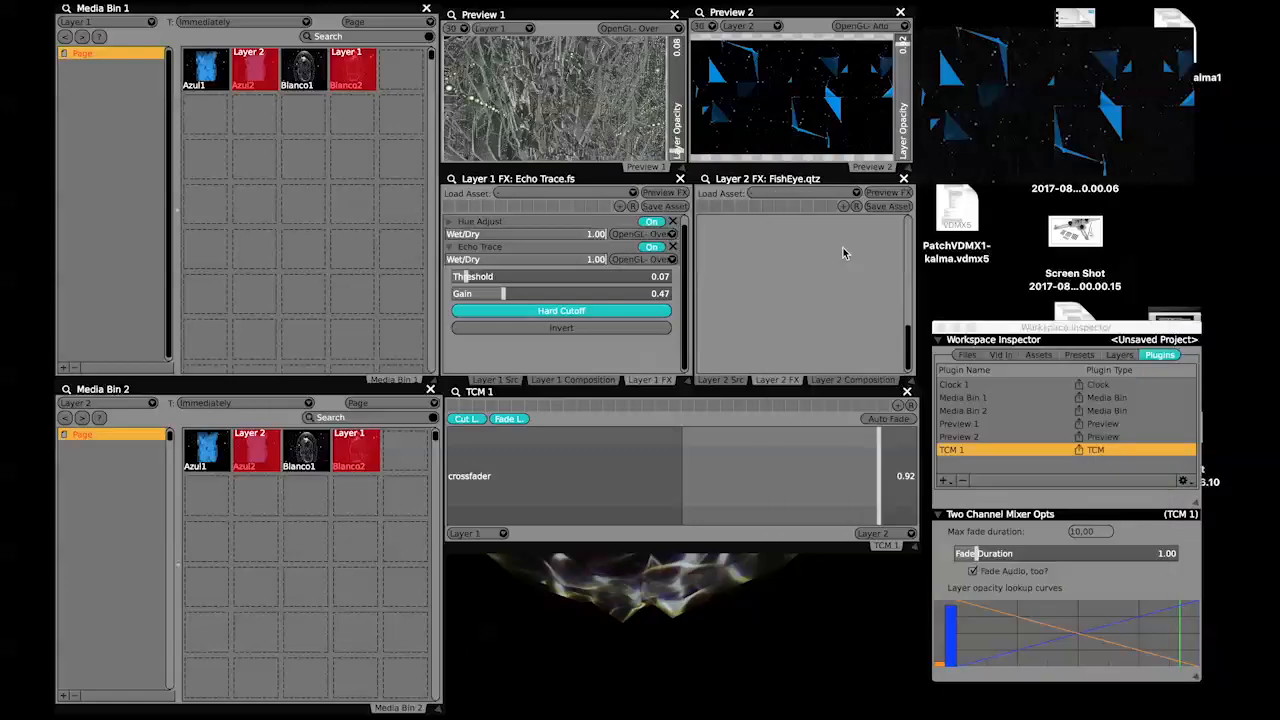
# Adjust Layer 2's Dual Side Scroller And Flip effect to a slidetop of 1.38 and a shifttop of 0.90.
pyautogui.moveTo(860, 259); pyautogui.dragTo(753, 254)
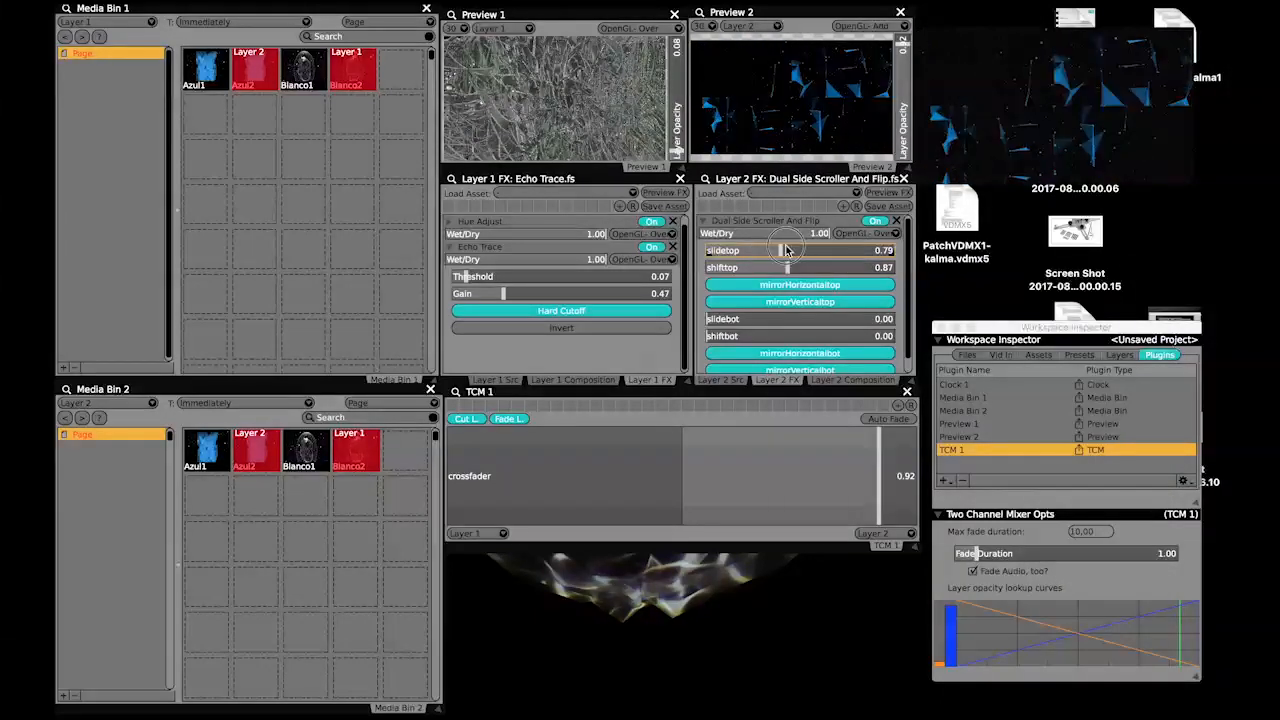
pyautogui.moveTo(786, 268); pyautogui.dragTo(722, 268)
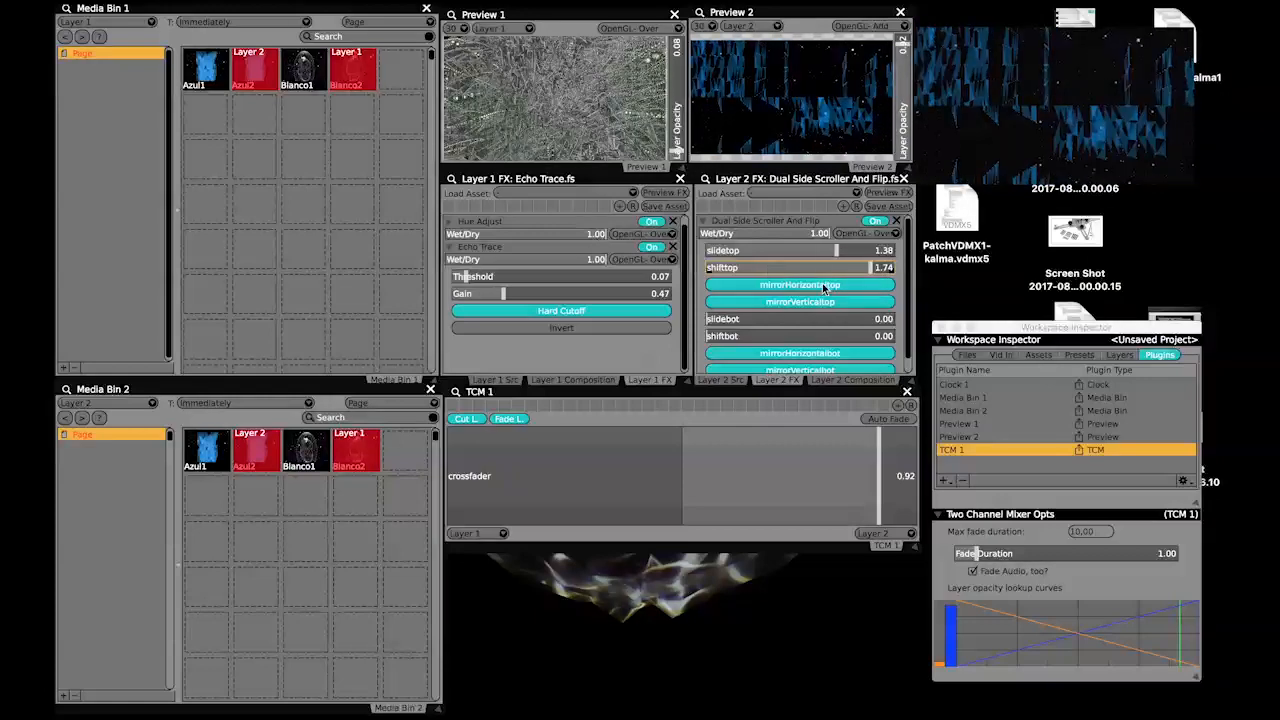
pyautogui.moveTo(746, 271); pyautogui.dragTo(791, 250)
# With the crossfader at 0.50, set Layer 1's composition mode to OpenGL-Add and its layer opacity to 0.33.
pyautogui.moveTo(921, 487); pyautogui.dragTo(683, 447)
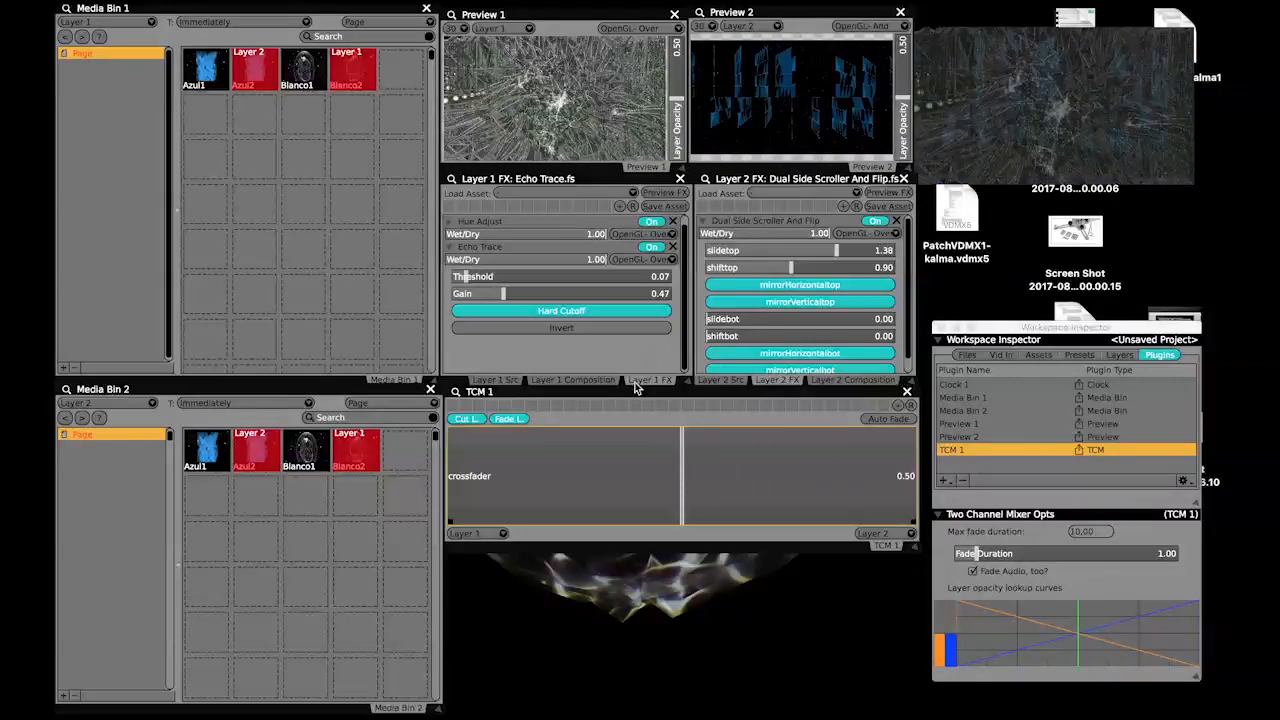
pyautogui.click(568, 385)
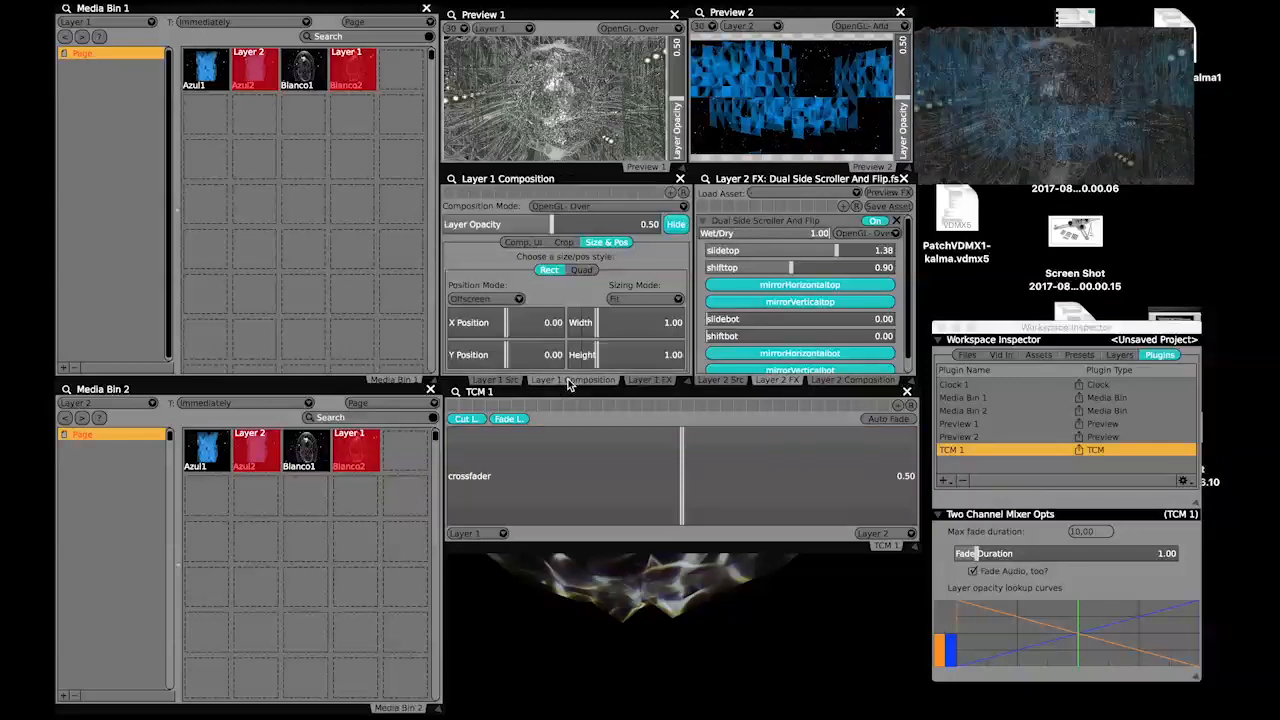
pyautogui.click(550, 206)
pyautogui.click(594, 211)
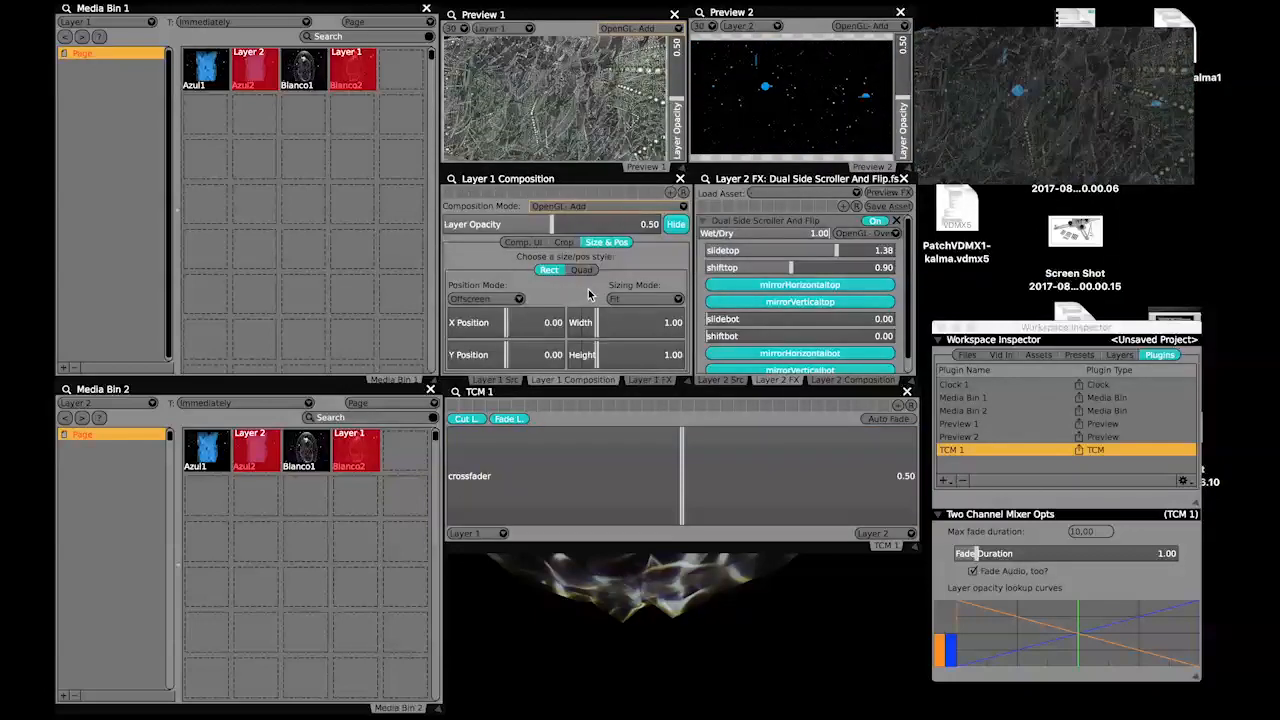
pyautogui.moveTo(550, 223); pyautogui.dragTo(515, 242)
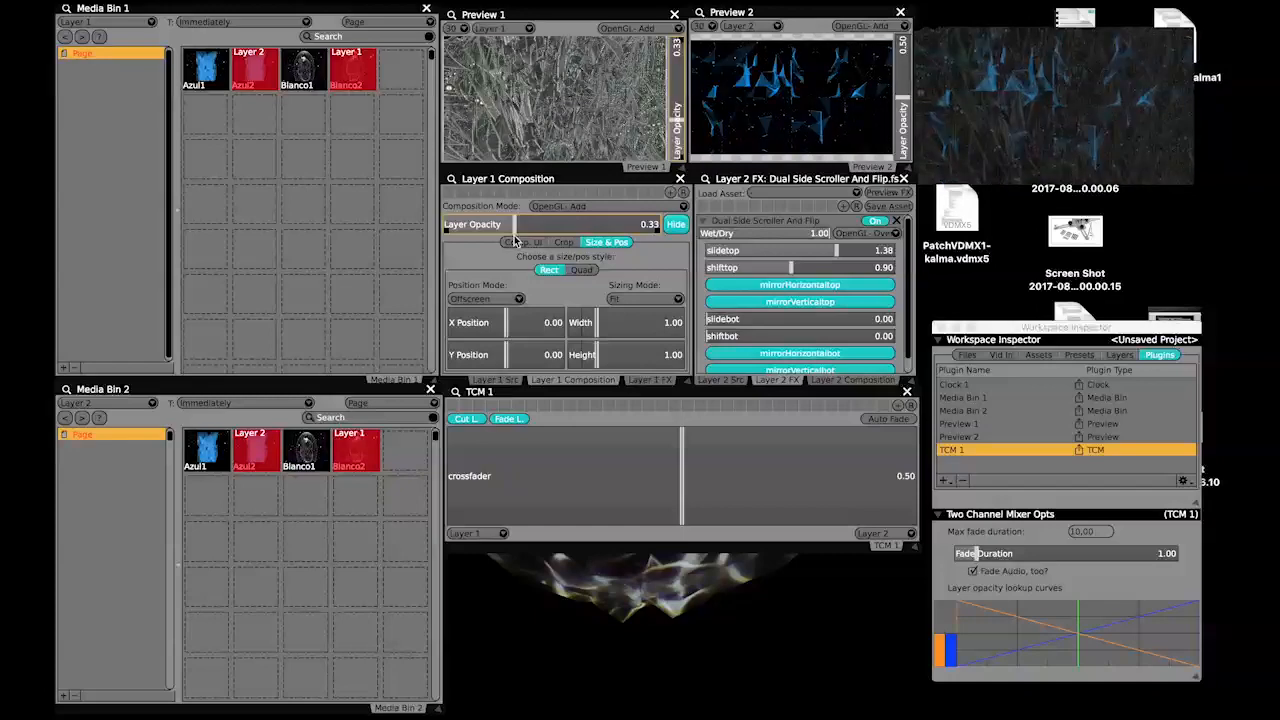